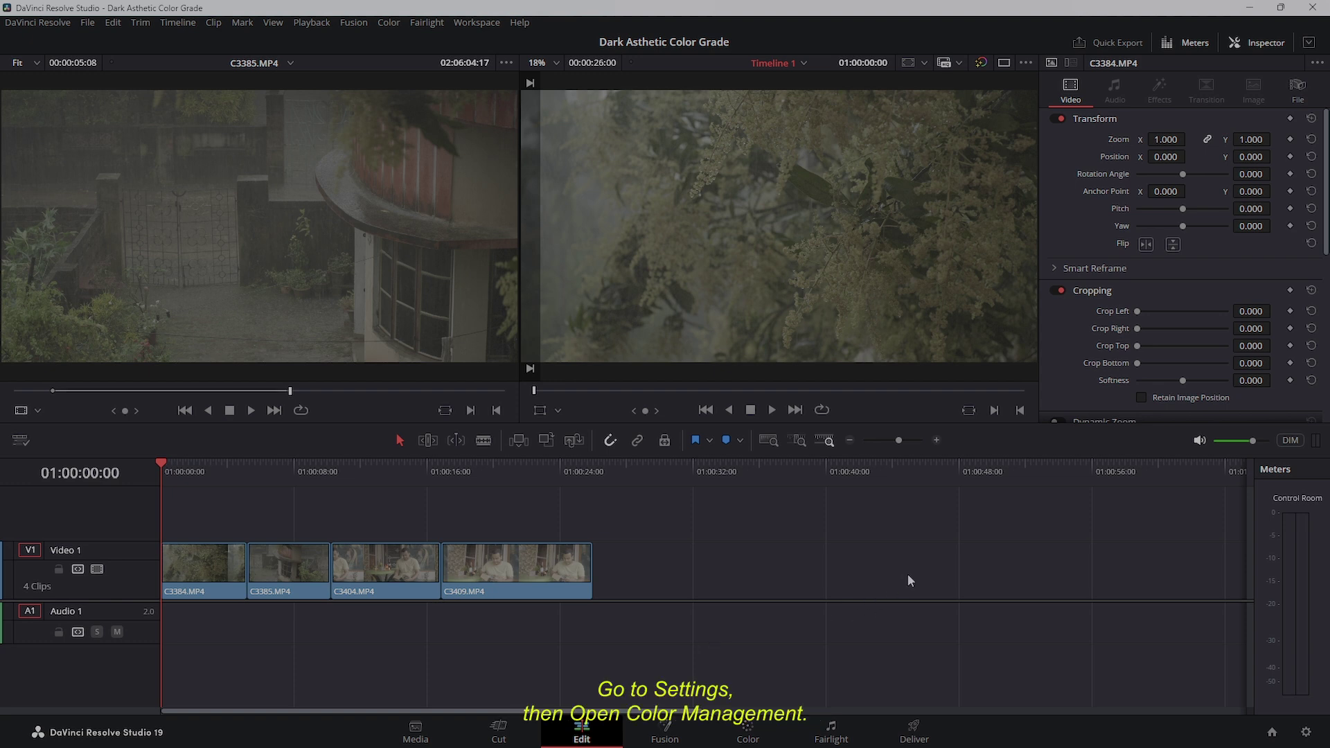
In the project's color management settings, choose DaVinci YRGB Color Managed, disable automatic color management and set the processing mode to Custom
click(1306, 732)
click(369, 168)
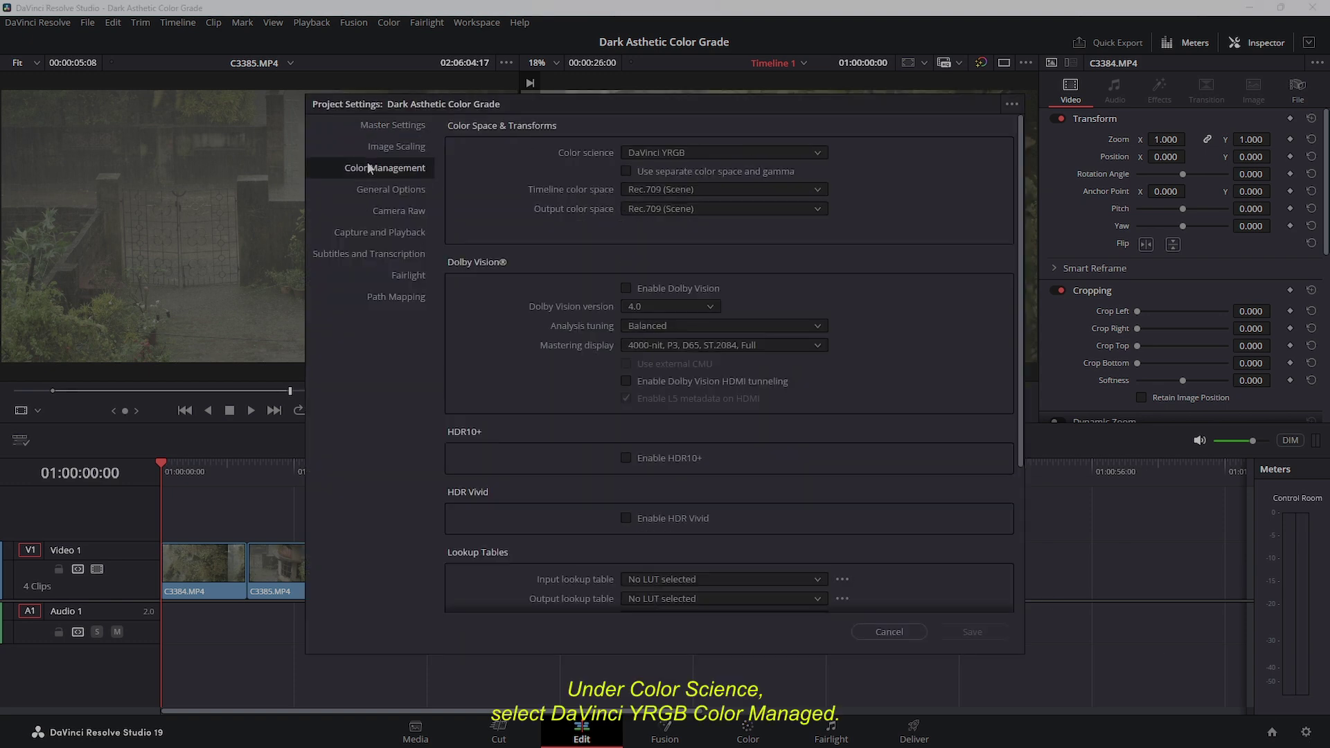
click(685, 151)
click(691, 183)
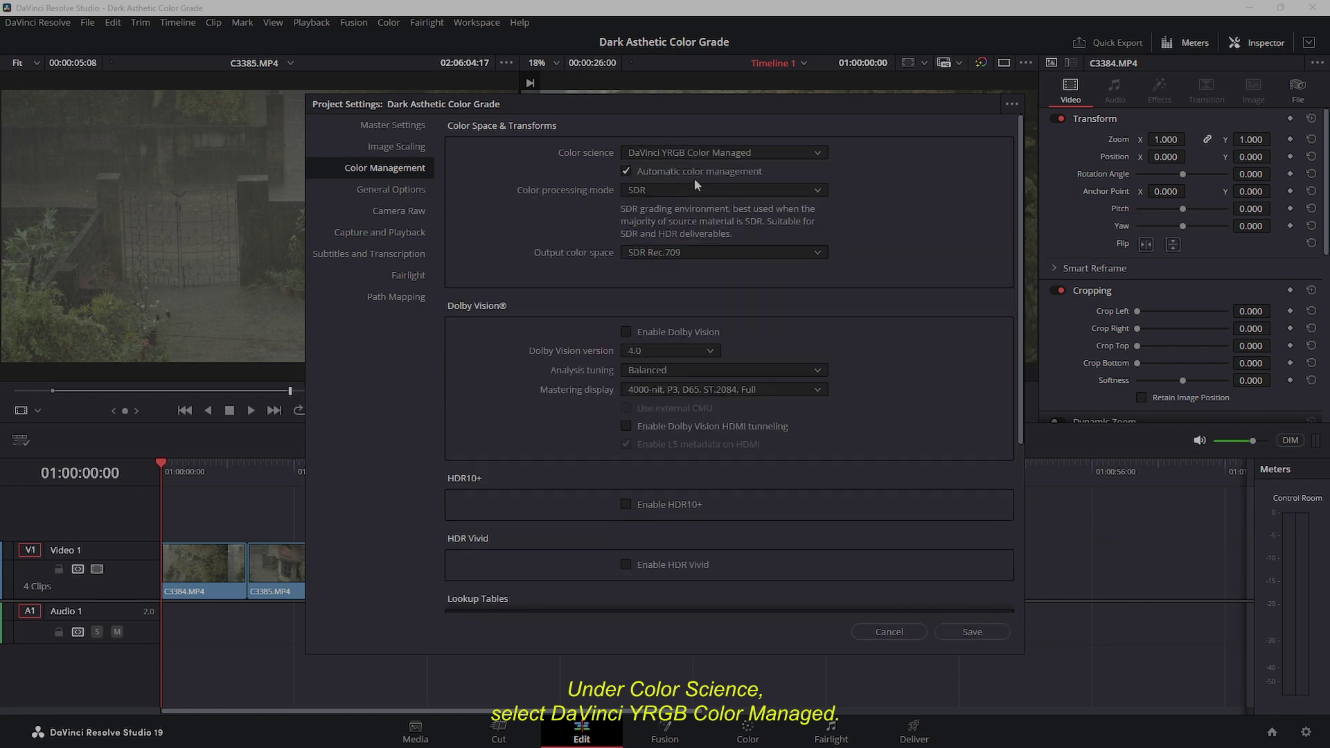
click(628, 171)
click(649, 190)
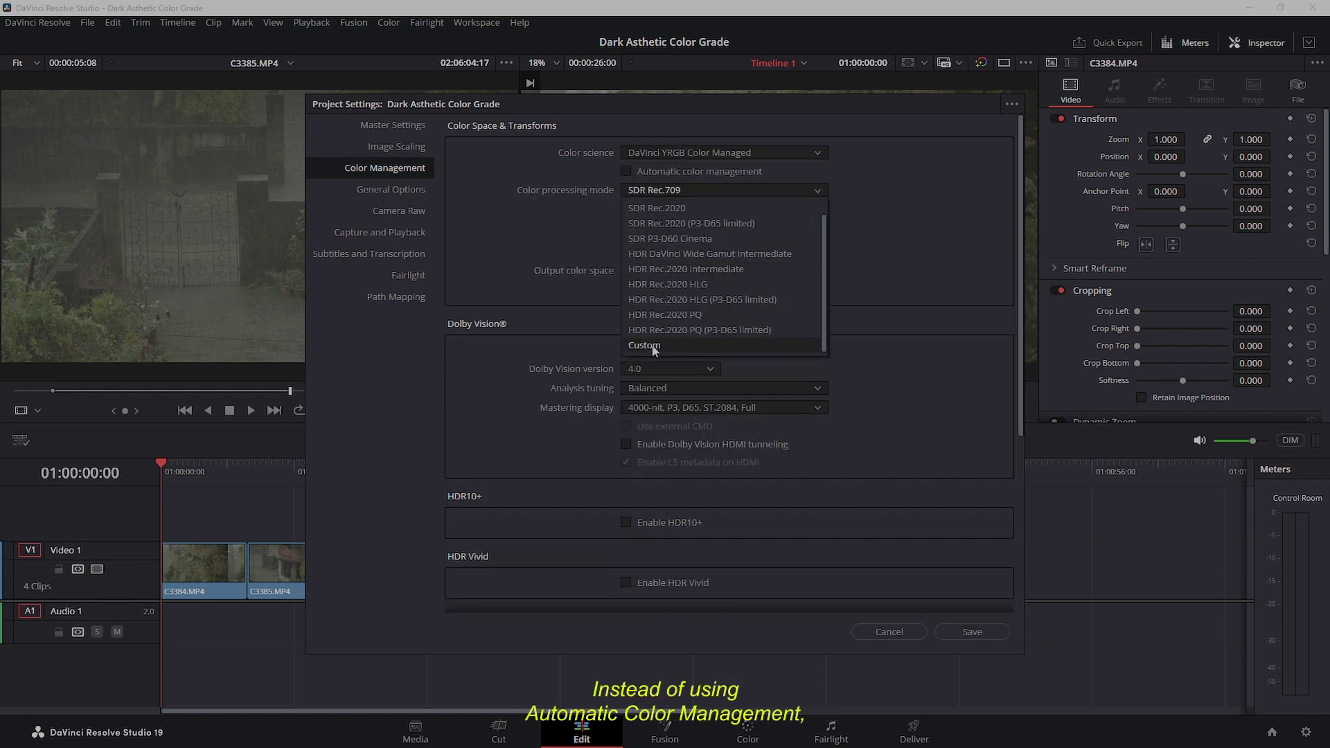
click(651, 344)
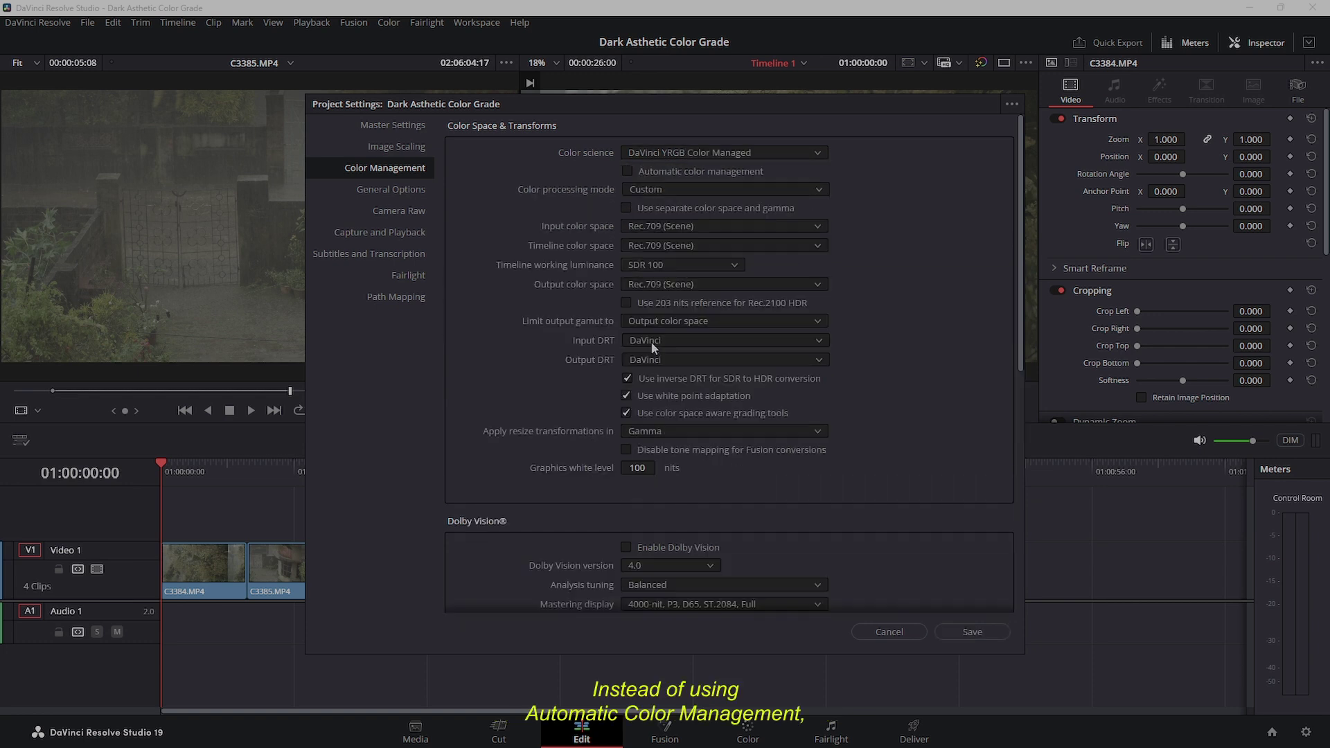
Set the input color space to S-Gamut3.Cine/S-Log3 and the timeline color space to DaVinci WG/Intermediate
click(690, 227)
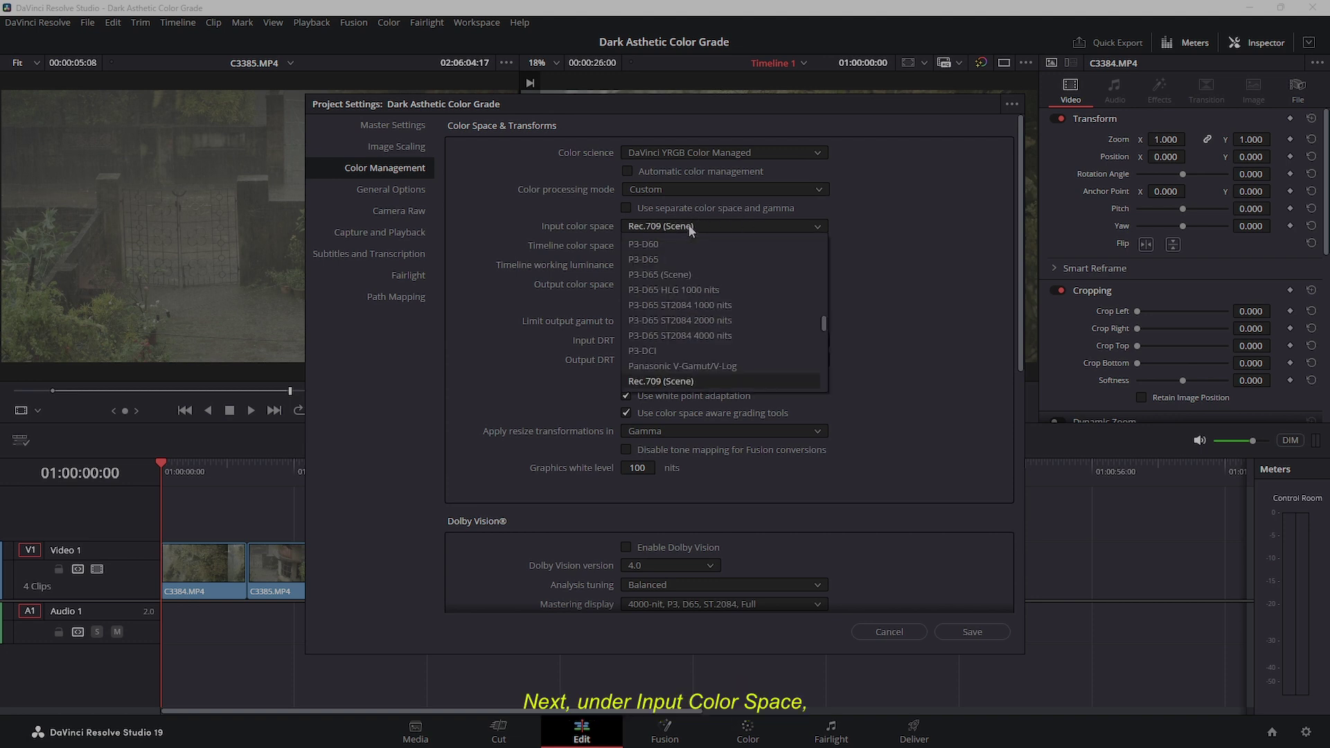
scroll(675, 277, down, 6)
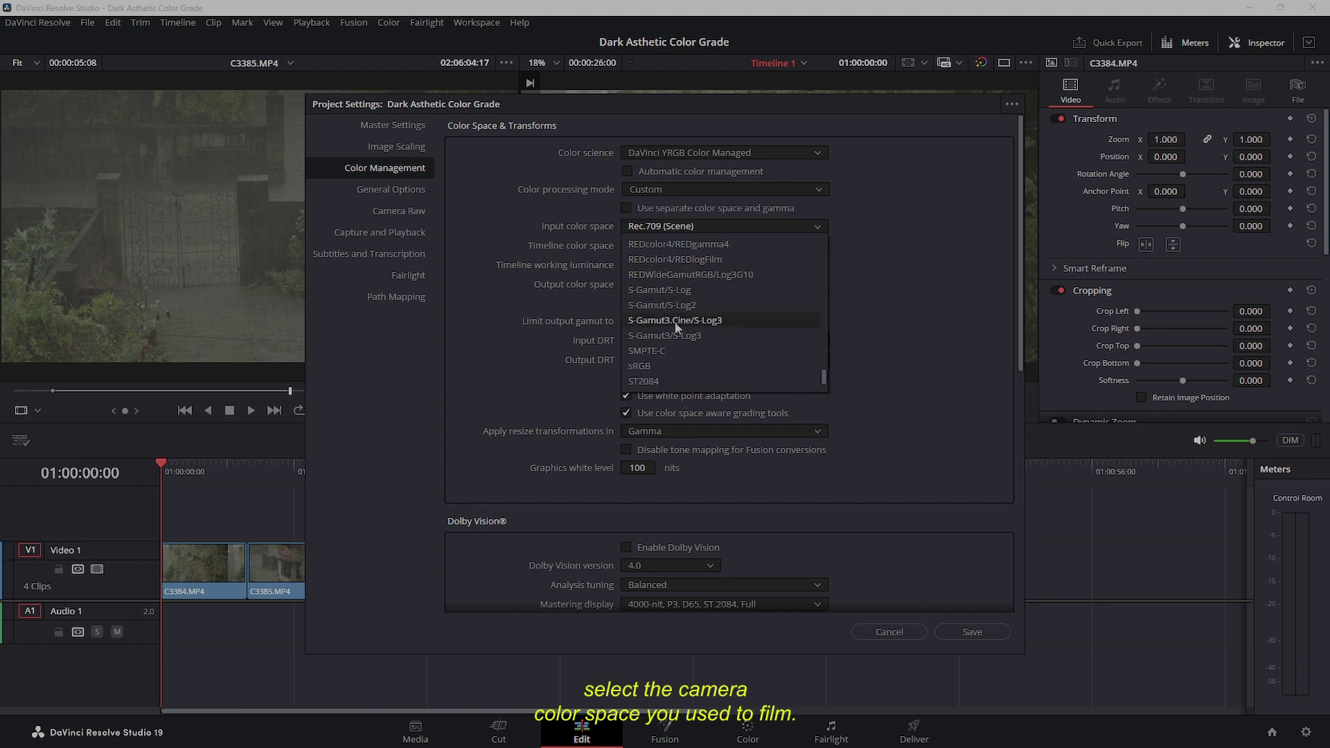
click(677, 322)
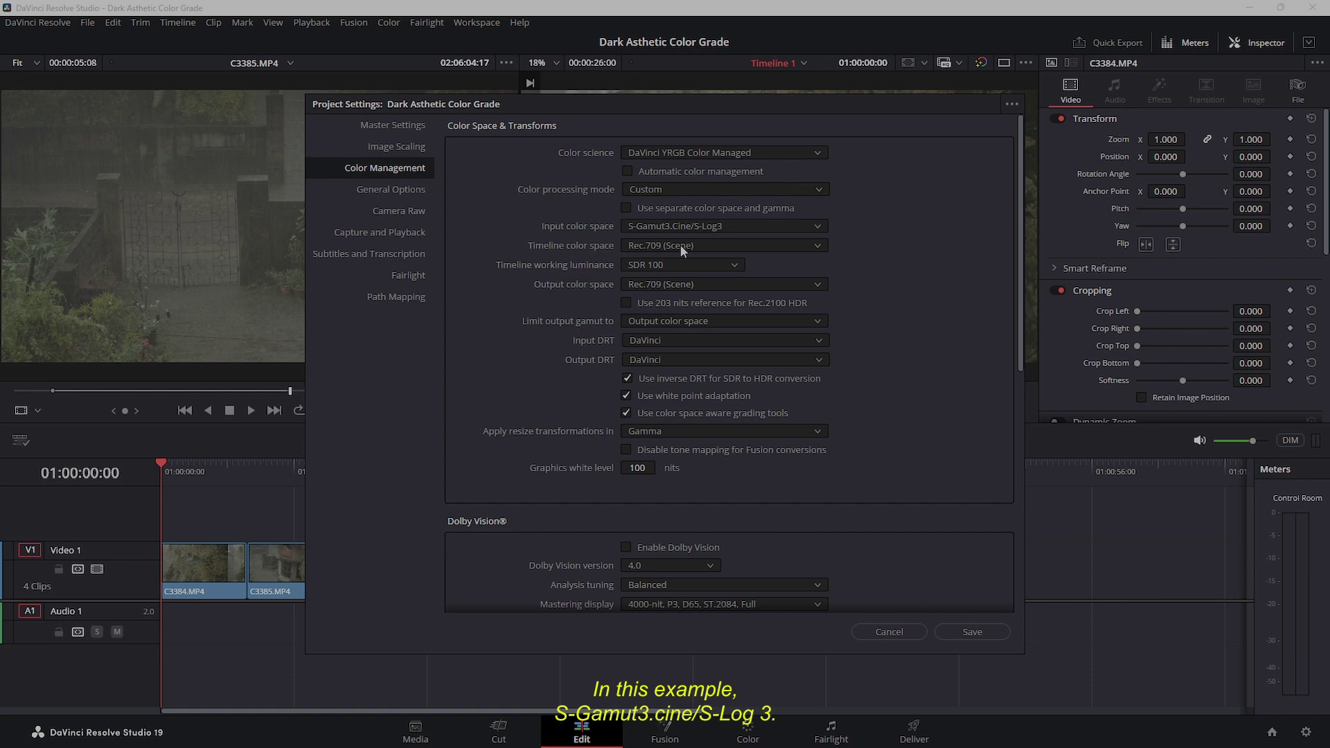
click(681, 246)
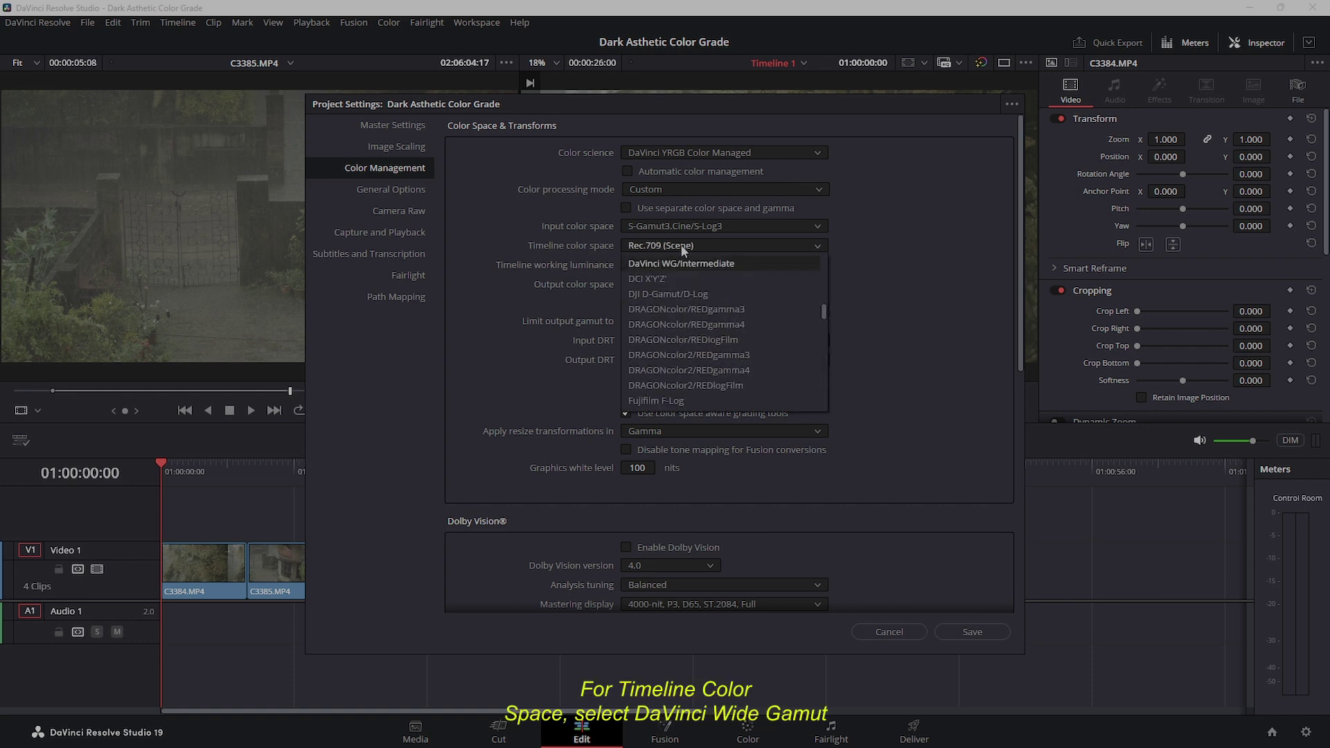
click(682, 263)
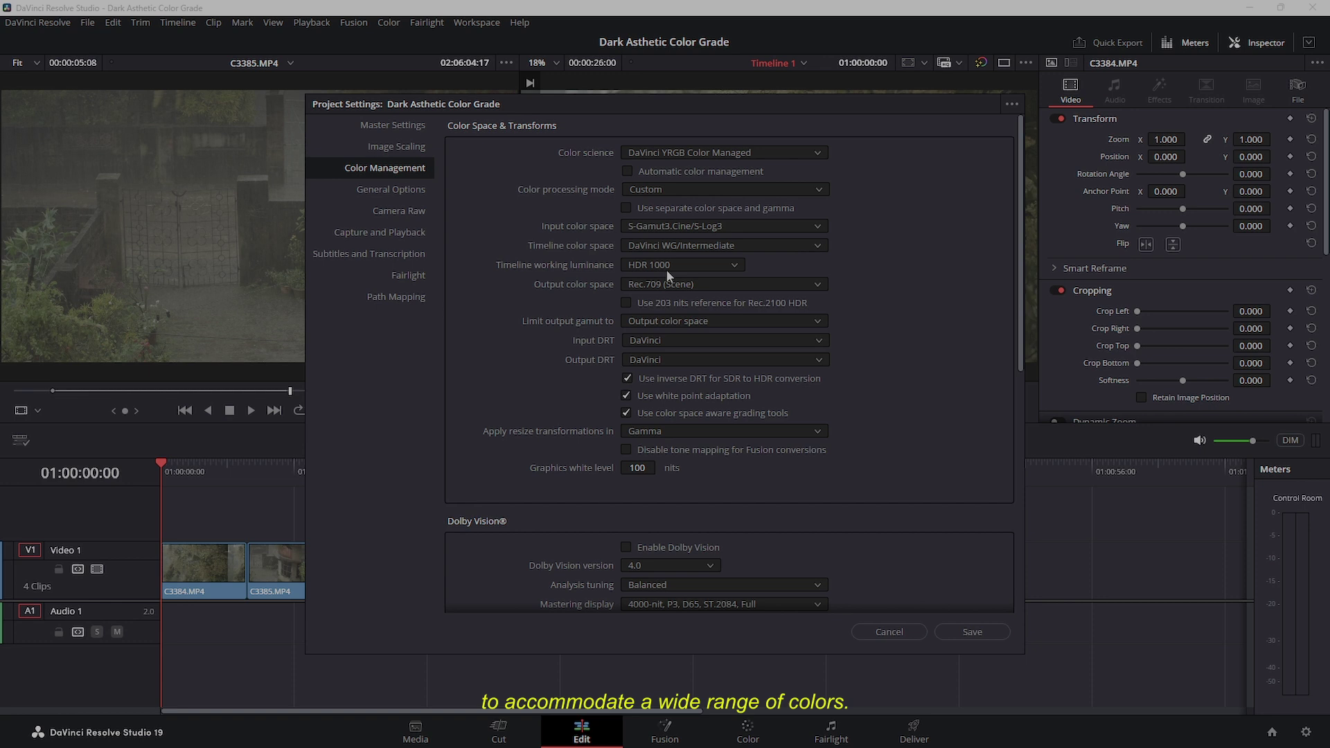
Set a custom timeline working luminance of 10000 nits and the output color space to Rec.709 Gamma 2.4
click(666, 268)
click(665, 420)
click(771, 264)
text(0000)
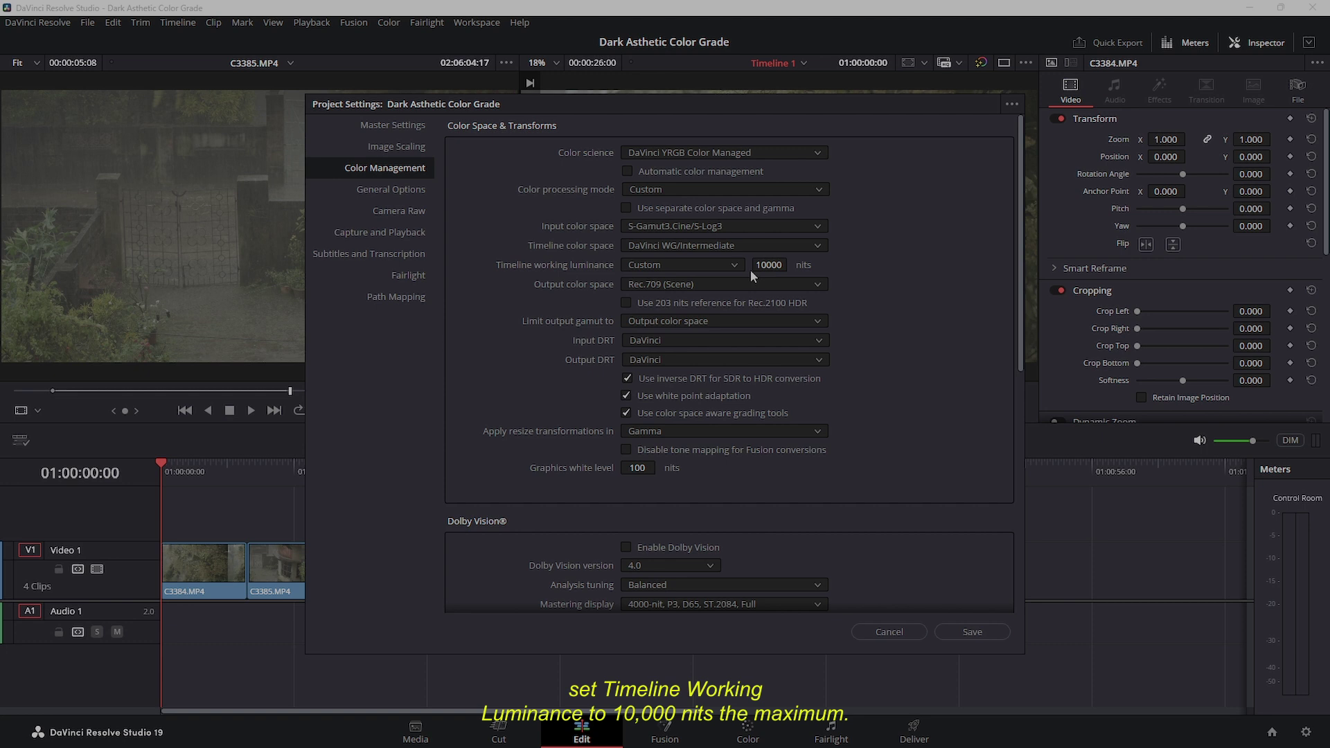
click(720, 284)
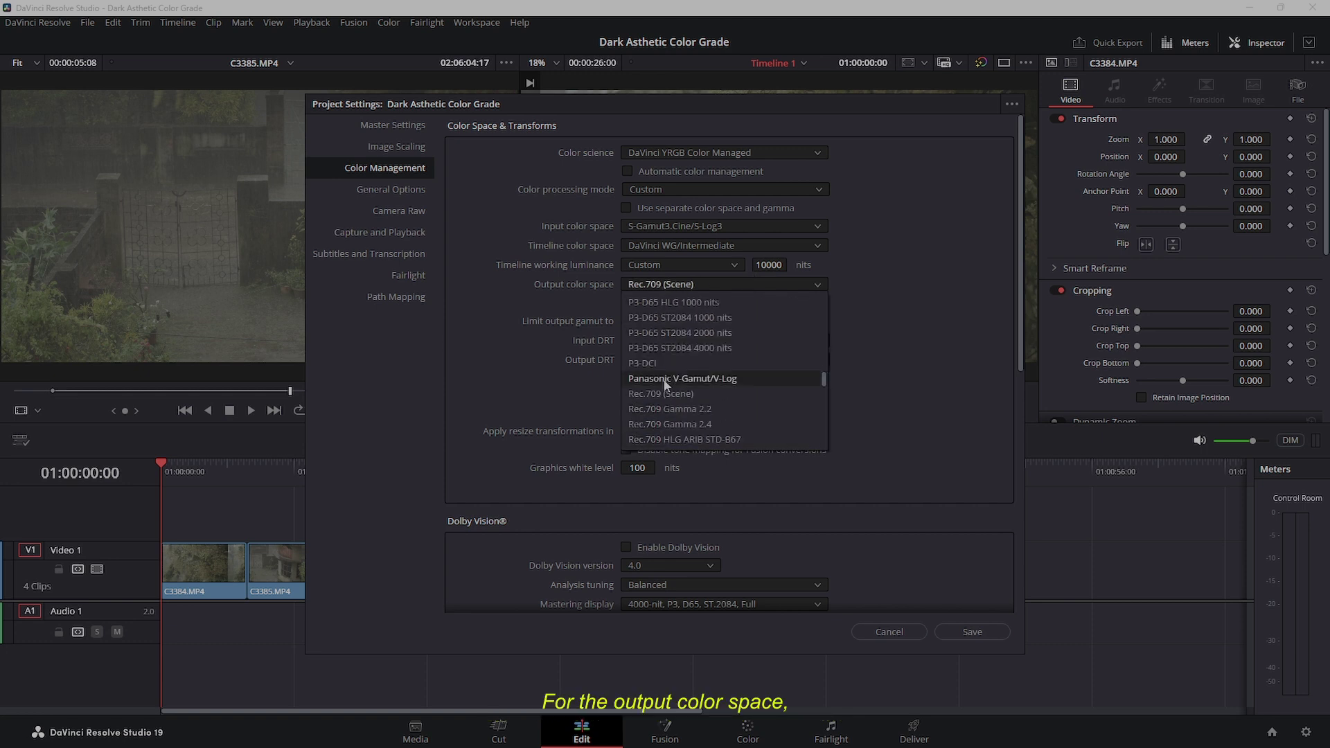
click(672, 424)
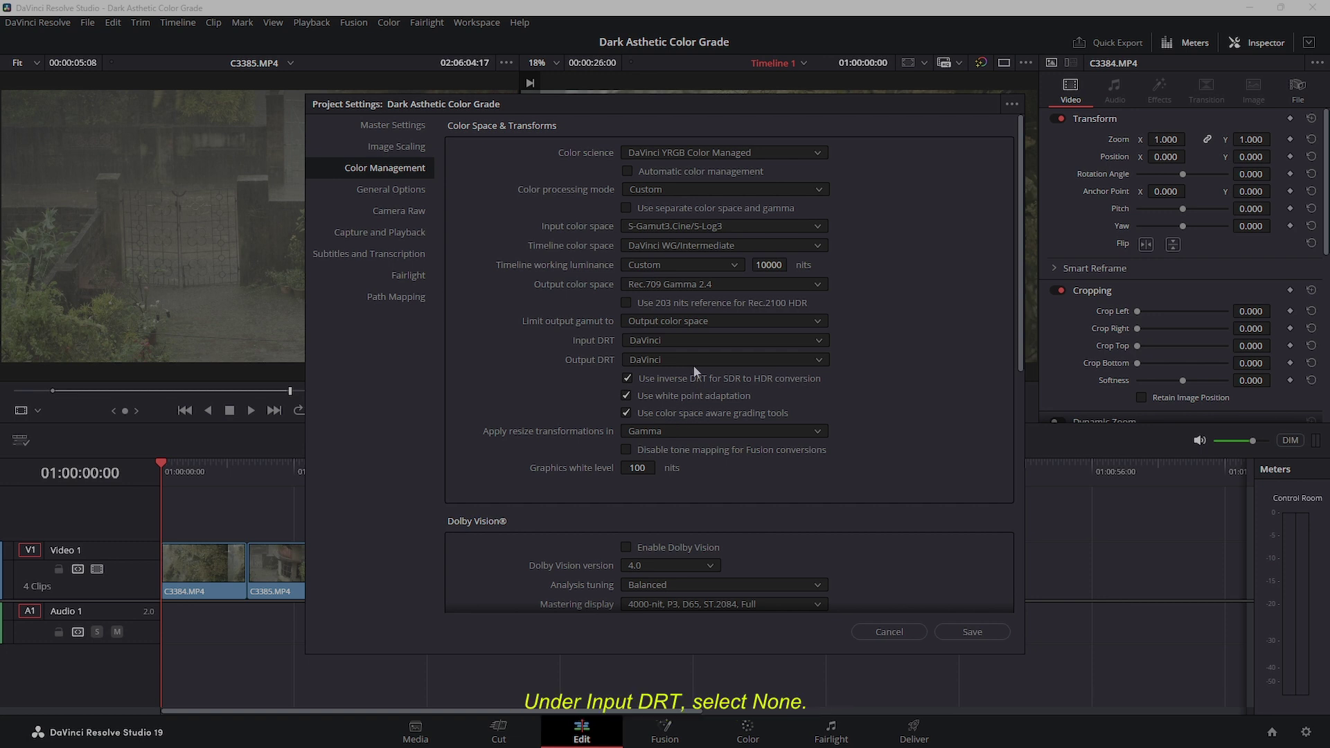
Set the input DRT to None and the output DRT to Luminance Mapping
click(675, 340)
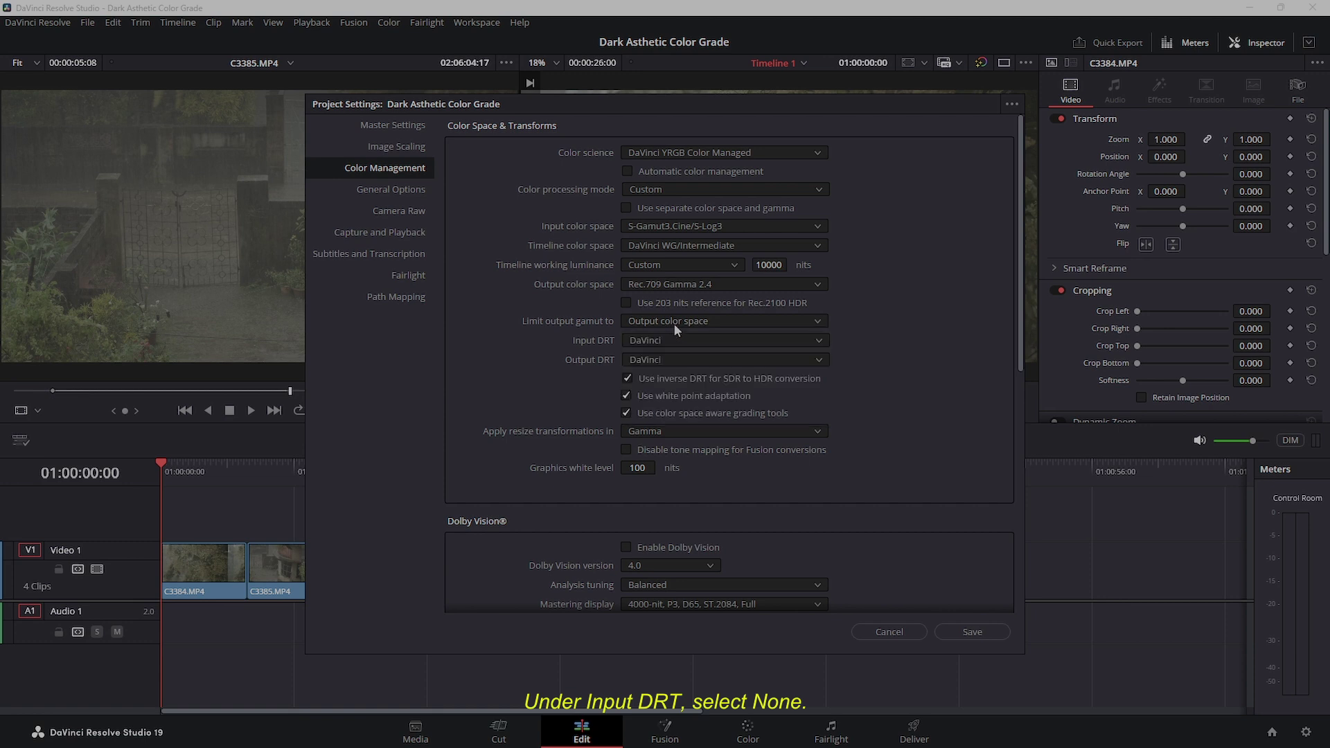
click(655, 357)
click(706, 359)
click(669, 439)
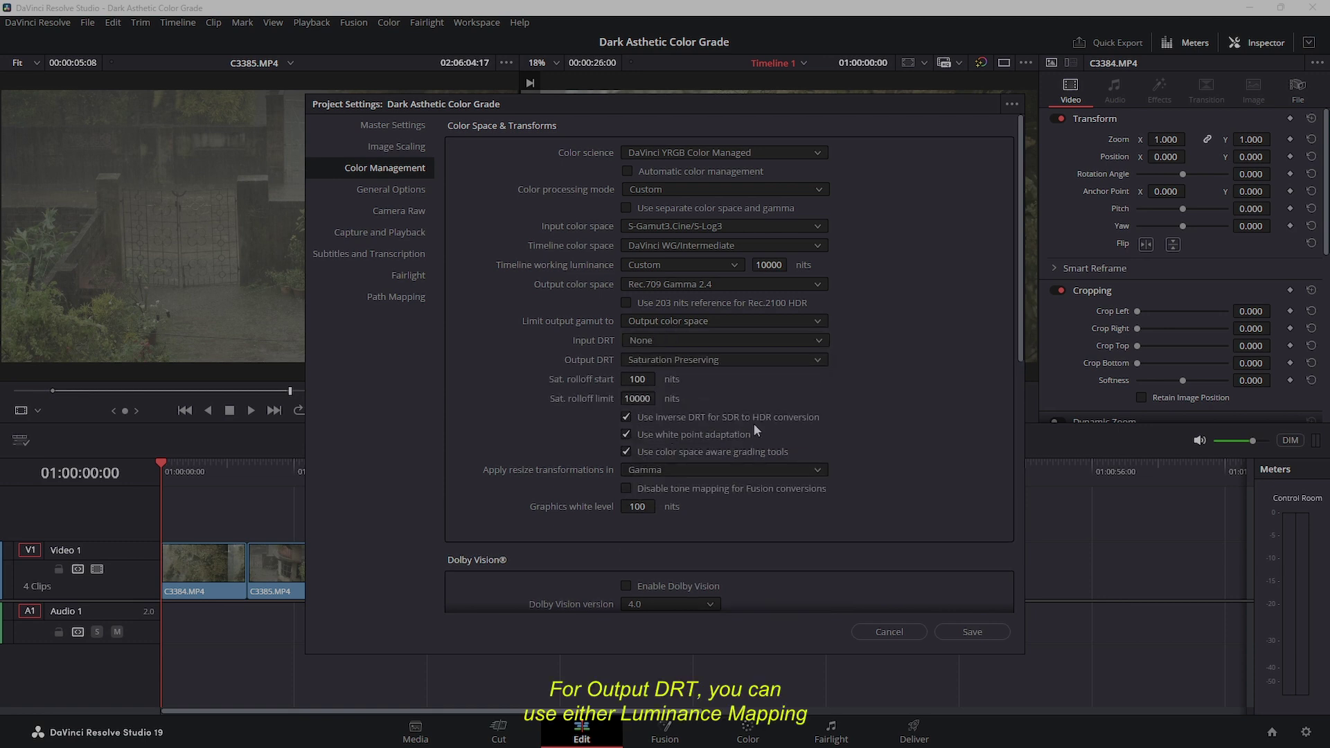
click(775, 360)
click(736, 408)
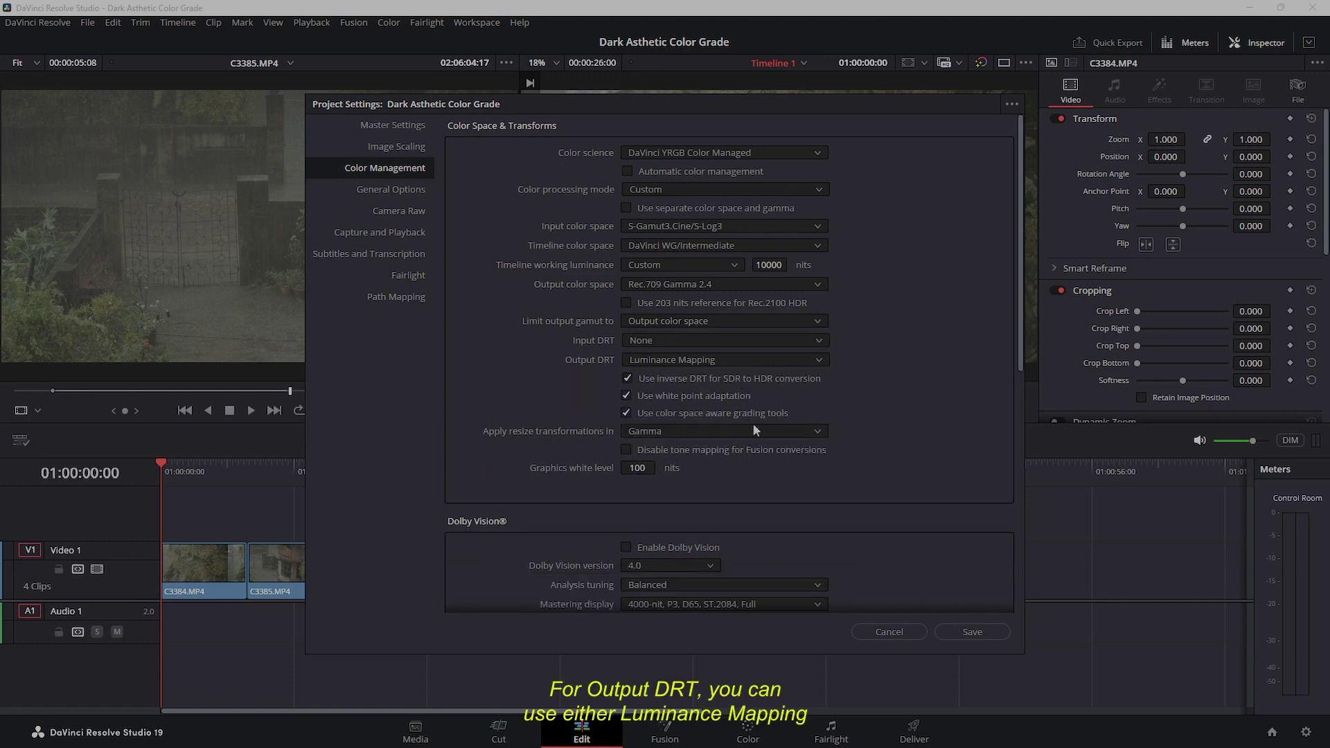
Set the 3D lookup table interpolation to Tetrahedral and save the project settings
scroll(706, 443, down, 2)
scroll(719, 446, down, 2)
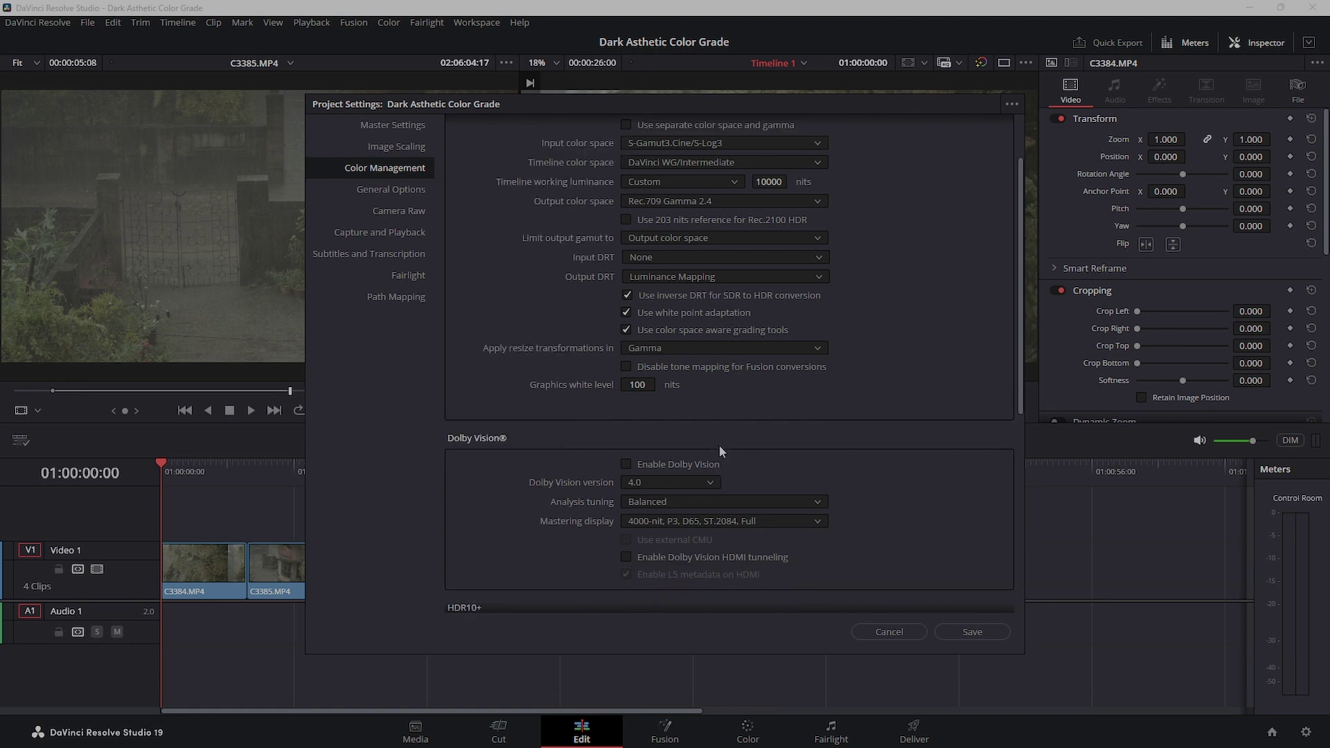
scroll(744, 423, down, 2)
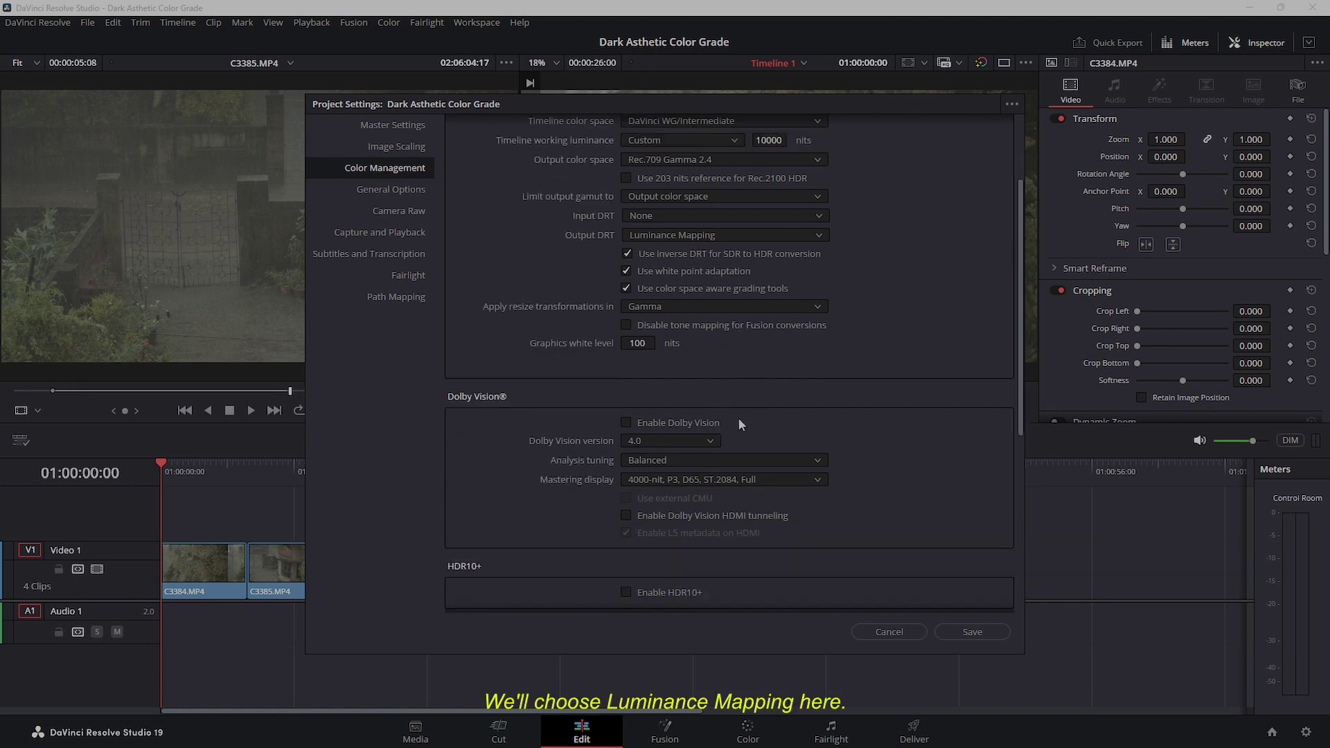
scroll(711, 376, down, 14)
click(717, 520)
click(695, 551)
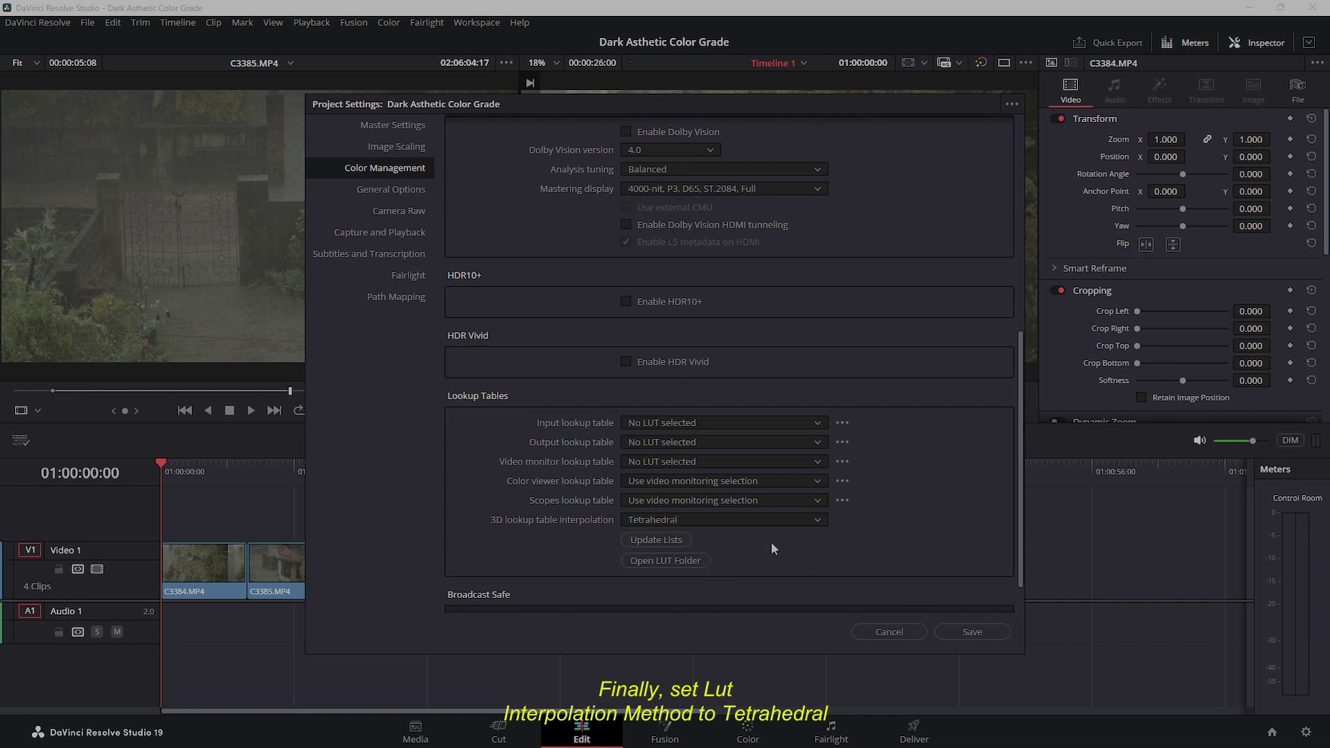
scroll(774, 550, down, 2)
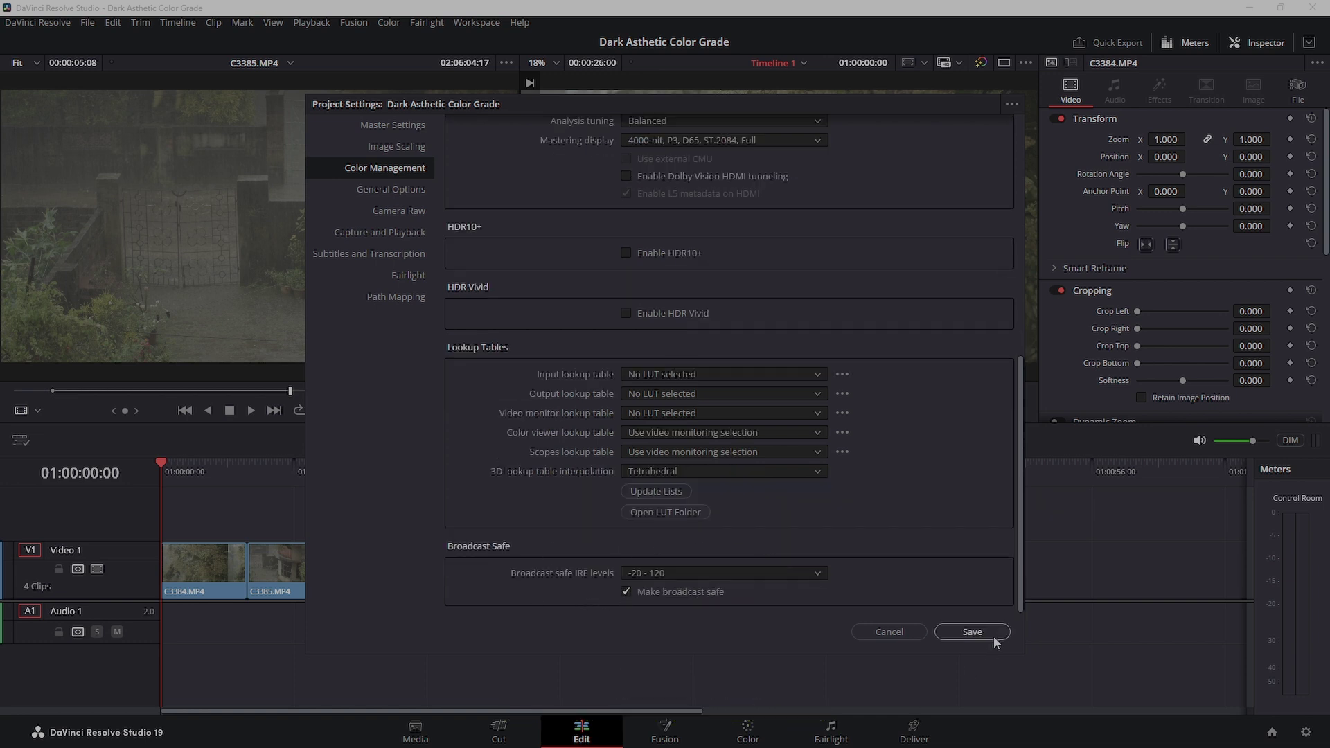
click(971, 631)
Move the timeline playhead to 01:00:02:08, select the clip C3384.MP4 and open it for color grading
scroll(723, 251, up, 2)
drag(265, 484, 199, 483)
click(230, 578)
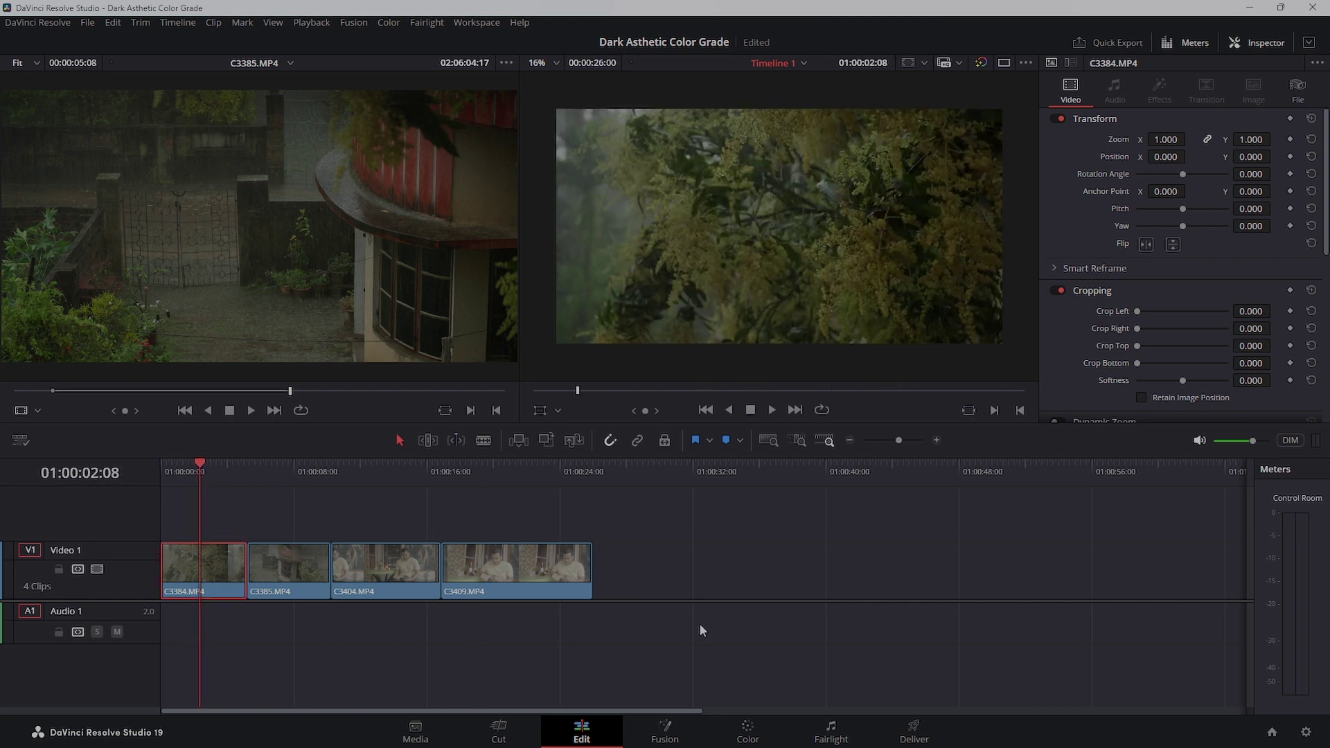
click(747, 731)
Place node 01 near the start of the node graph and add four serial nodes after it
drag(864, 205, 770, 229)
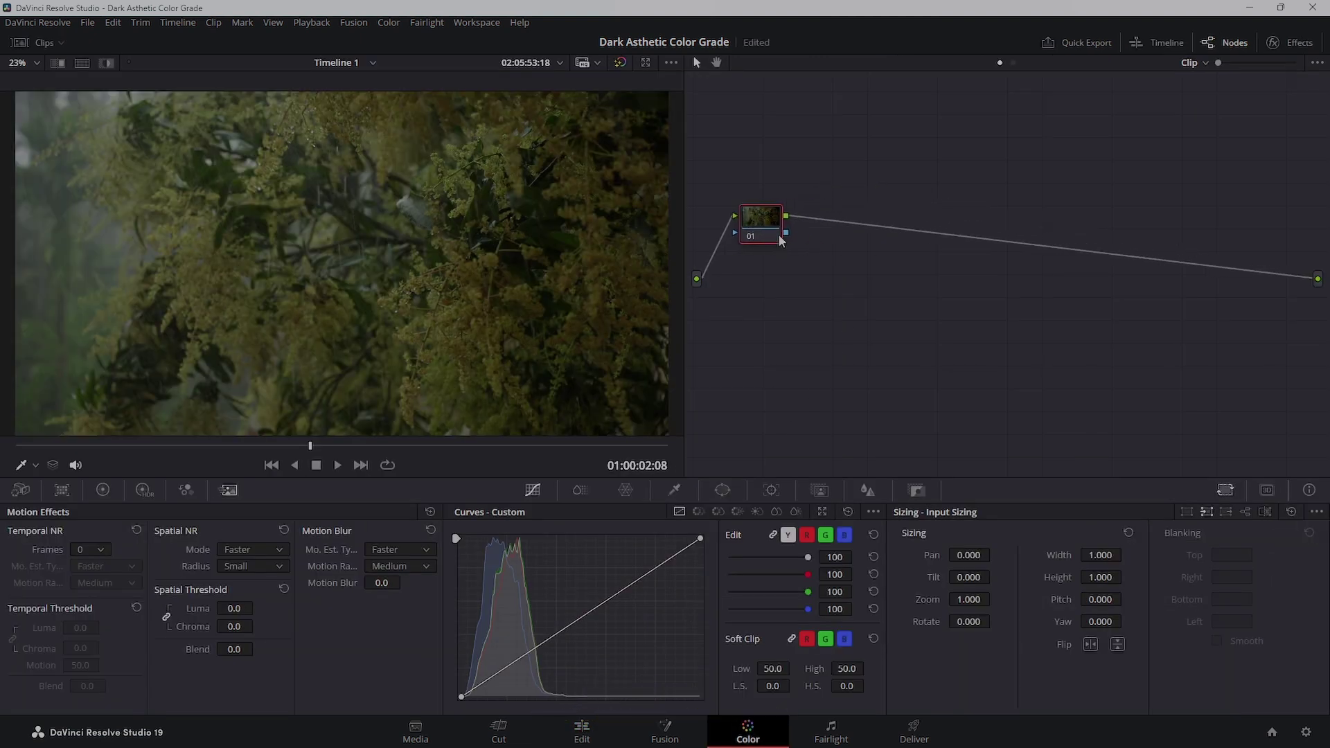
key(alt+s)
key(alt+s)
key(alt+s)
key(alt+s)
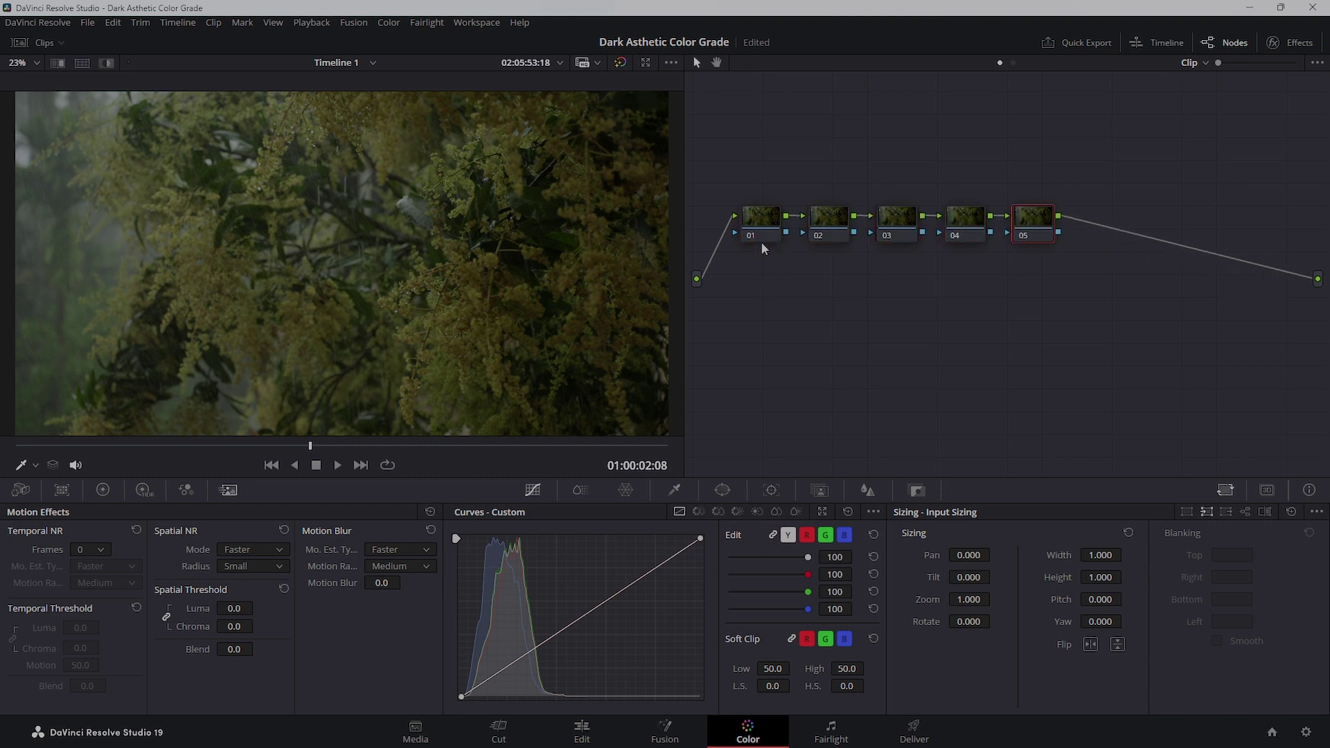
Label node 01 as NR
right_click(774, 236)
click(787, 257)
text(NR)
key(Return)
On the NR node, set the spatial noise reduction luma and chroma thresholds to 5 and its mode to Better
scroll(336, 250, up, 2)
scroll(336, 250, up, 8)
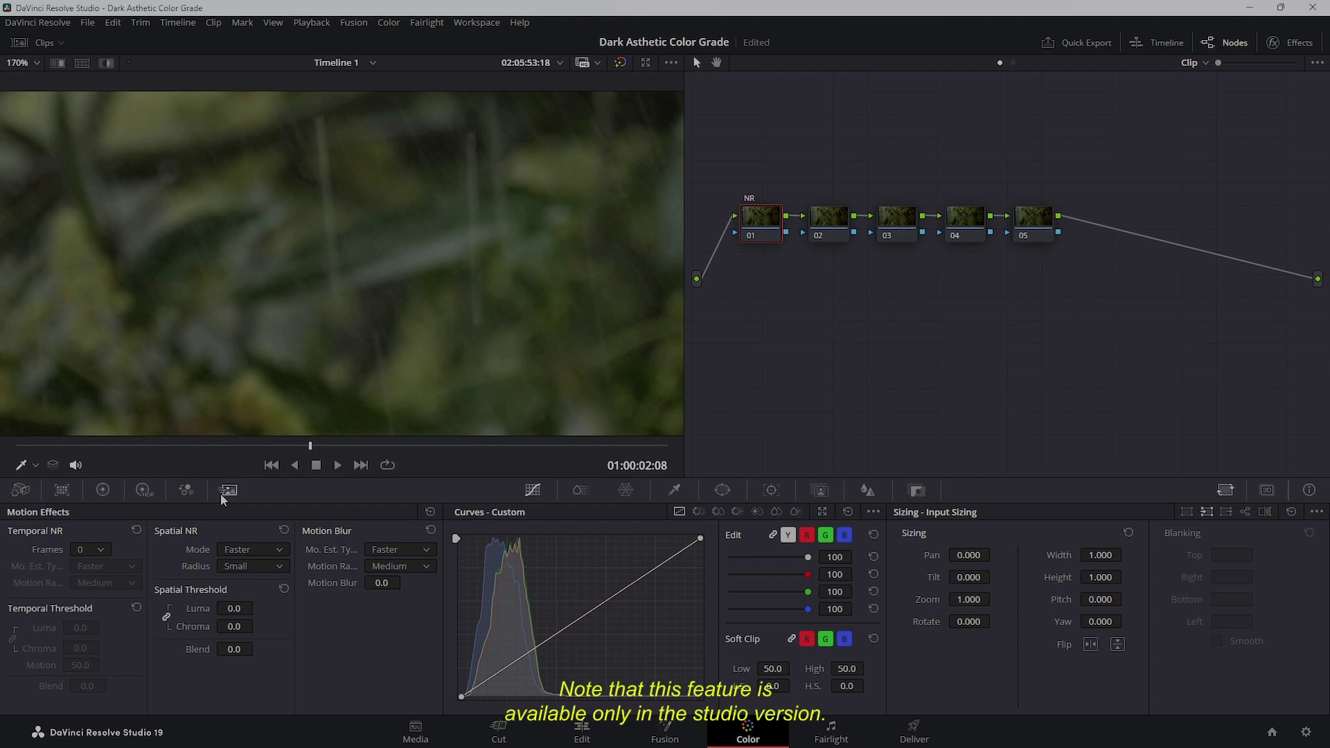
click(234, 607)
text(5)
key(Return)
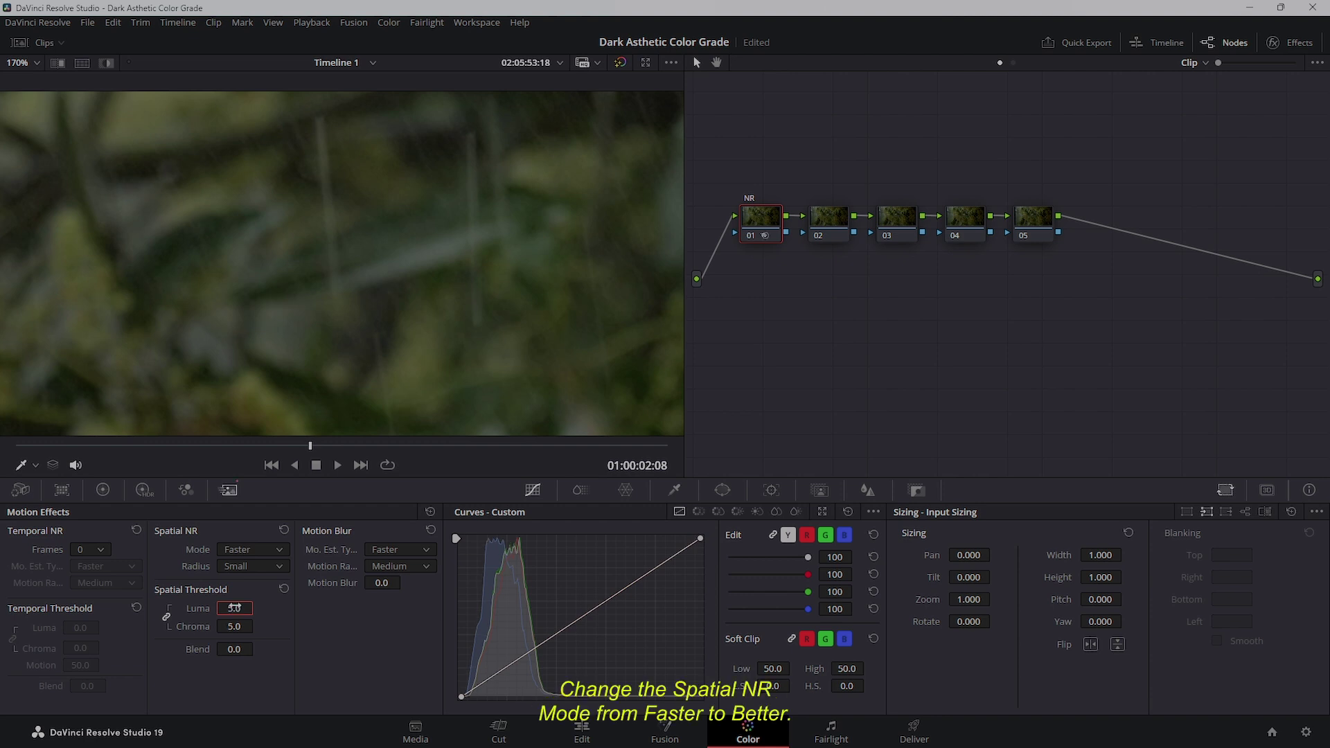
click(249, 550)
click(242, 592)
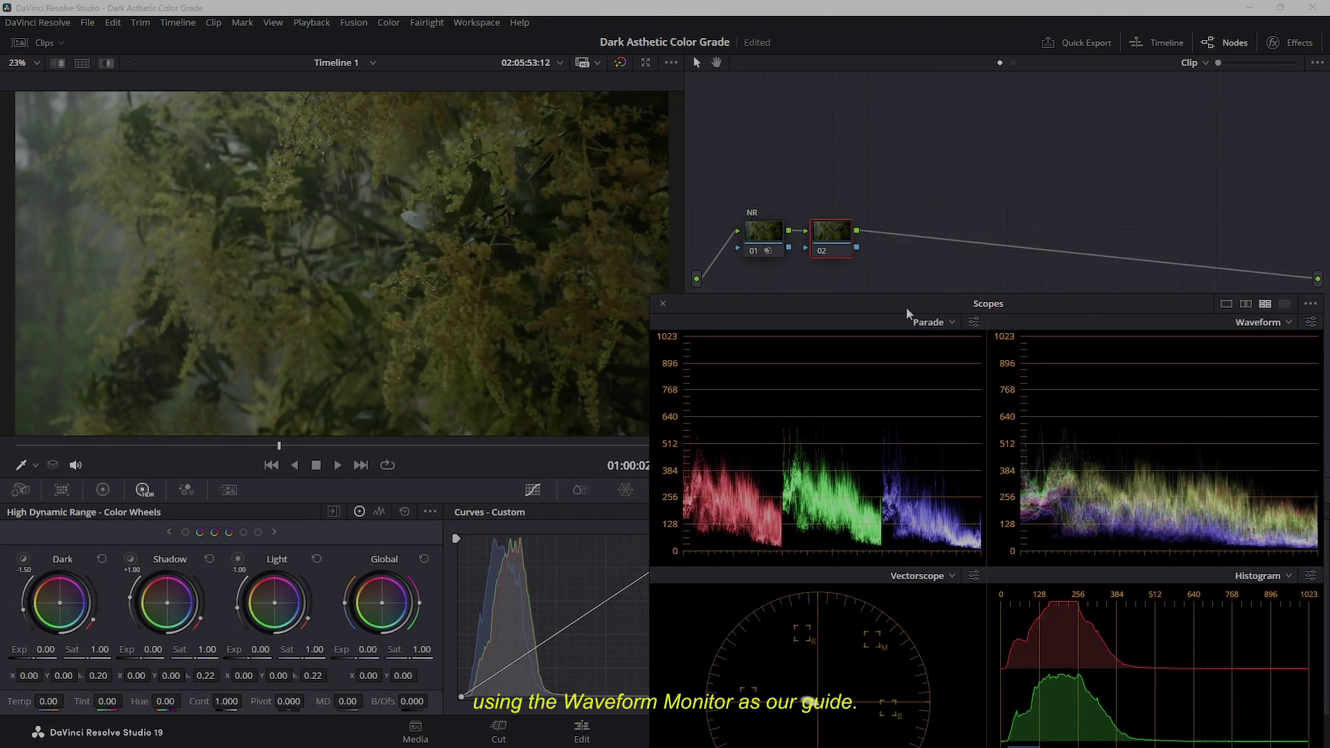
On node 02, set the HDR wheel exposures to -0.39 for Global, 0.51 for Light and 0.14 for Shadow
mouse_move(906, 309)
mouse_down()
mouse_move(925, 305)
mouse_move(924, 320)
mouse_up()
mouse_move(340, 649)
mouse_down()
mouse_move(359, 667)
mouse_move(338, 666)
mouse_up()
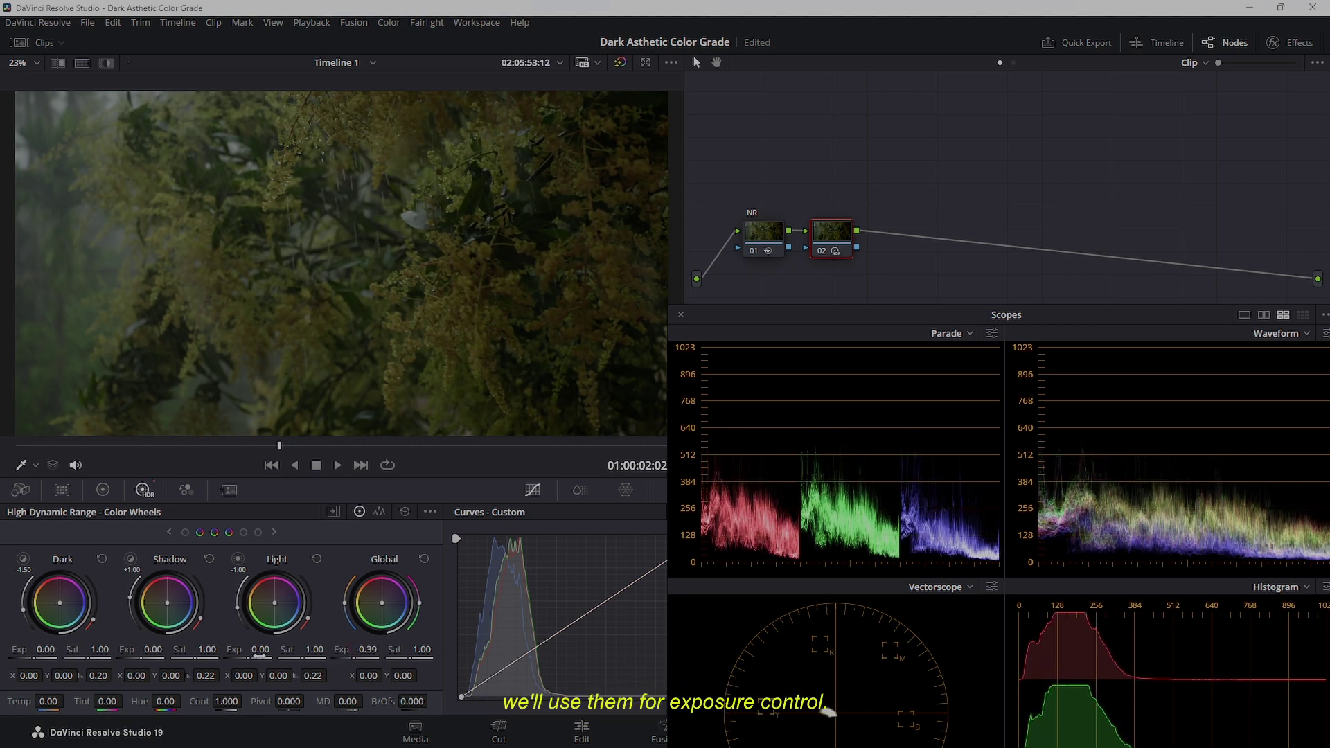
drag(261, 654, 234, 674)
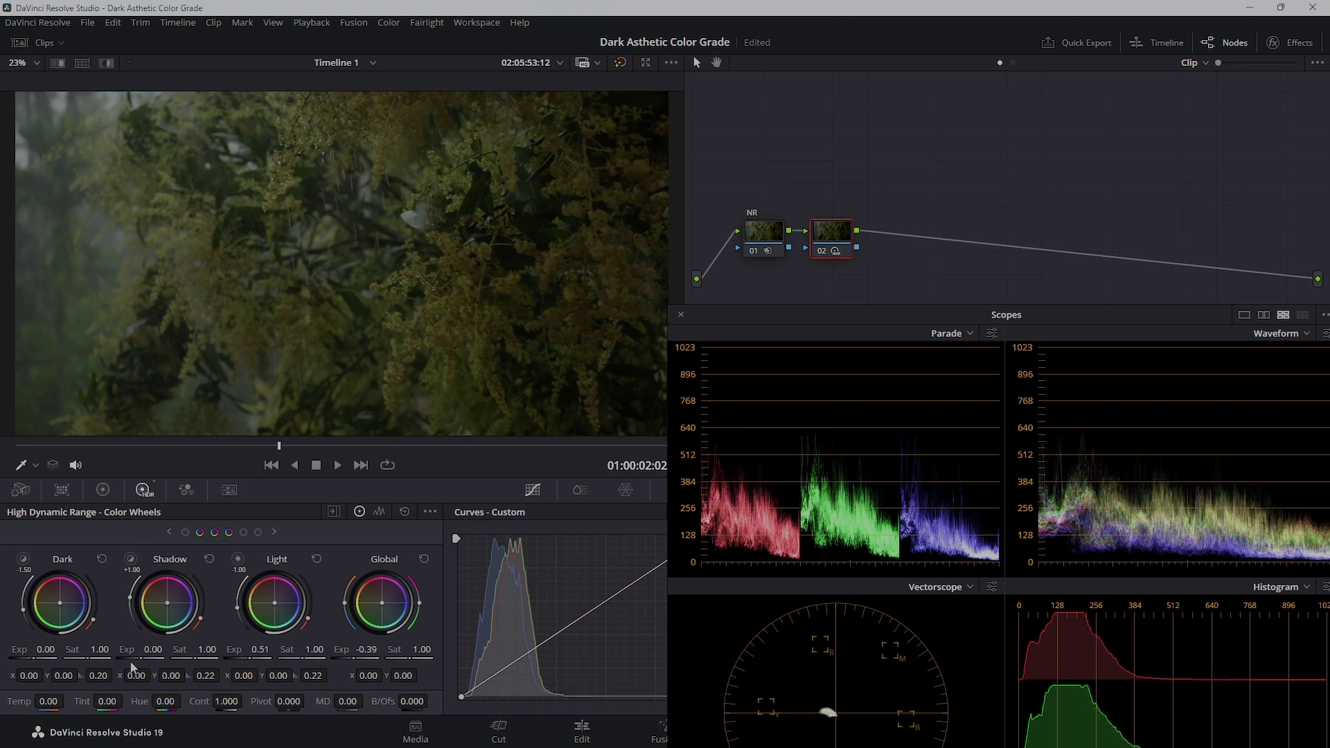
drag(154, 649, 165, 649)
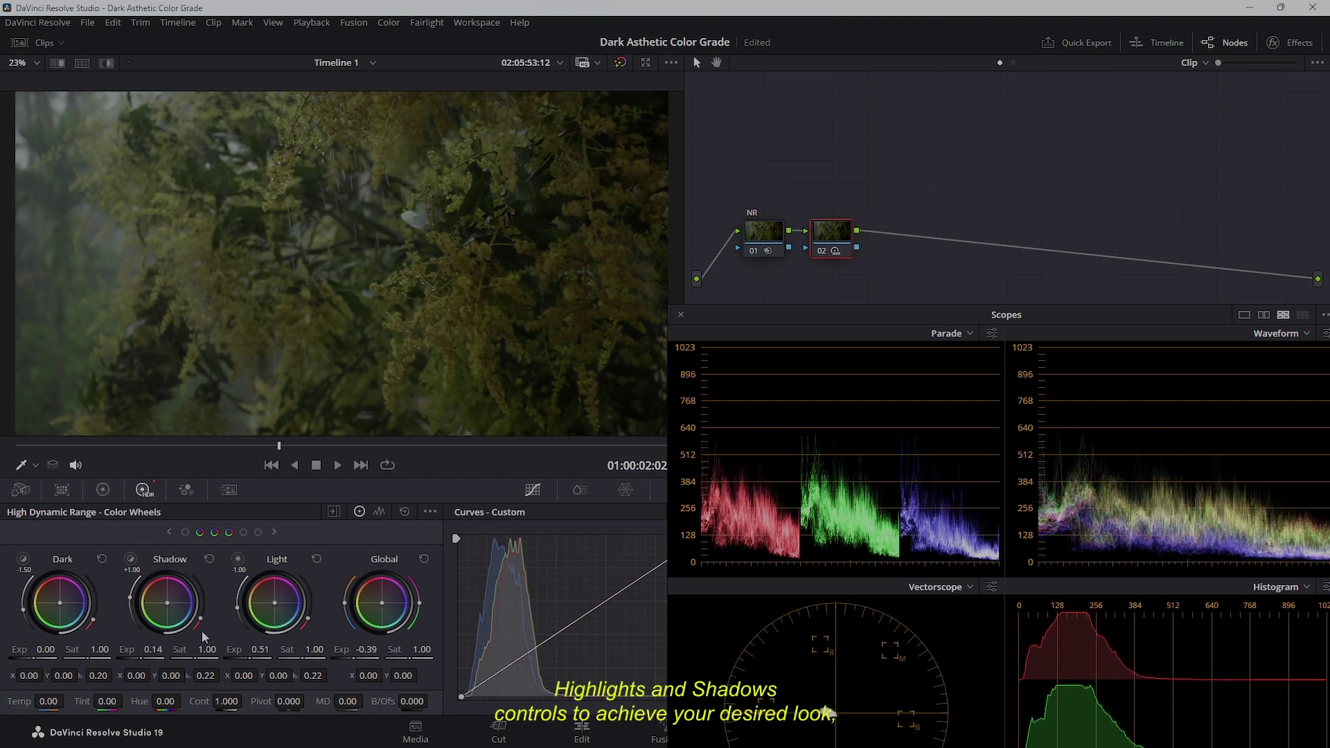
Shift the scopes window aside slightly and label node 02 as XP
drag(812, 314, 769, 317)
right_click(837, 232)
click(874, 261)
text(XP)
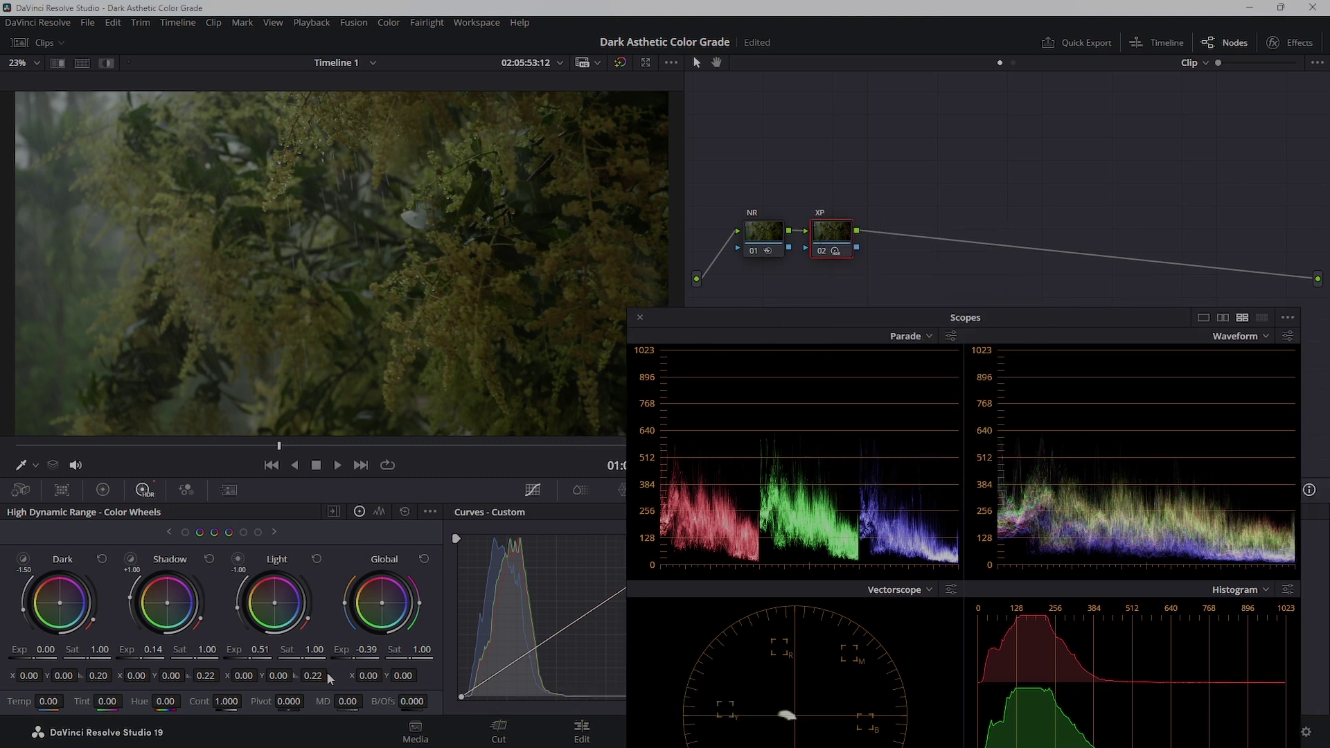
Refine the XP node's HDR exposures to 0.53 for Light and -0.46 for Global
drag(270, 659, 263, 659)
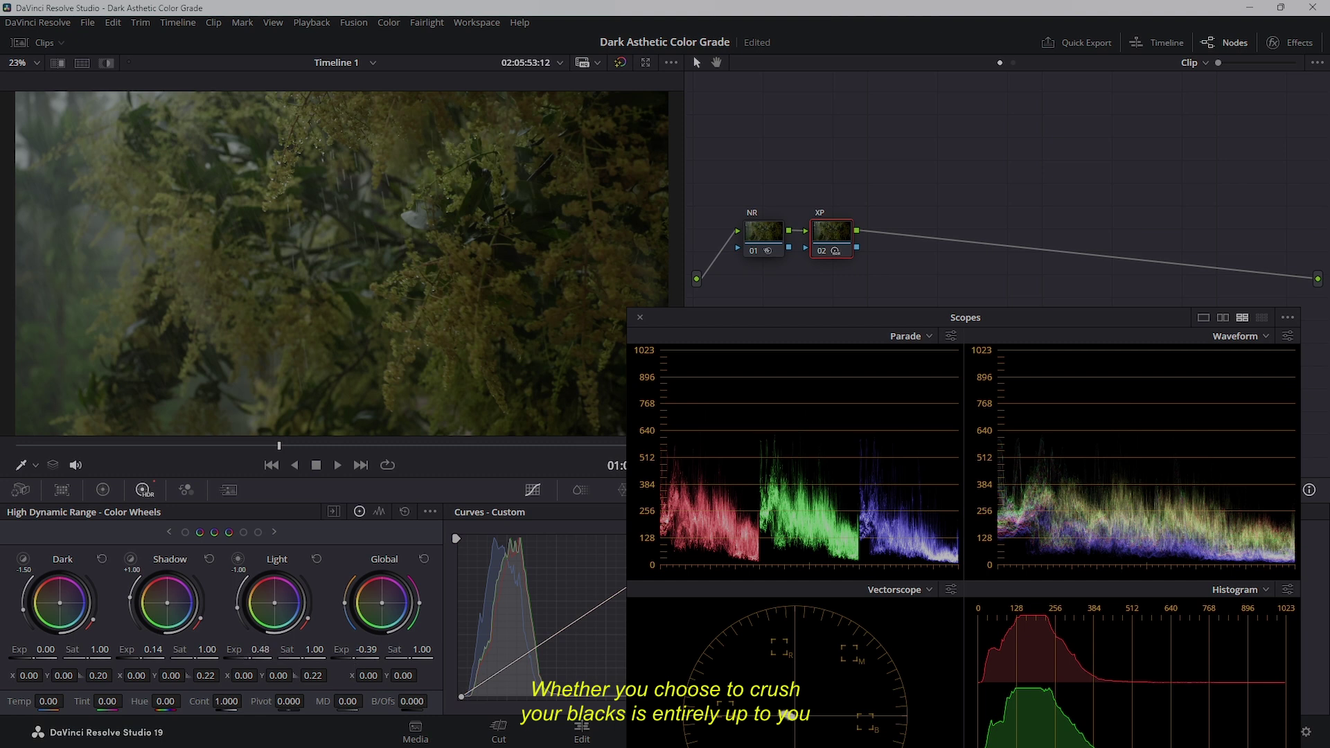
drag(366, 649, 360, 649)
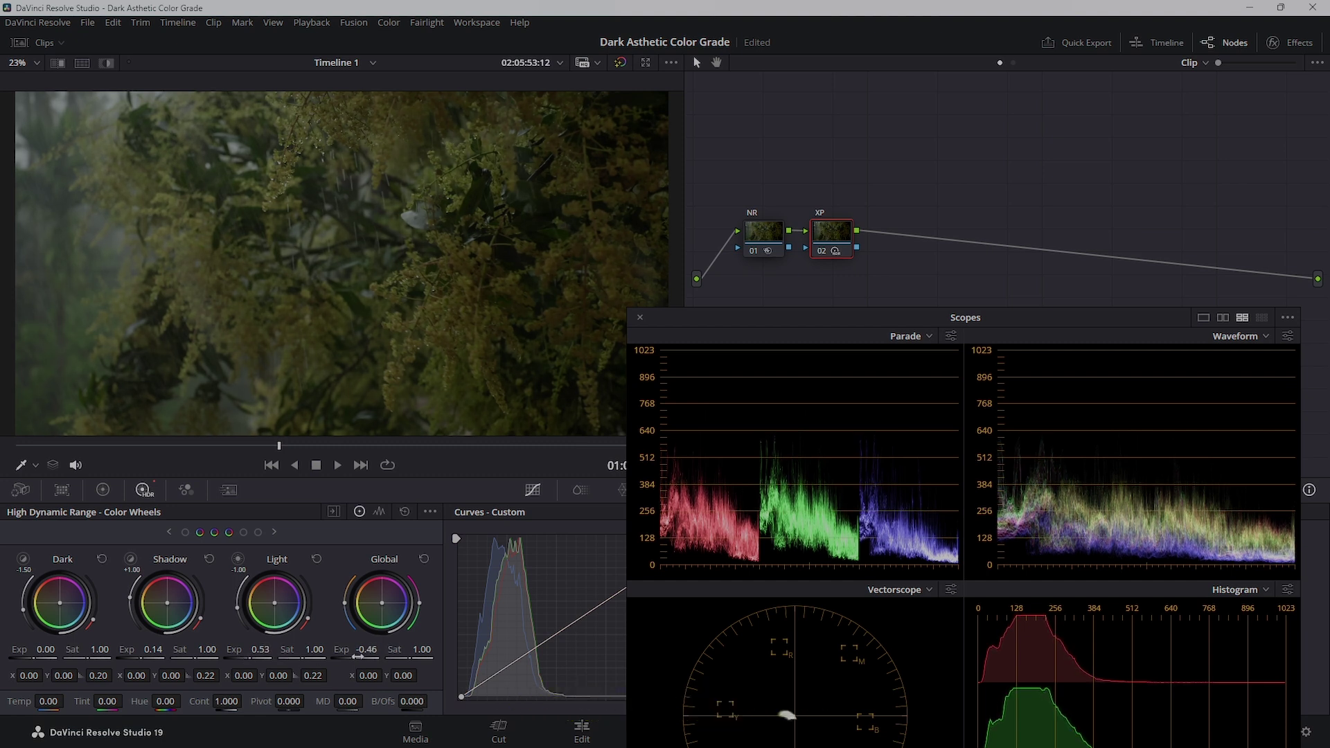
Add a third serial node after XP and label it BAL
right_click(900, 234)
click(918, 259)
text(BAL)
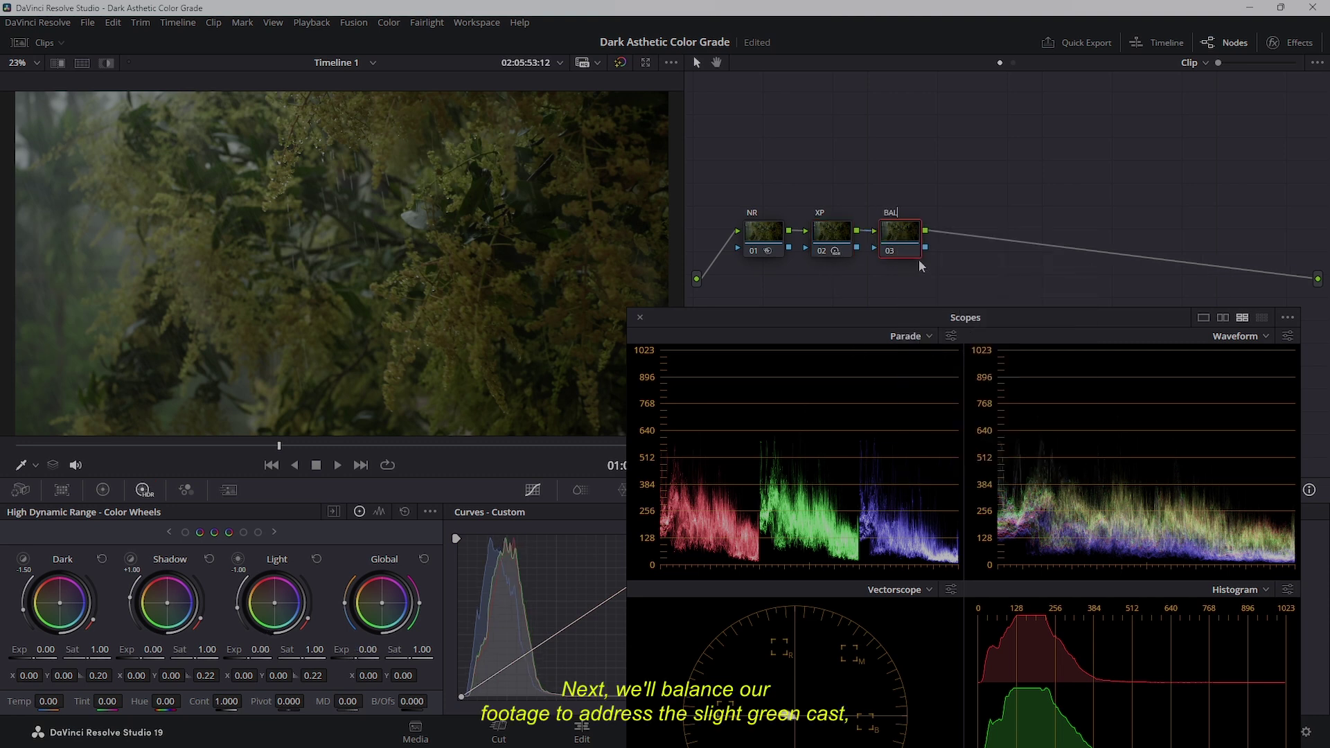
On the BAL node, set the primary Offset to 24.40 for green and 24.76 for blue to counter the green cast
scroll(332, 270, up, 5)
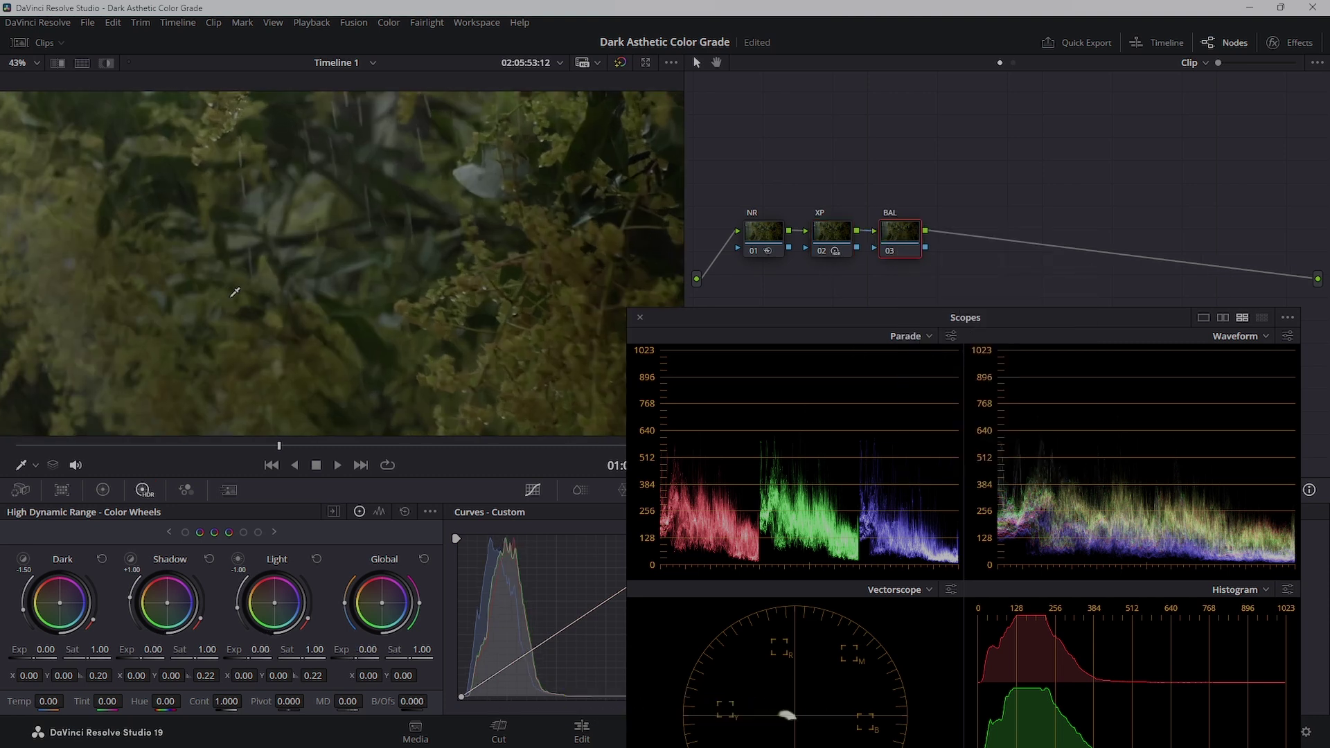
scroll(390, 268, down, 5)
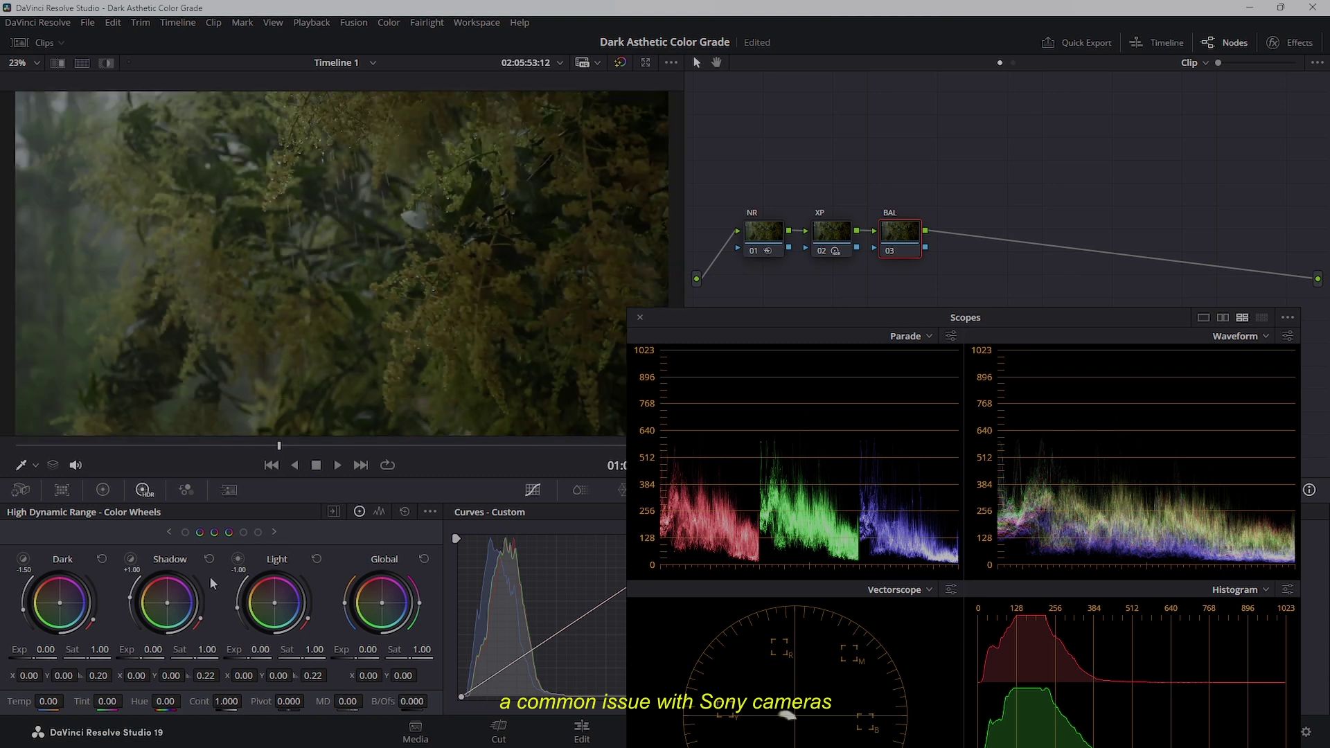
click(103, 489)
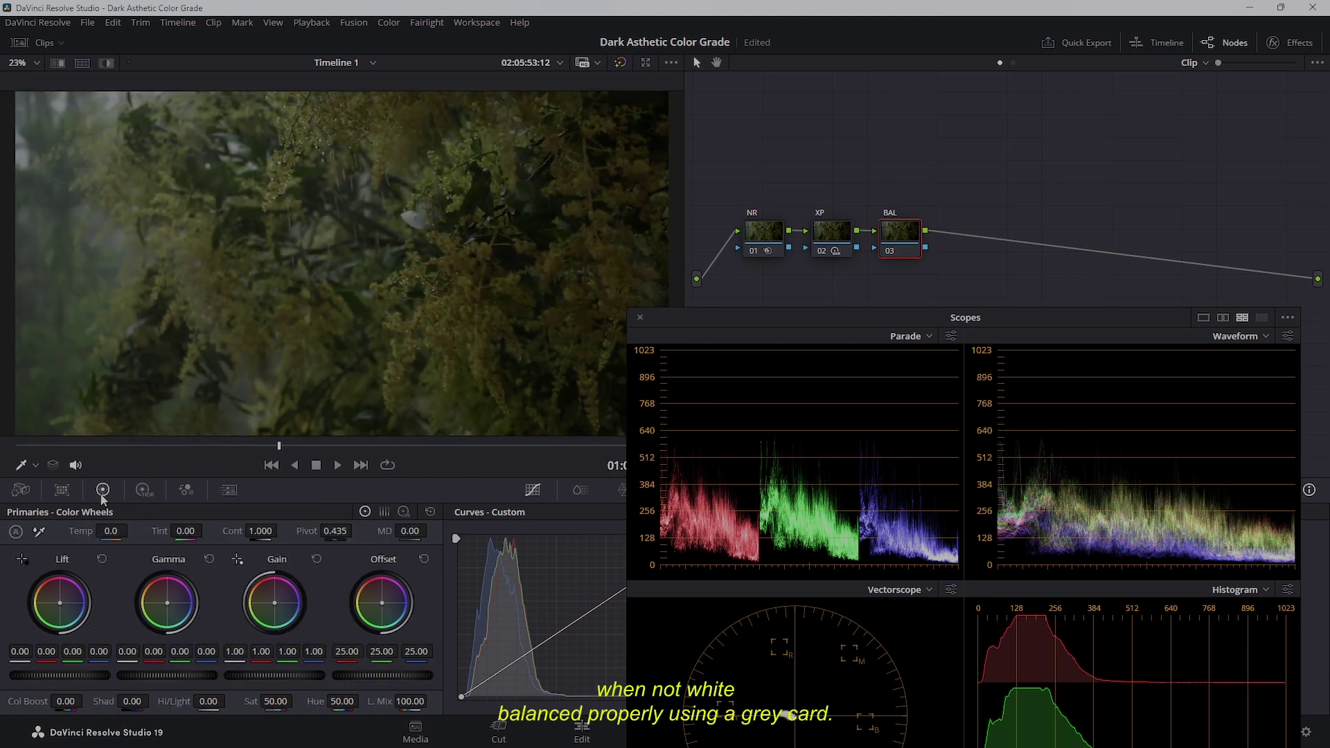
click(385, 513)
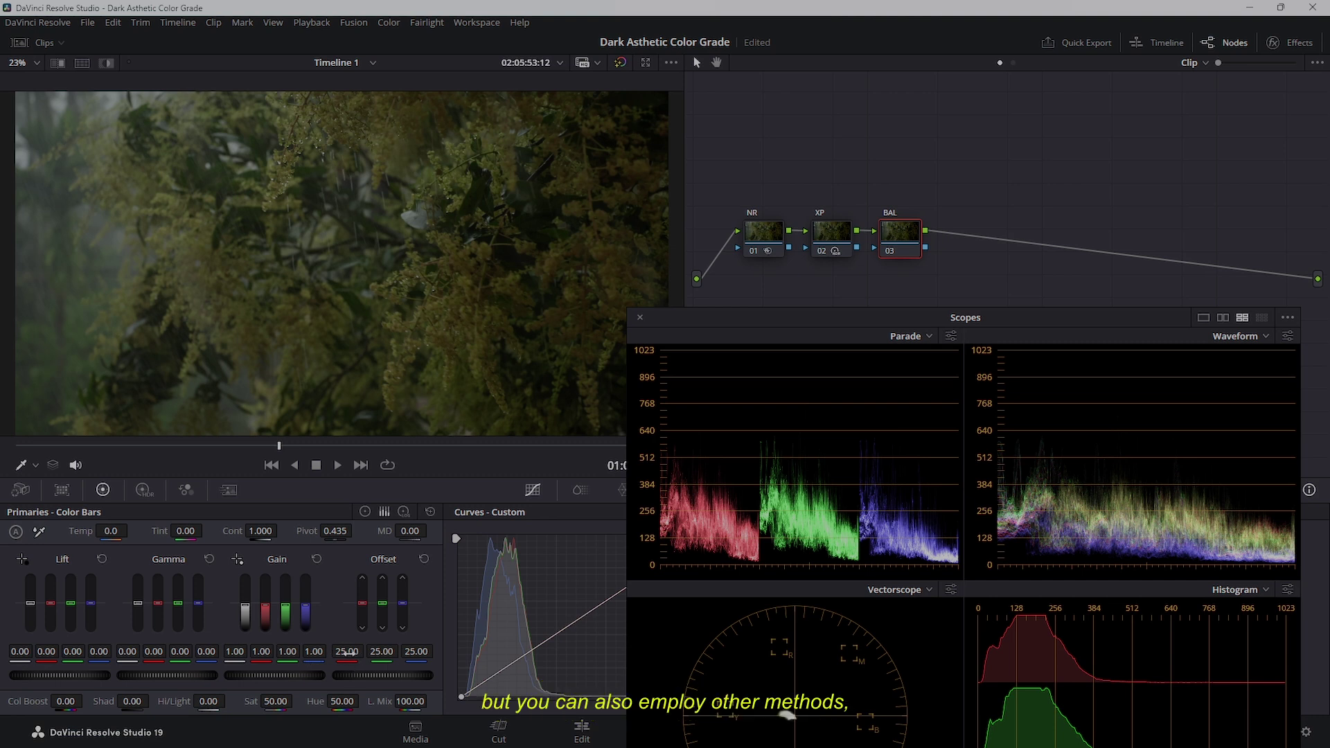
mouse_move(342, 677)
mouse_down()
mouse_move(326, 677)
mouse_move(381, 651)
mouse_up()
drag(414, 653, 411, 652)
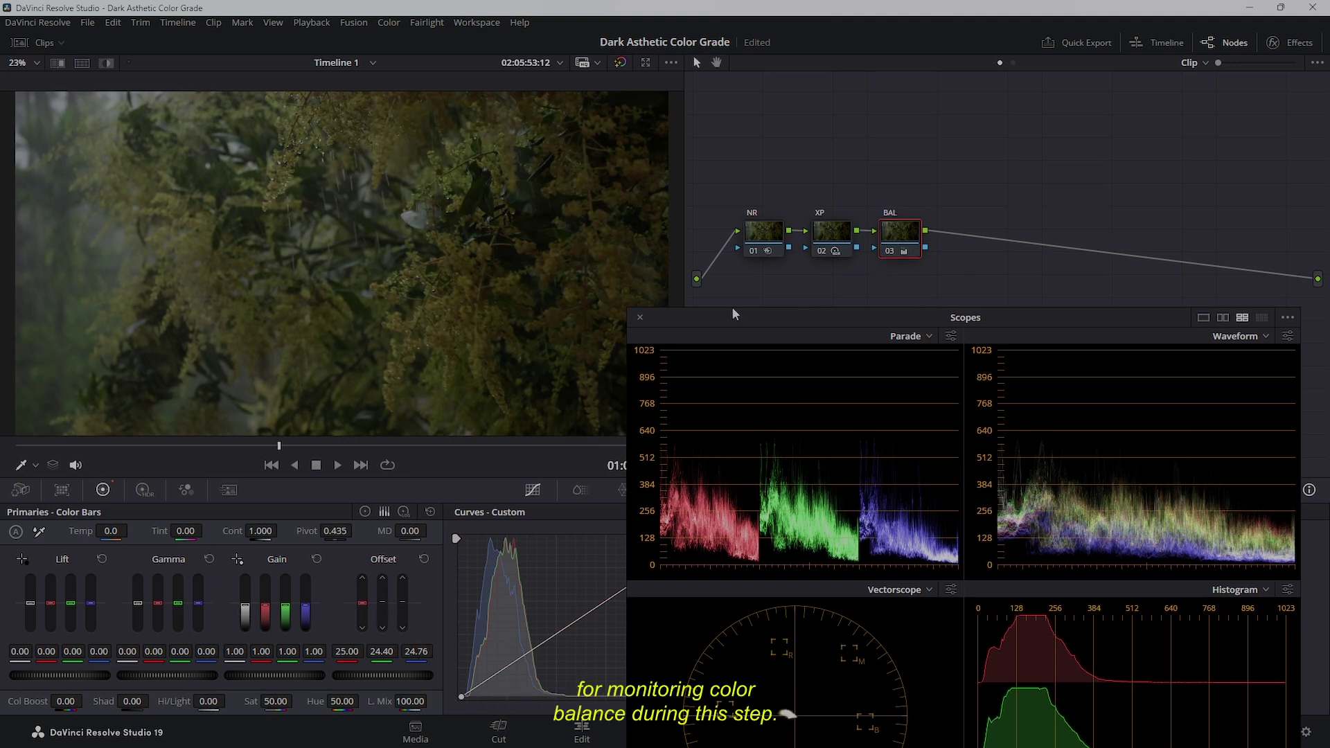
Move the scopes window lower, return to the XP node's HDR wheels and set the Global exposure to -0.41
drag(746, 315, 776, 388)
click(831, 234)
click(143, 490)
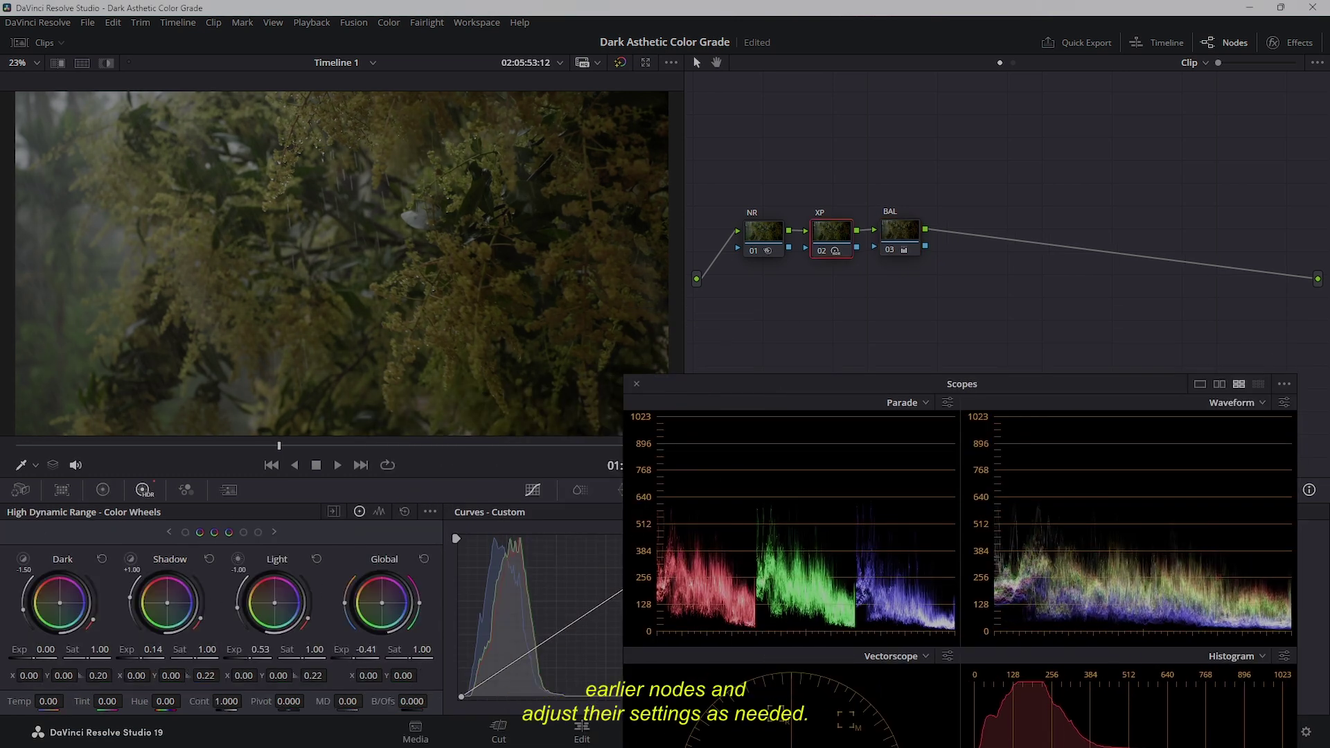
Add a serial node after BAL and label it SAT
click(901, 239)
key(alt+s)
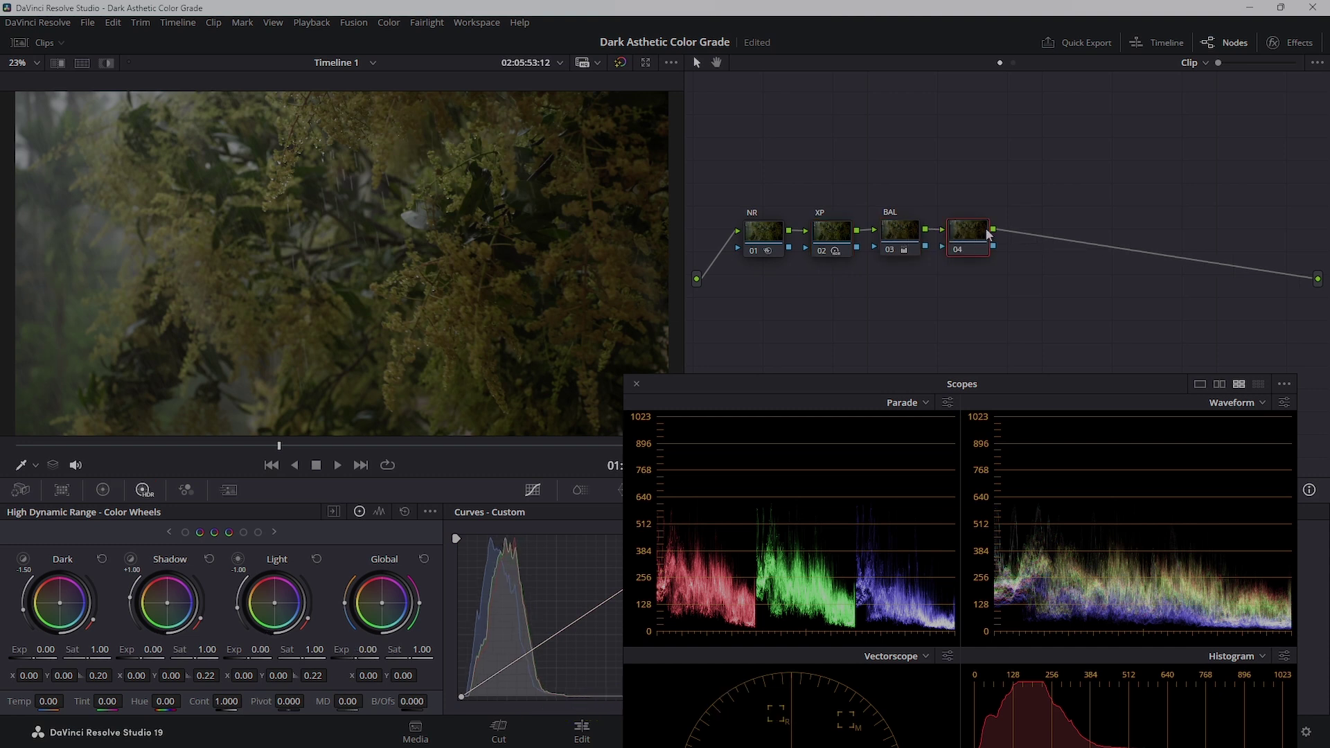
right_click(984, 230)
click(1000, 254)
text(SAT)
key(Return)
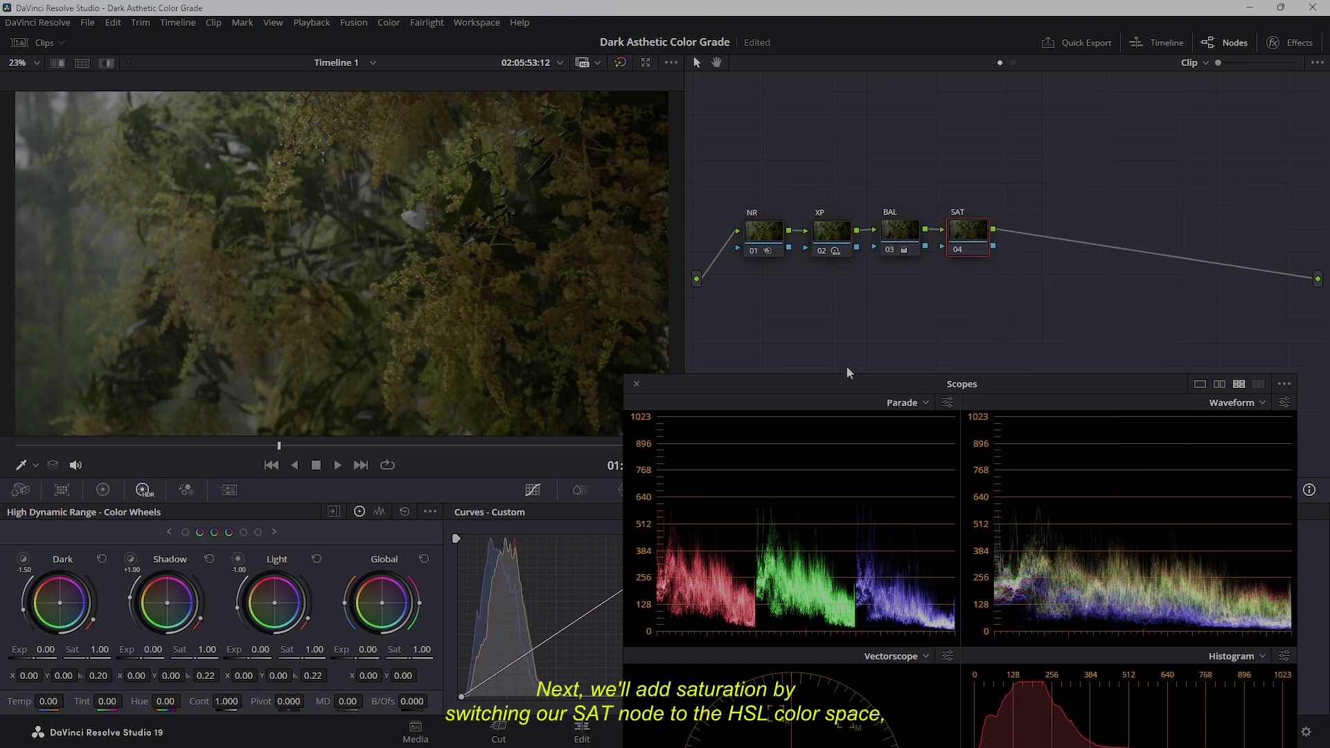
Change the SAT node's color space to HSV and disable its channels 1 and 3
click(818, 385)
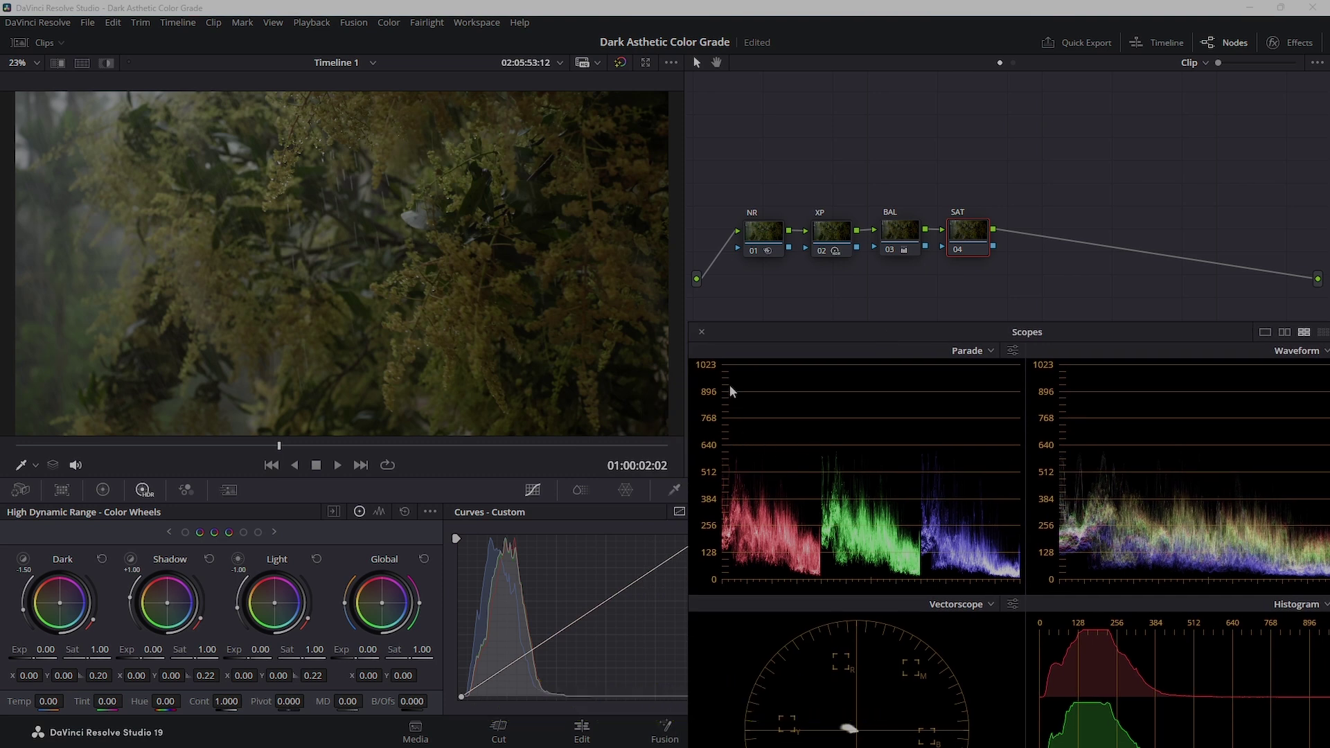
right_click(975, 231)
mouse_move(1029, 421)
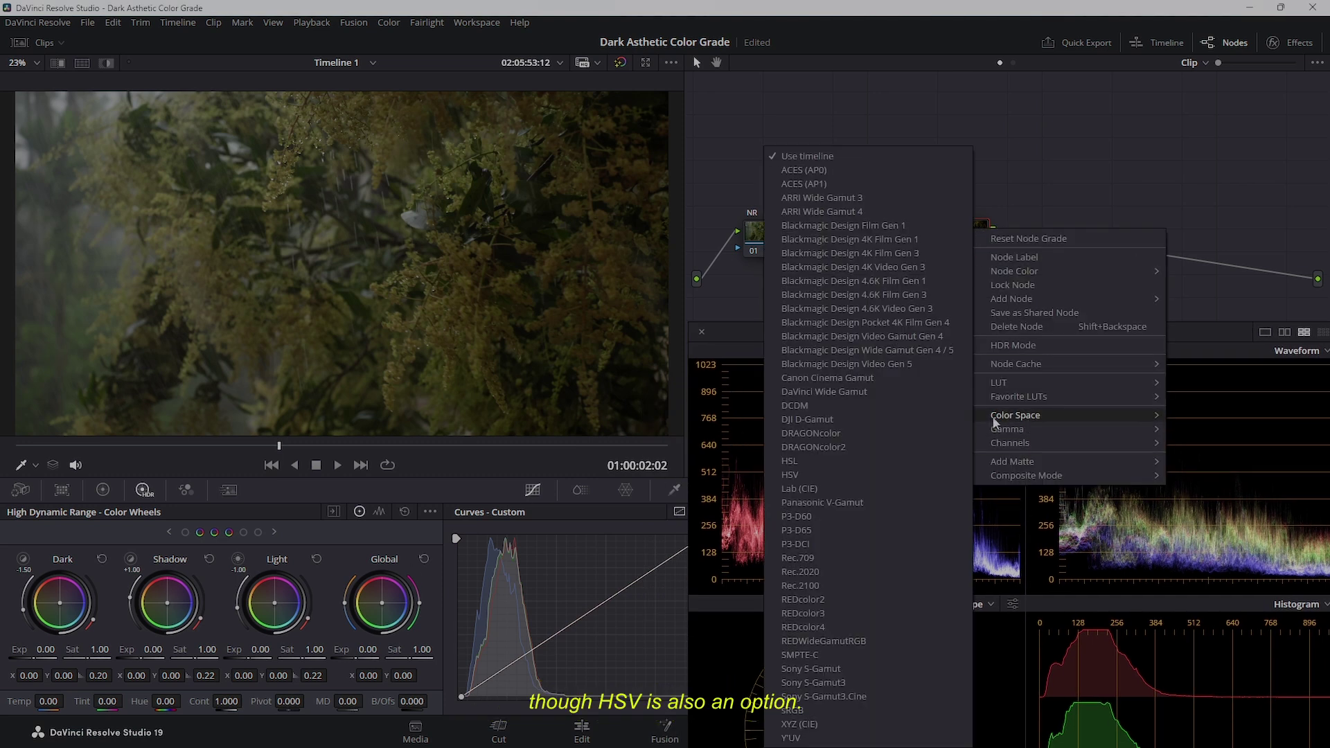
click(796, 474)
right_click(973, 239)
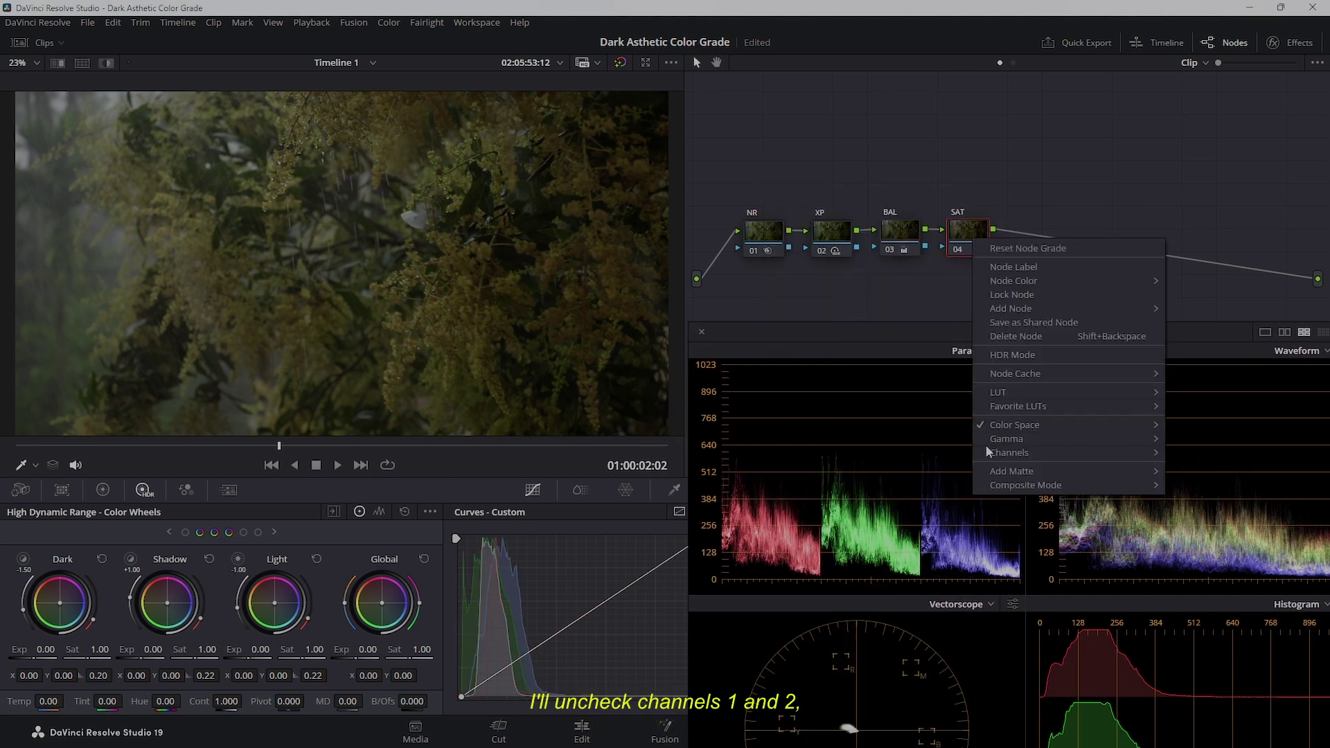
mouse_move(1004, 452)
click(1209, 454)
right_click(975, 248)
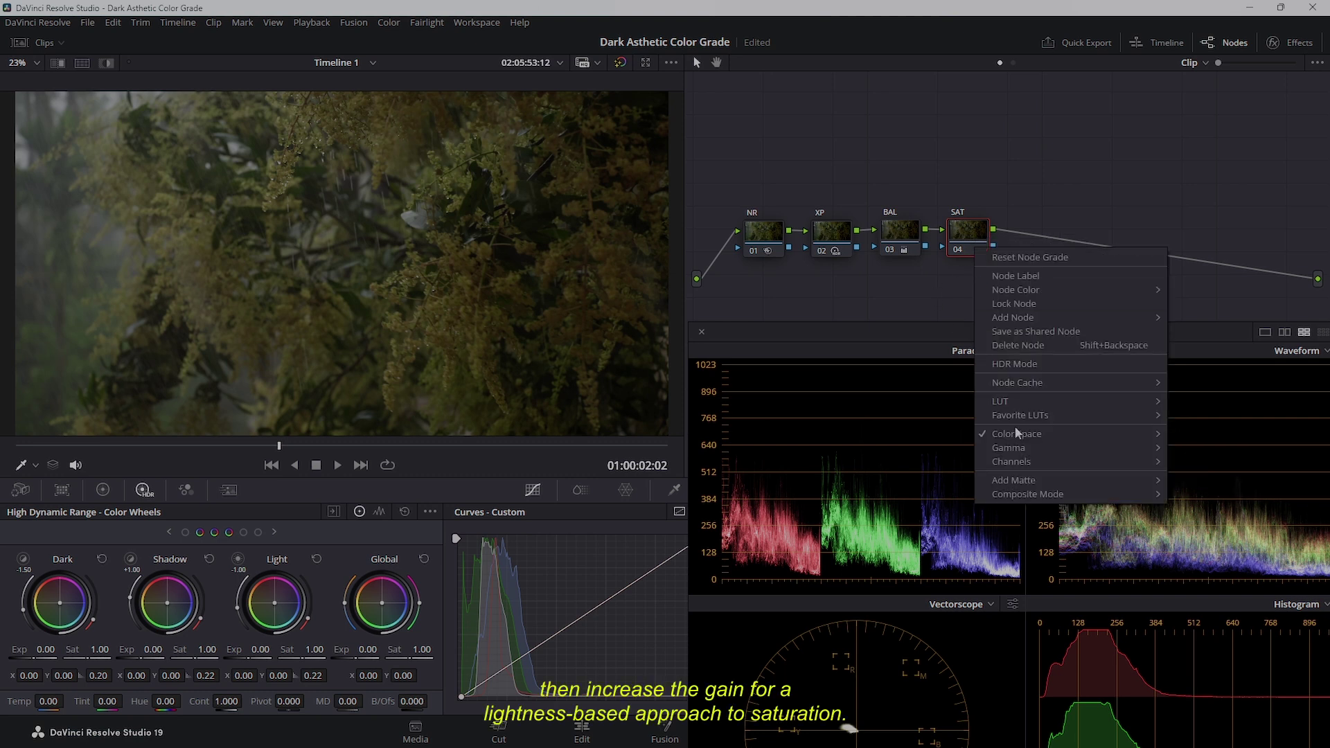
click(1194, 489)
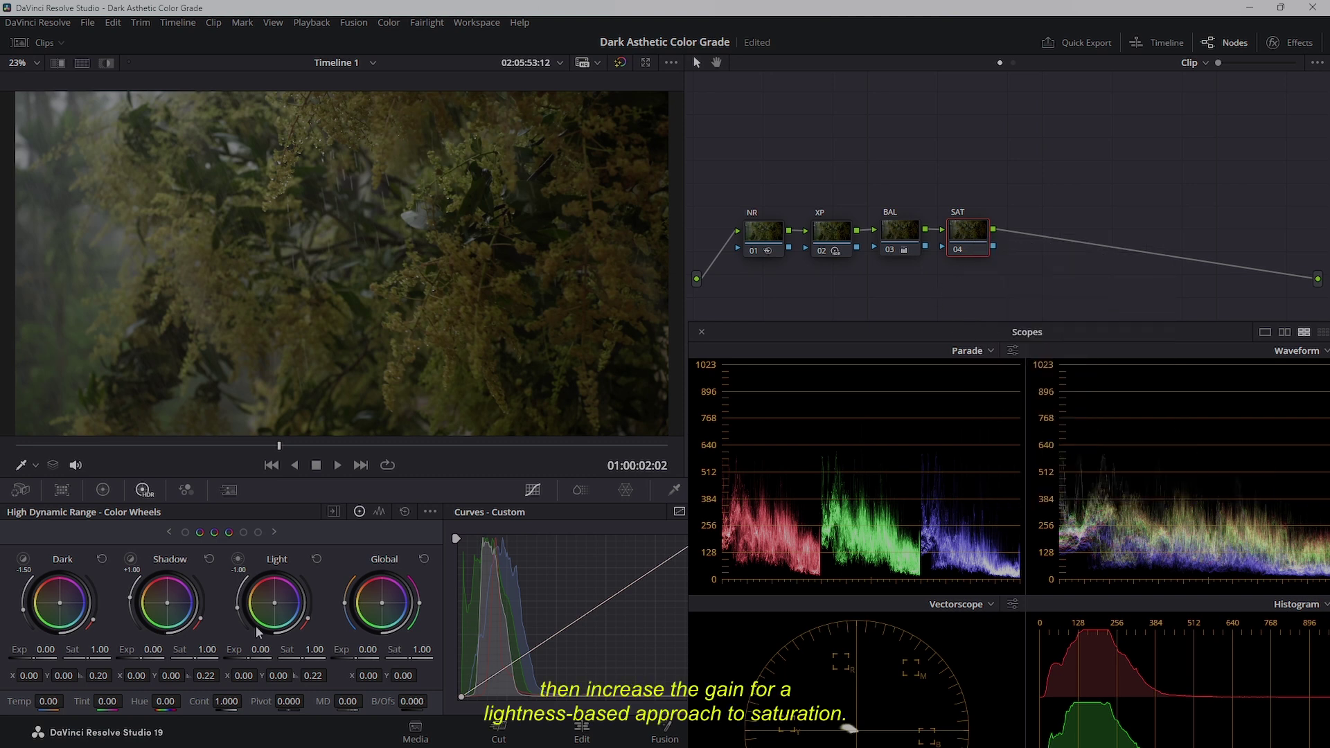
Raise the SAT node's primary Gain to 1.20 and shift the scopes window slightly
click(103, 490)
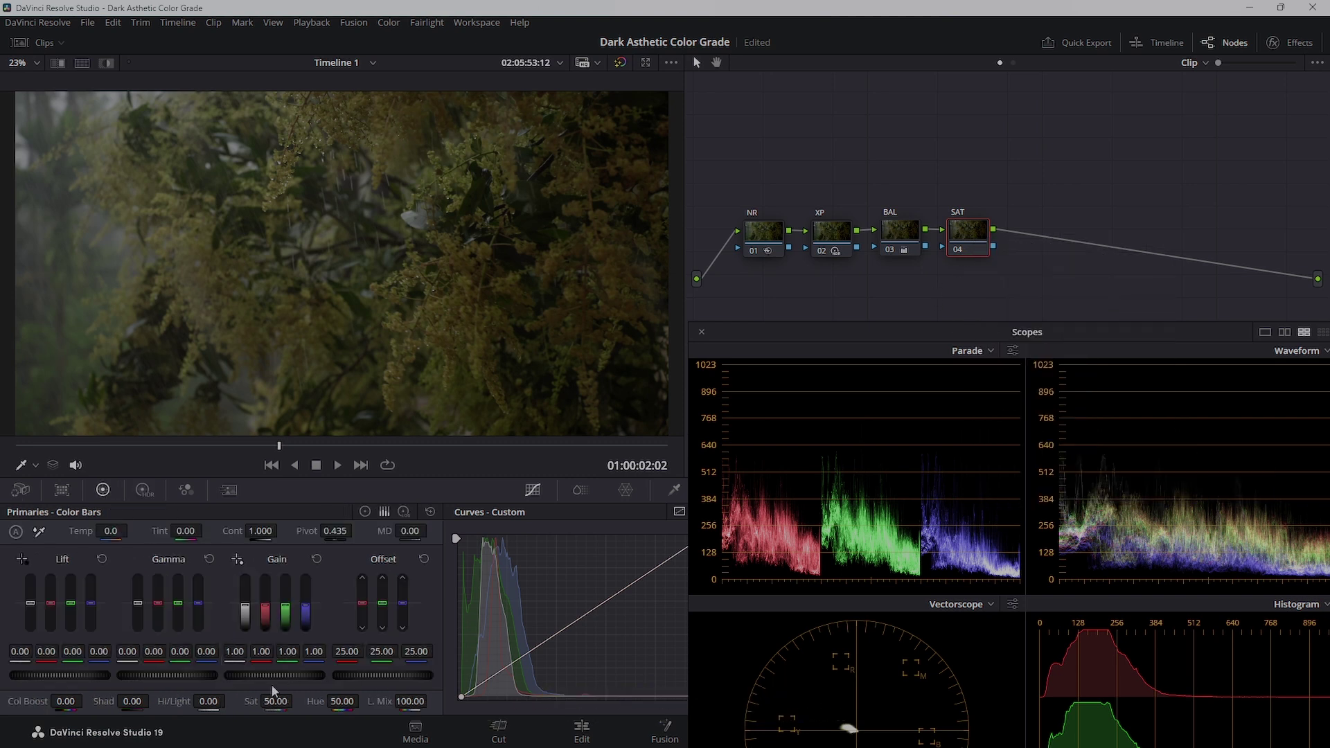
drag(274, 675, 296, 675)
mouse_move(1063, 341)
mouse_down()
mouse_move(1121, 265)
mouse_move(1057, 343)
mouse_up()
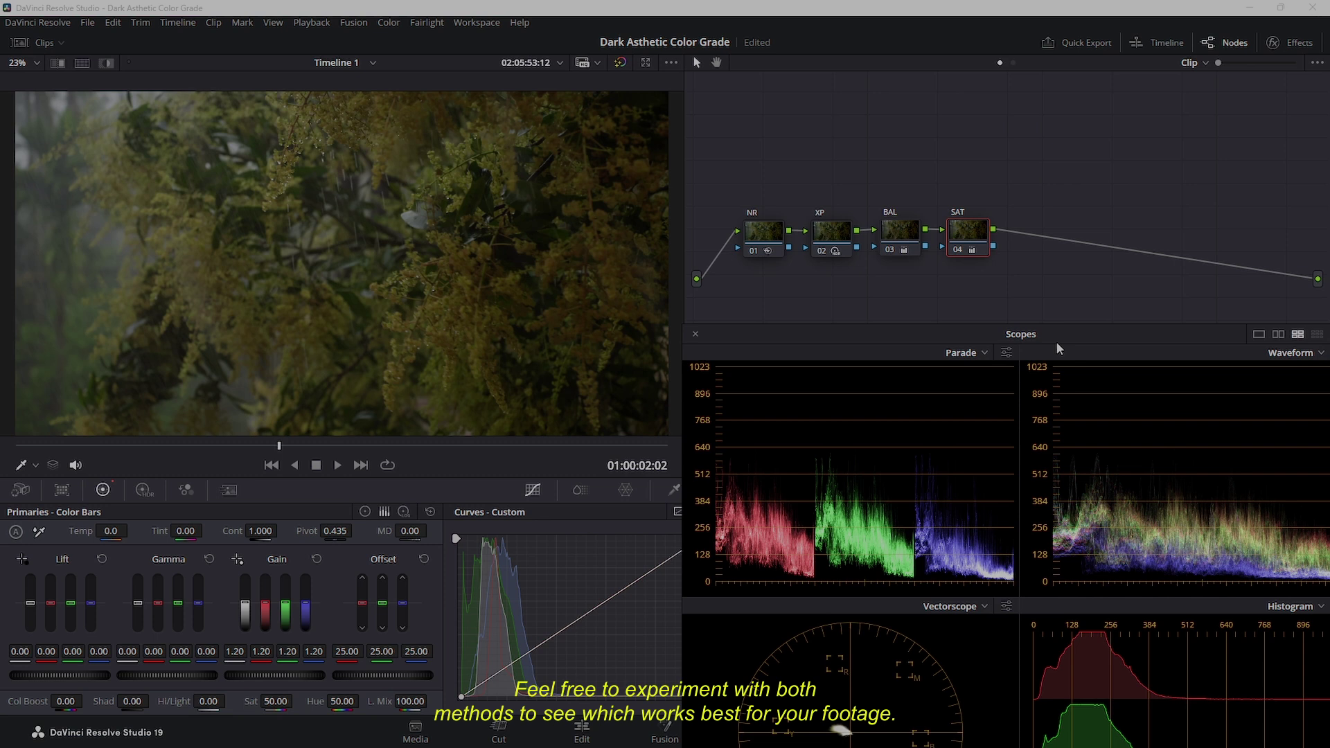
Add a serial node after SAT and label it LOOK
key(alt+s)
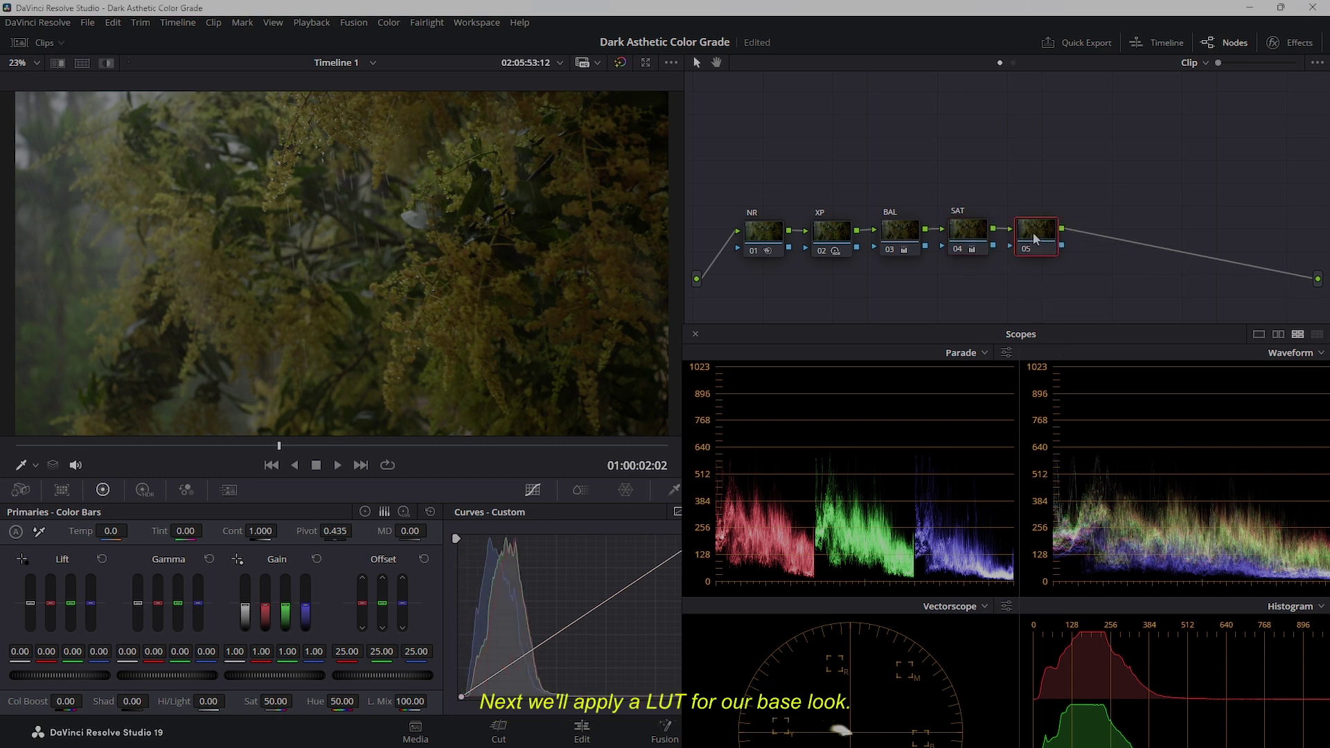
text(LOOK)
key(Return)
Switch to the browser and examine the Horror LUTs V3 film list, especially the Fear Street entries
mouse_move(485, 738)
click(454, 669)
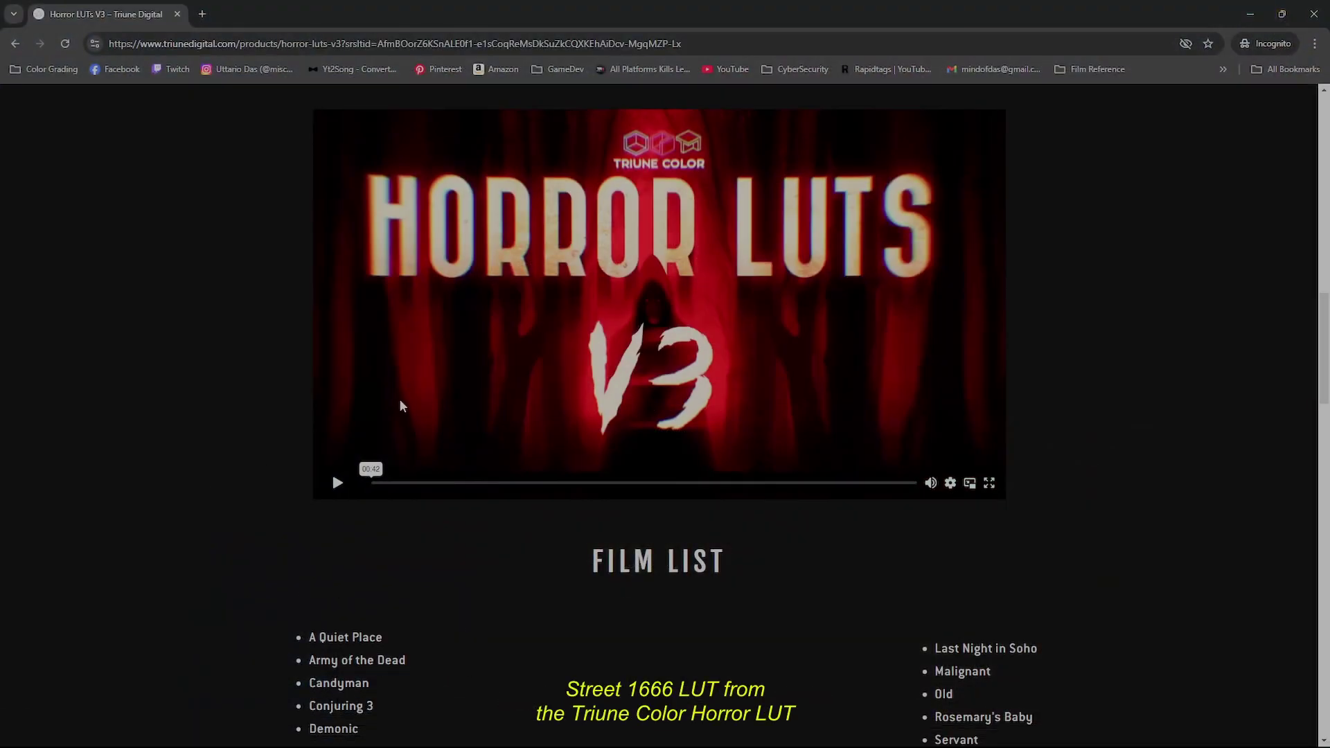
scroll(401, 407, down, 5)
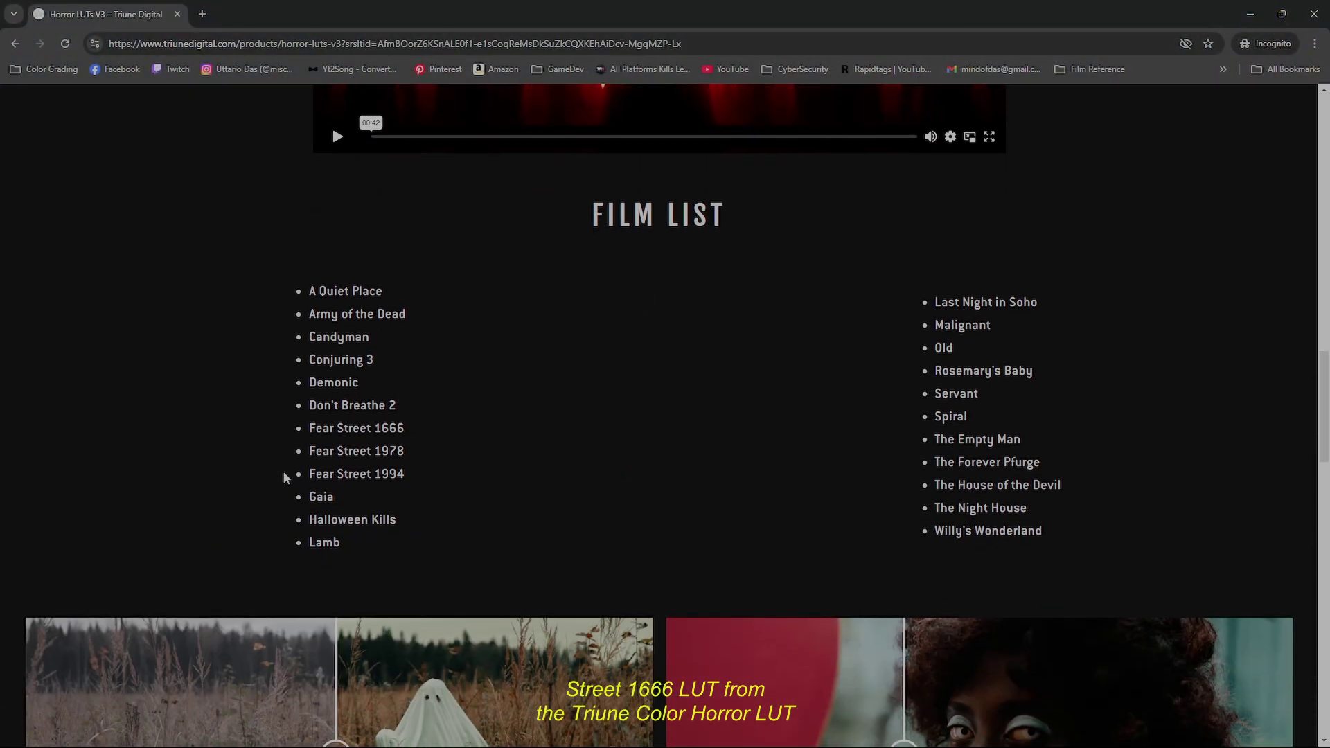
drag(296, 475, 318, 431)
click(335, 447)
scroll(357, 469, down, 2)
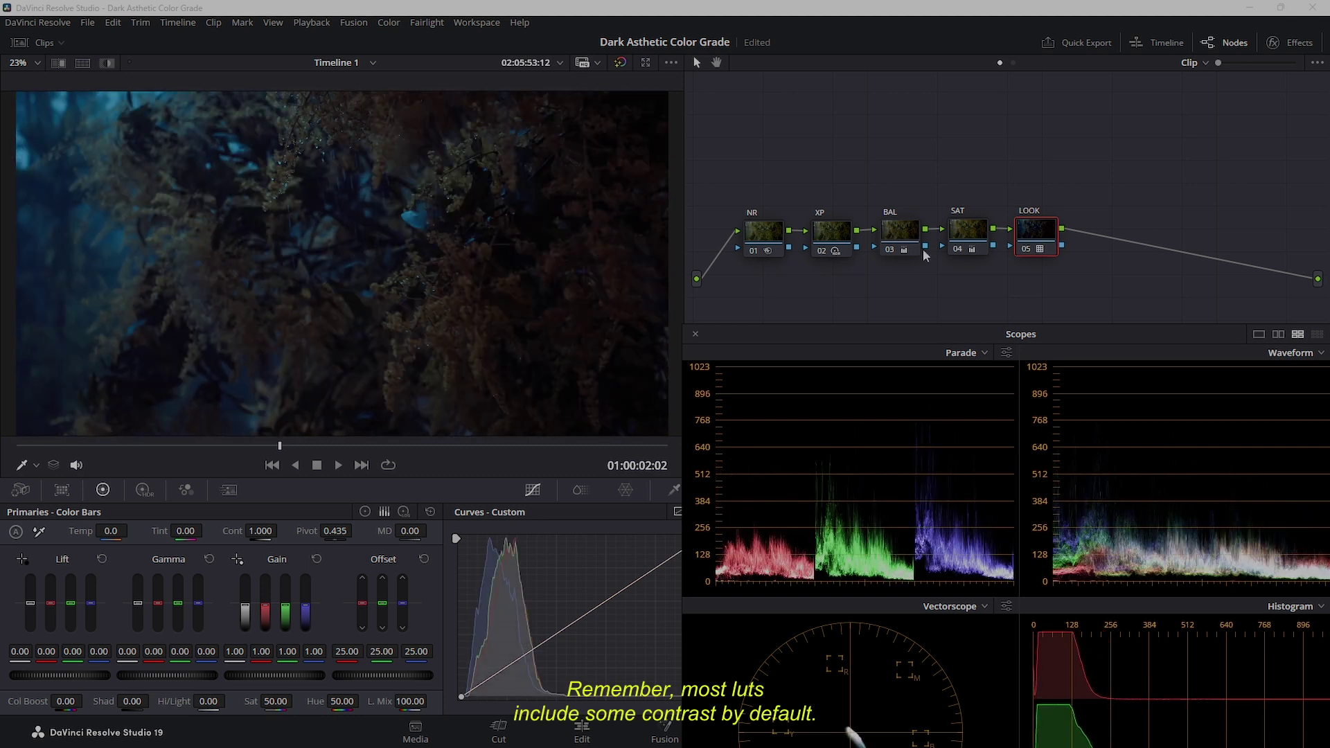
Try the Color composite mode on the LOOK node and restore its original mode
right_click(1038, 243)
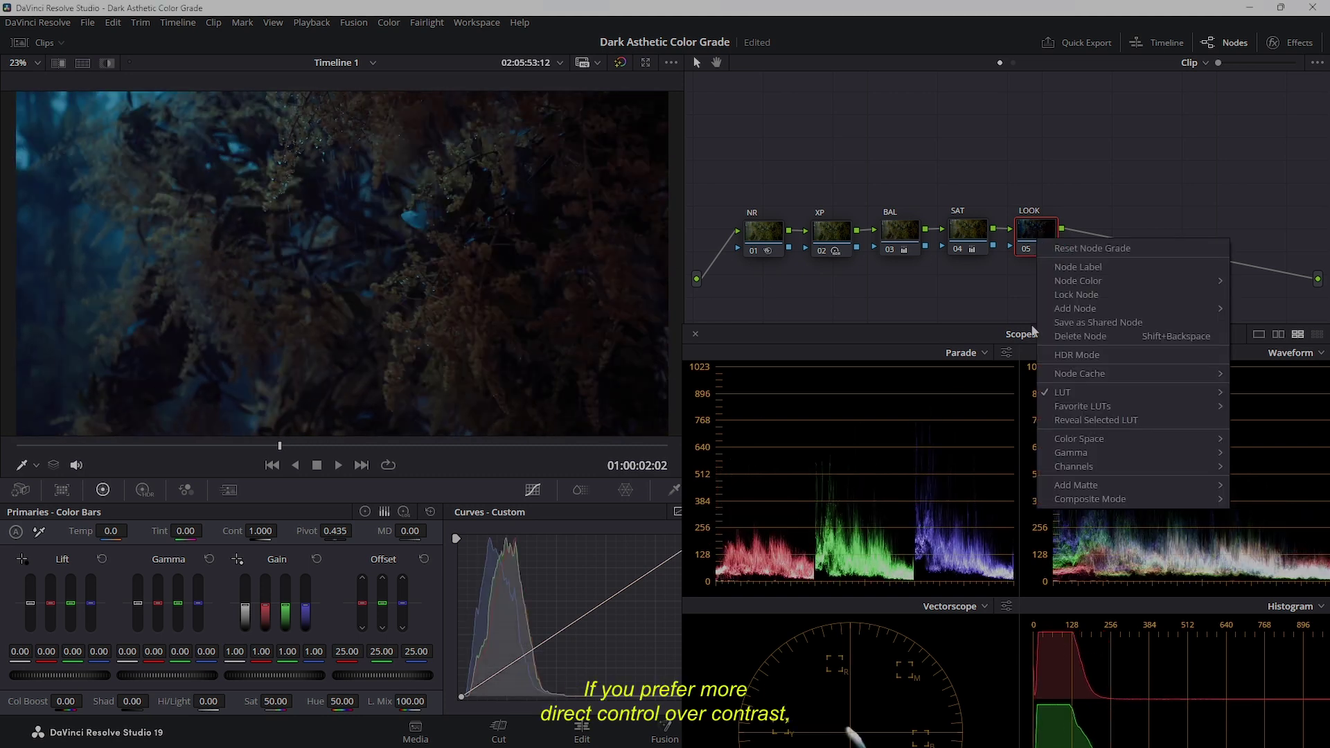
mouse_move(1067, 504)
click(975, 405)
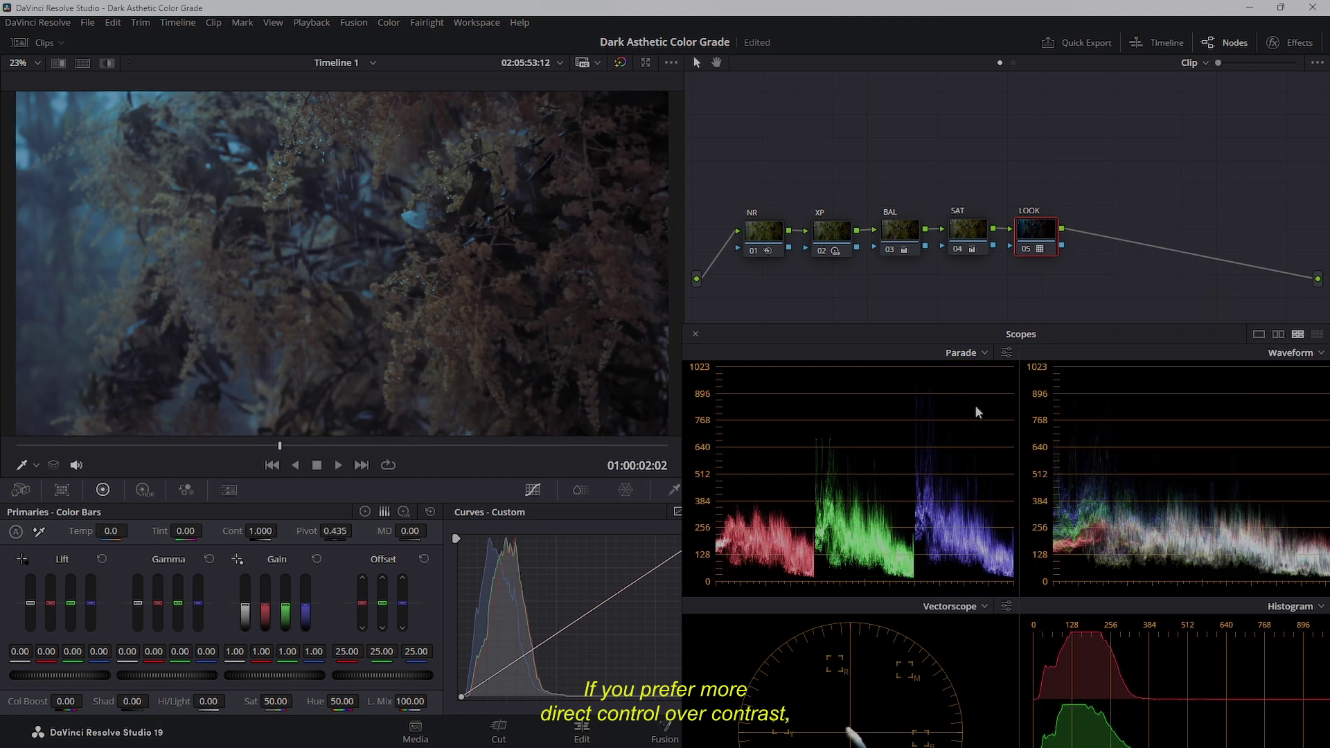
right_click(1026, 245)
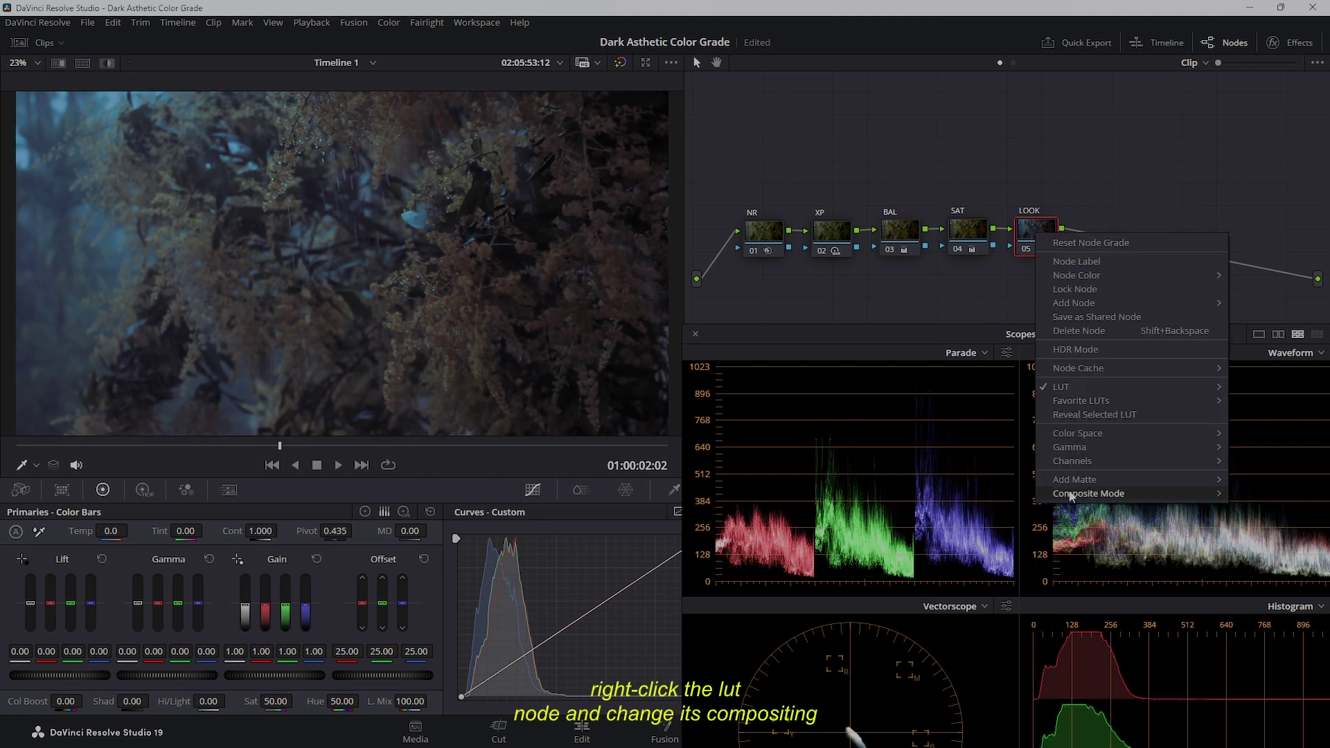
mouse_move(1081, 493)
click(975, 374)
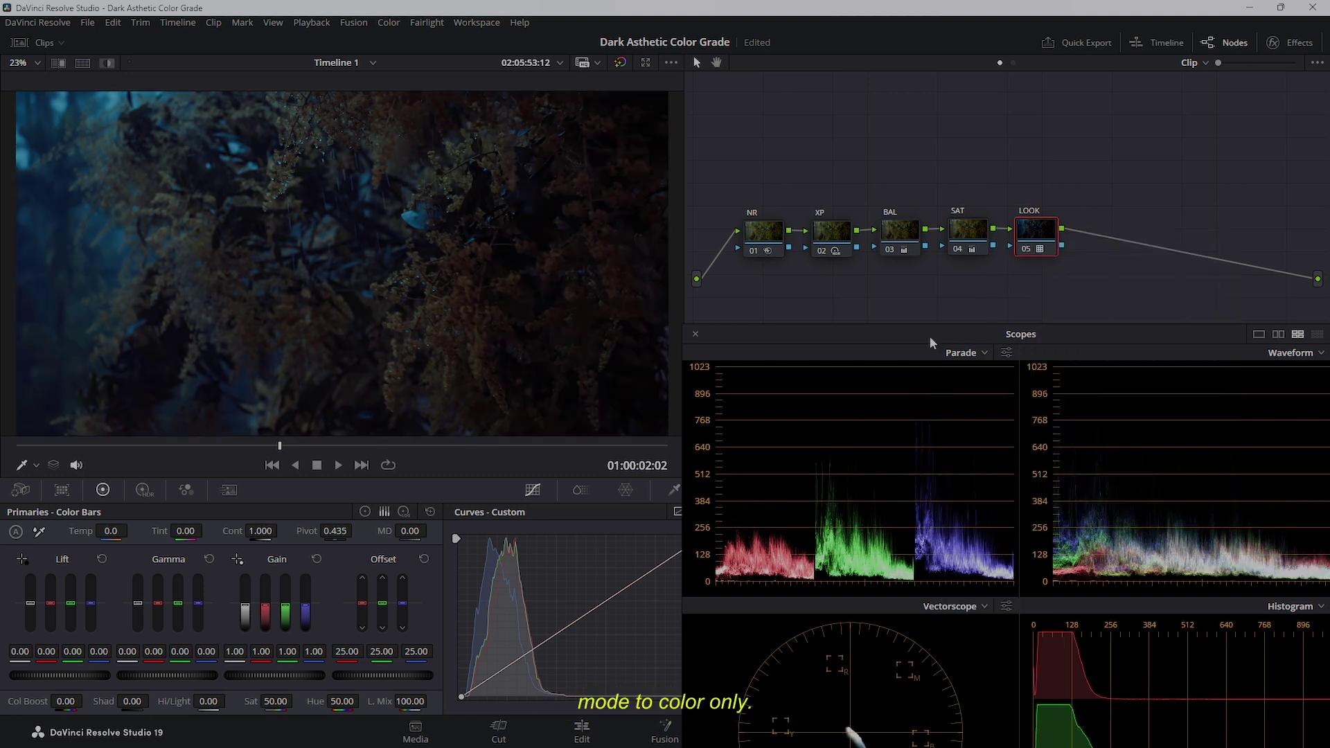
On the XP node, set the HDR exposures to -0.08 for Global, 0.38 for Shadow and 0.91 for Light
click(839, 235)
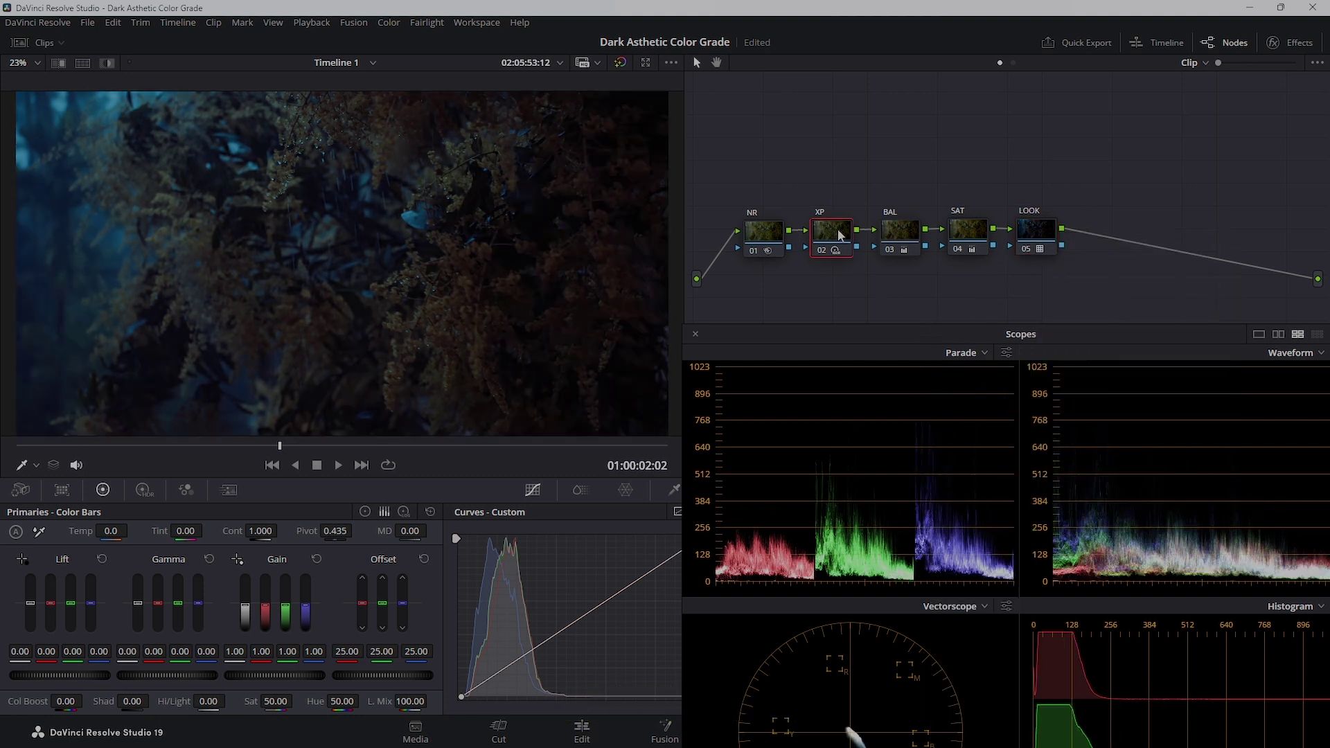
click(144, 489)
drag(356, 659, 392, 658)
drag(131, 656, 142, 656)
drag(255, 659, 281, 659)
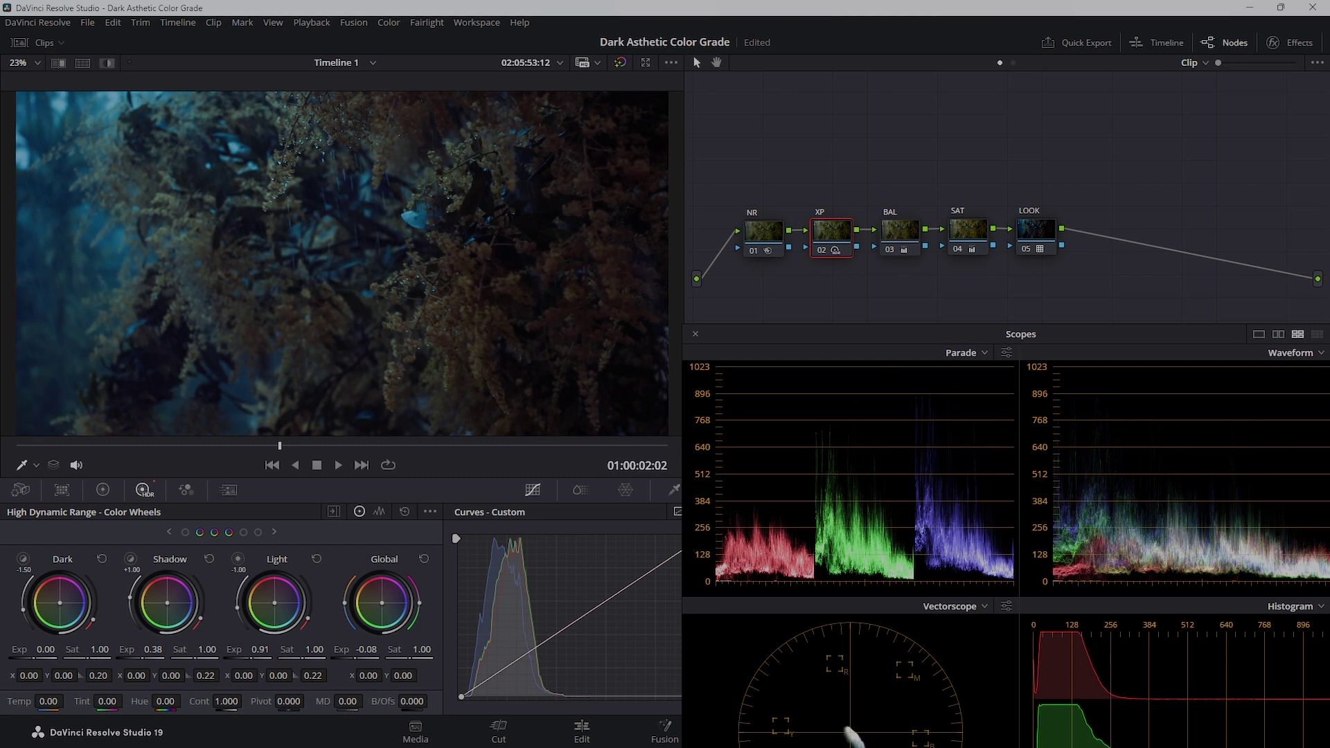
In the XP node's primaries, set the highlights to 13.00 and raise the shadows, moving the scopes window aside
click(104, 490)
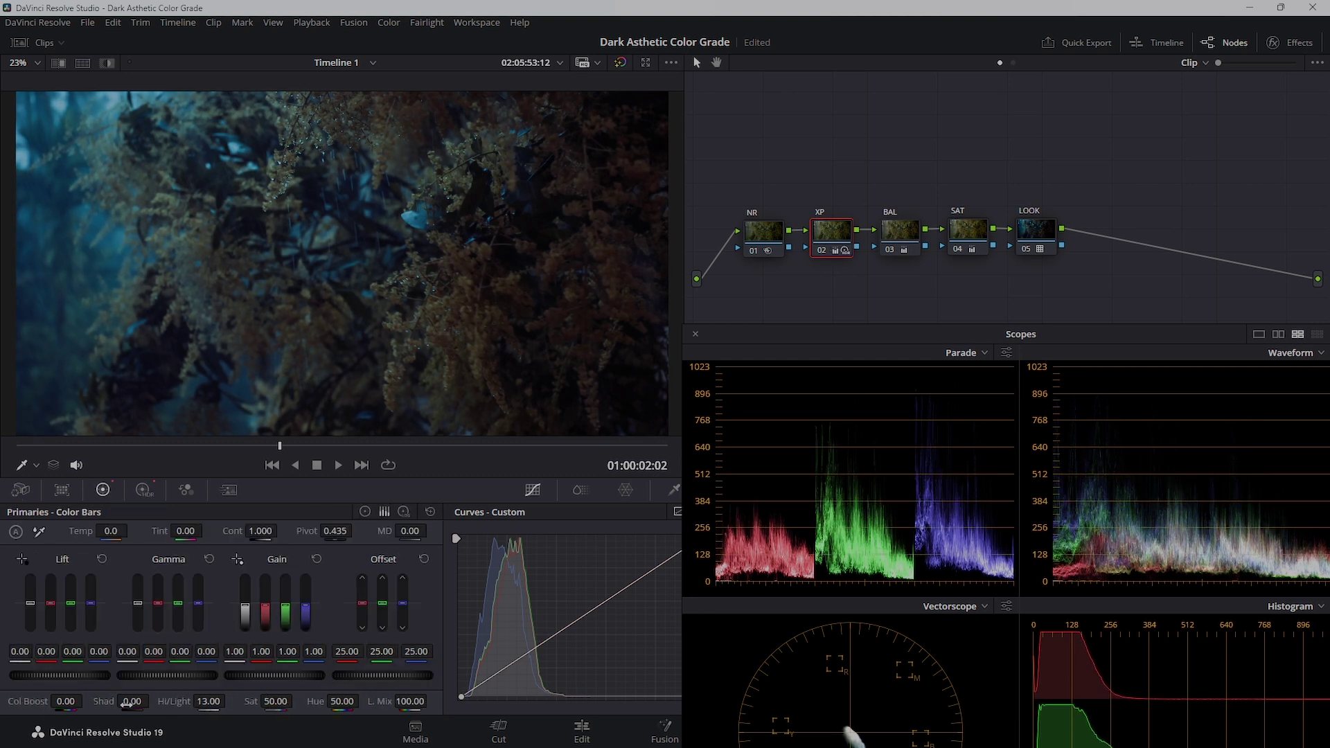
drag(207, 702, 225, 701)
drag(132, 701, 148, 702)
drag(877, 339, 845, 345)
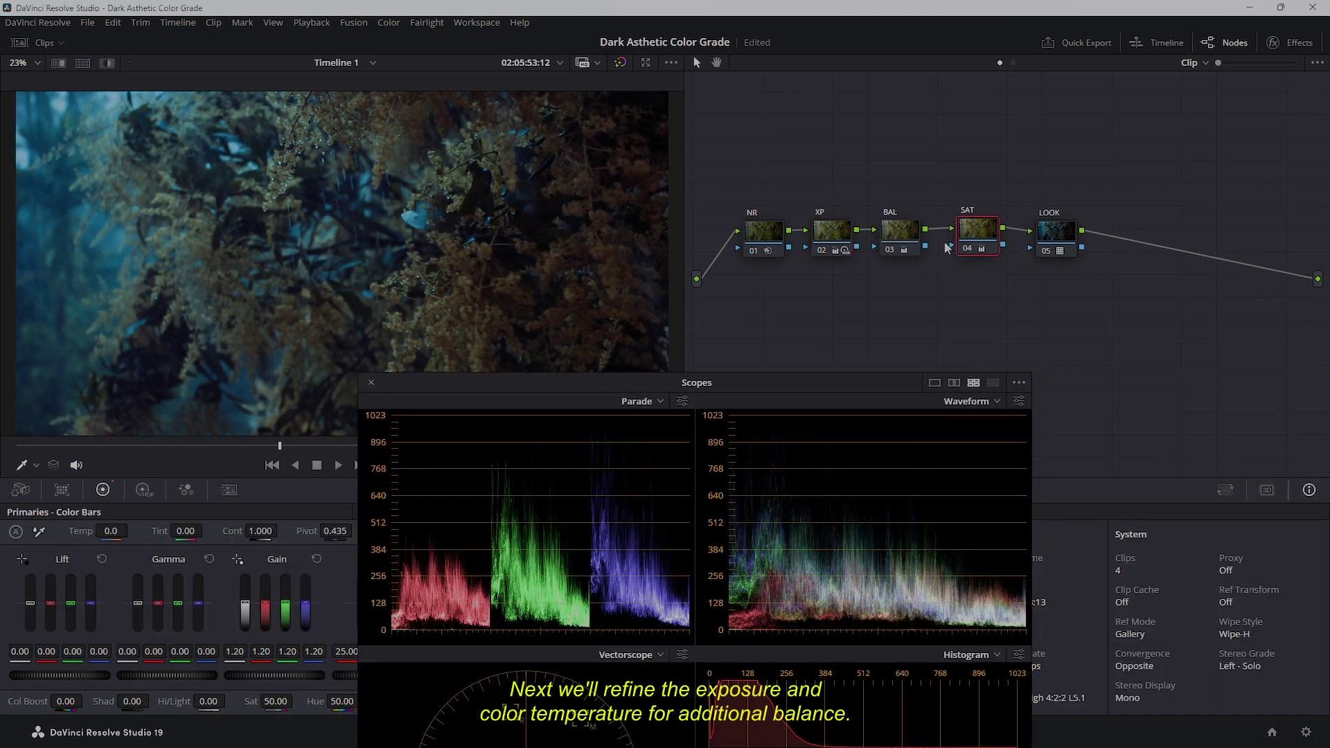
On the BAL node, set the primary temperature to 240.0 and the tint to 18.50
drag(756, 391, 840, 400)
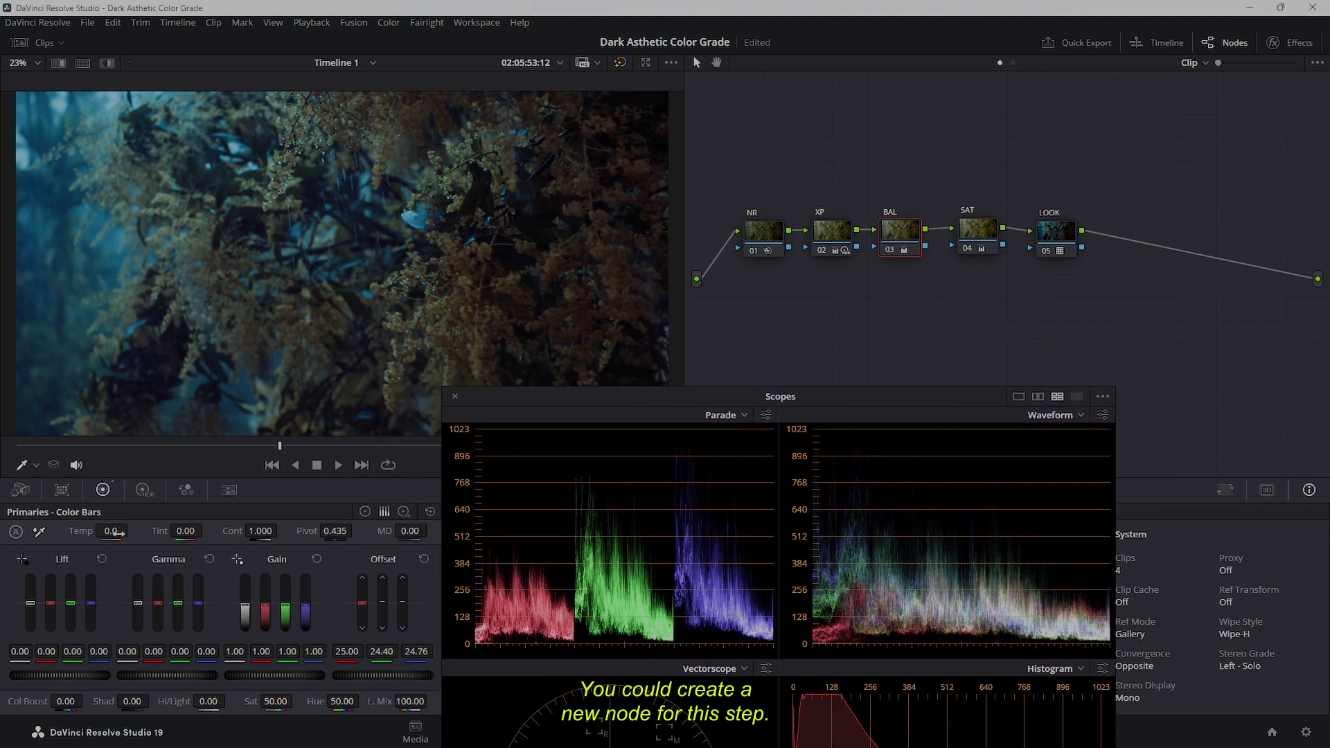
drag(111, 530, 206, 530)
drag(111, 530, 182, 532)
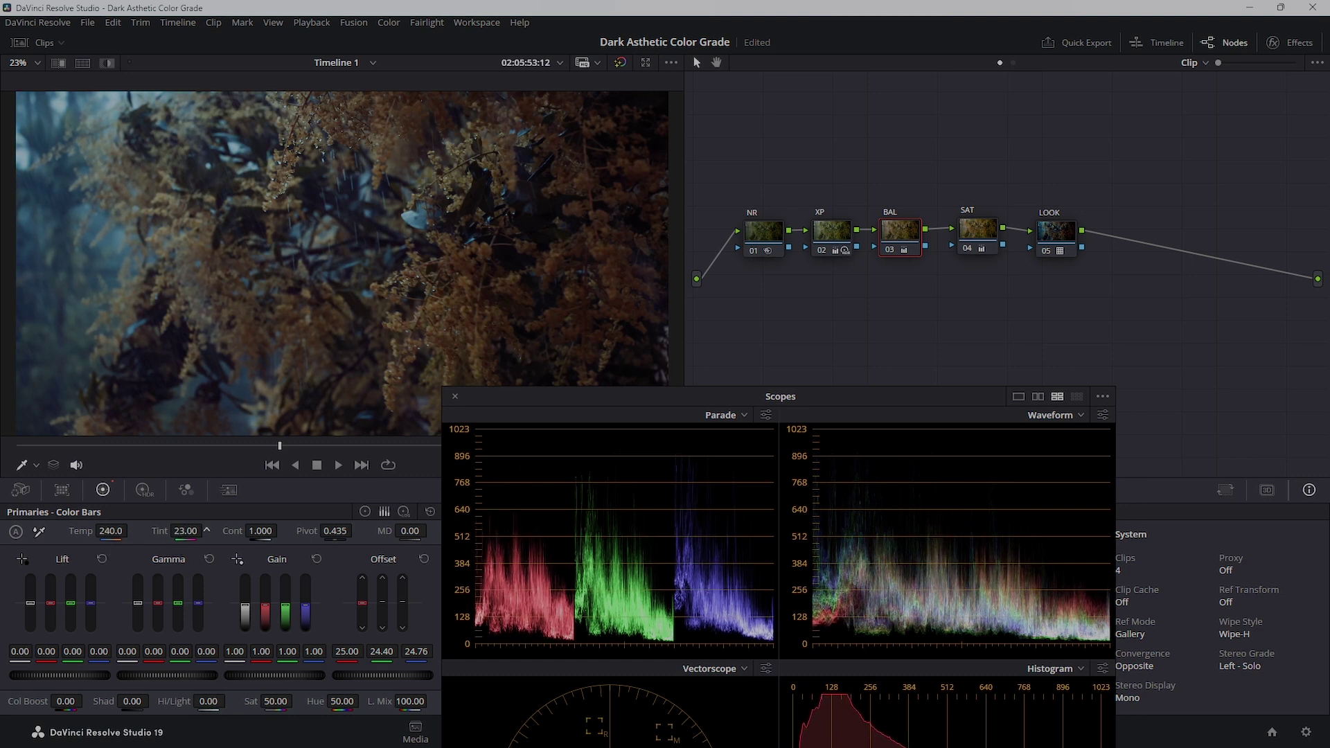
Move the scopes window clear, add a serial node after LOOK and label it SPLIT TONE
drag(625, 396, 521, 399)
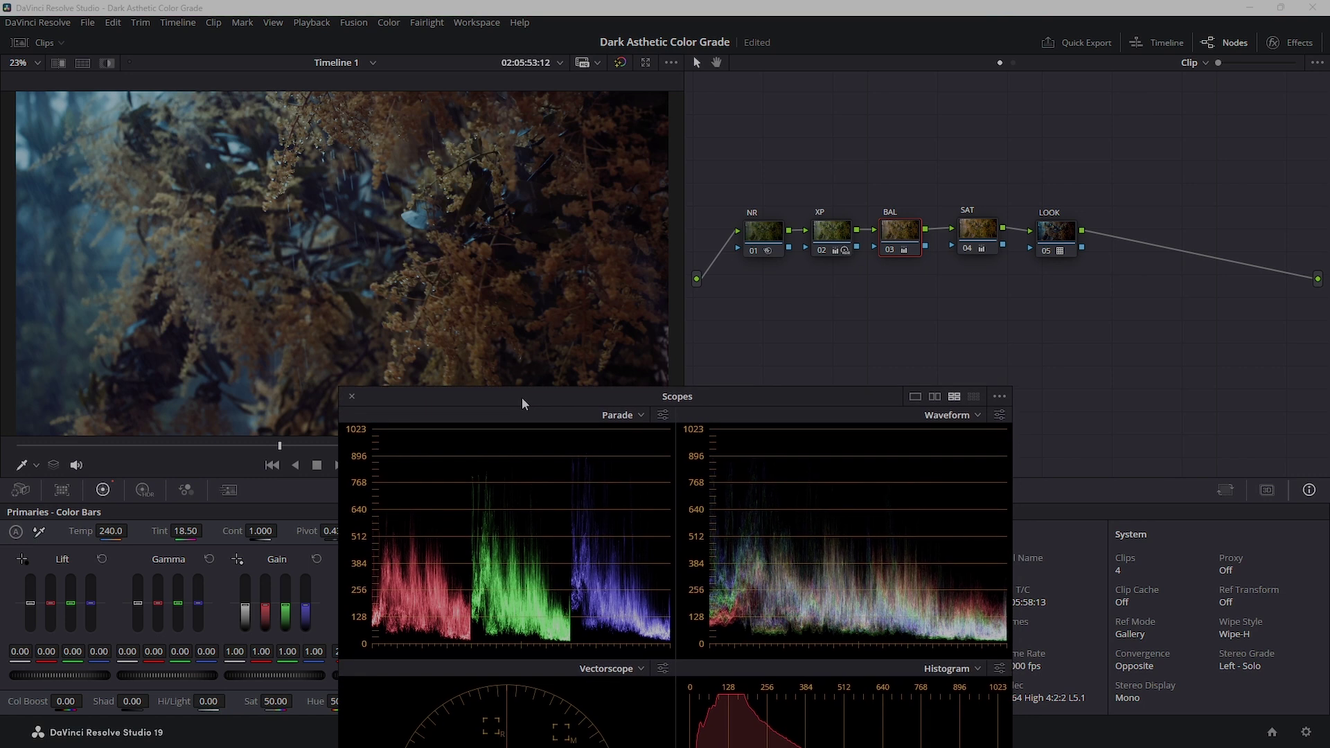
click(1054, 234)
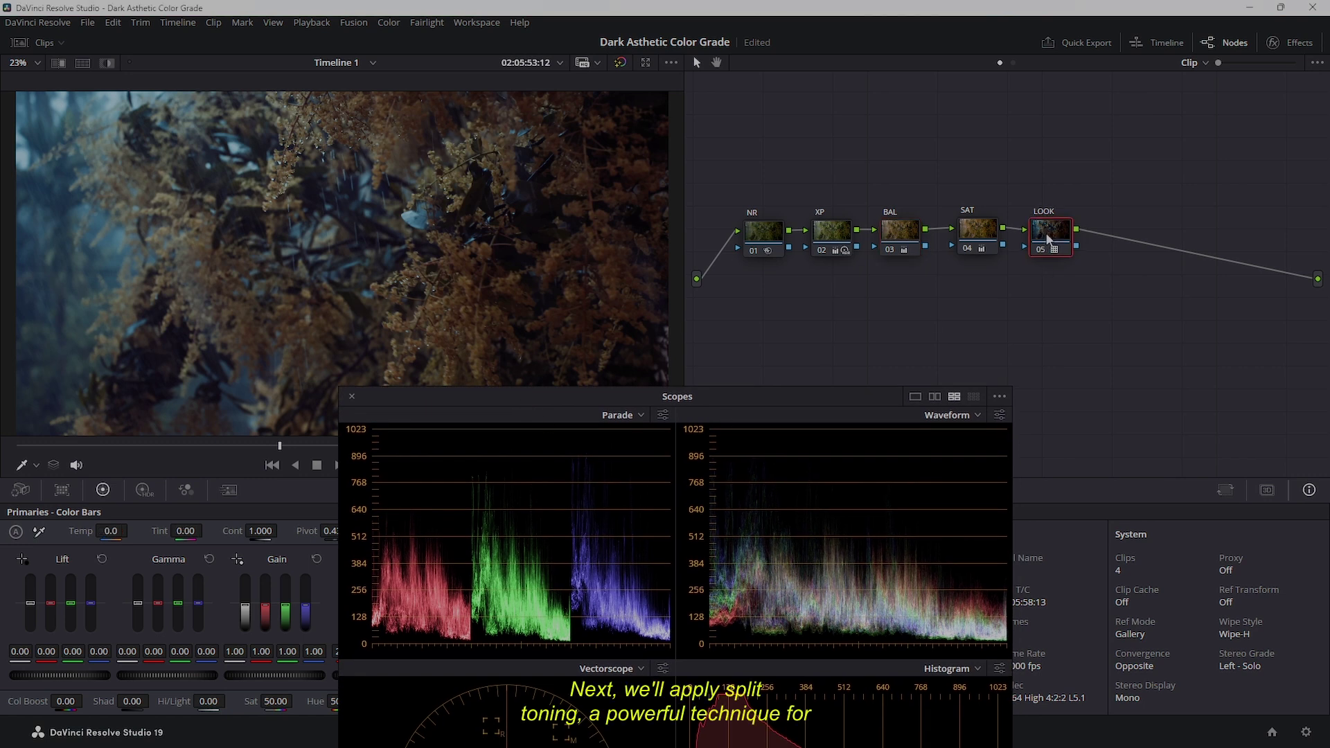
key(alt+s)
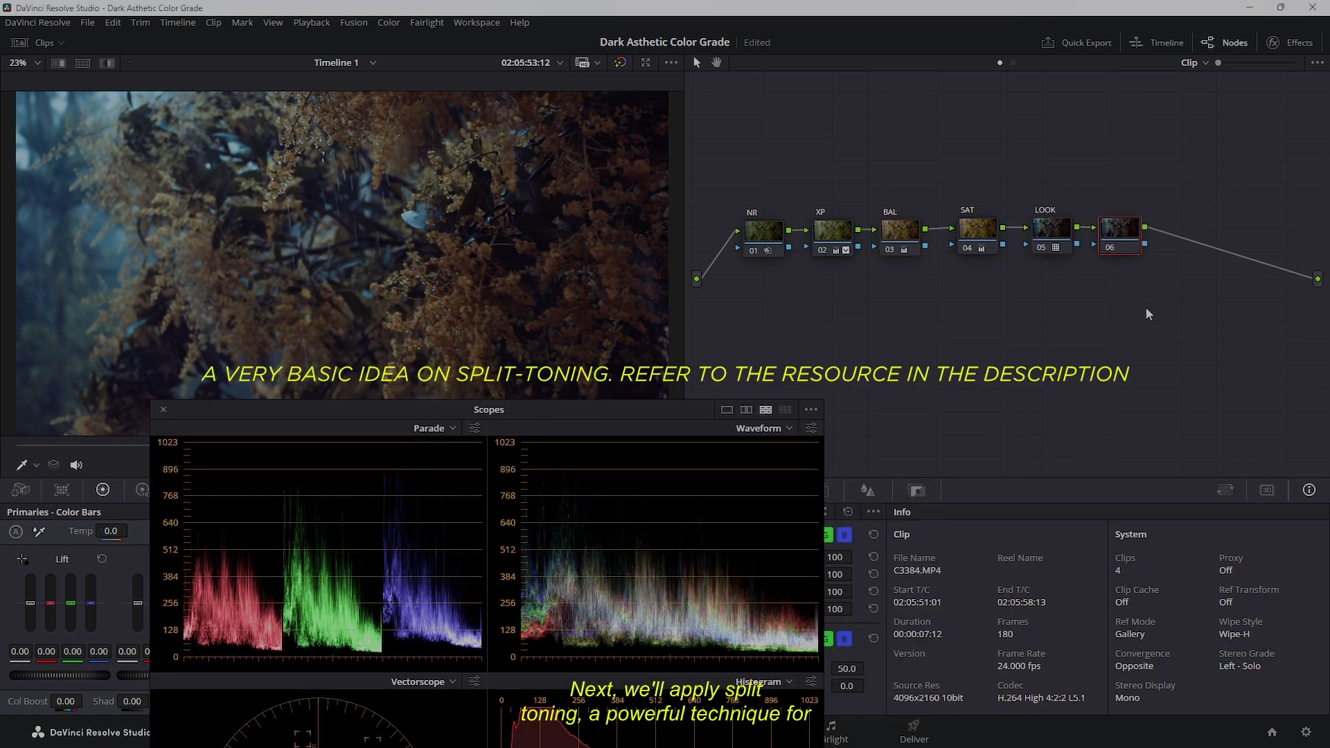
right_click(1111, 237)
click(1147, 260)
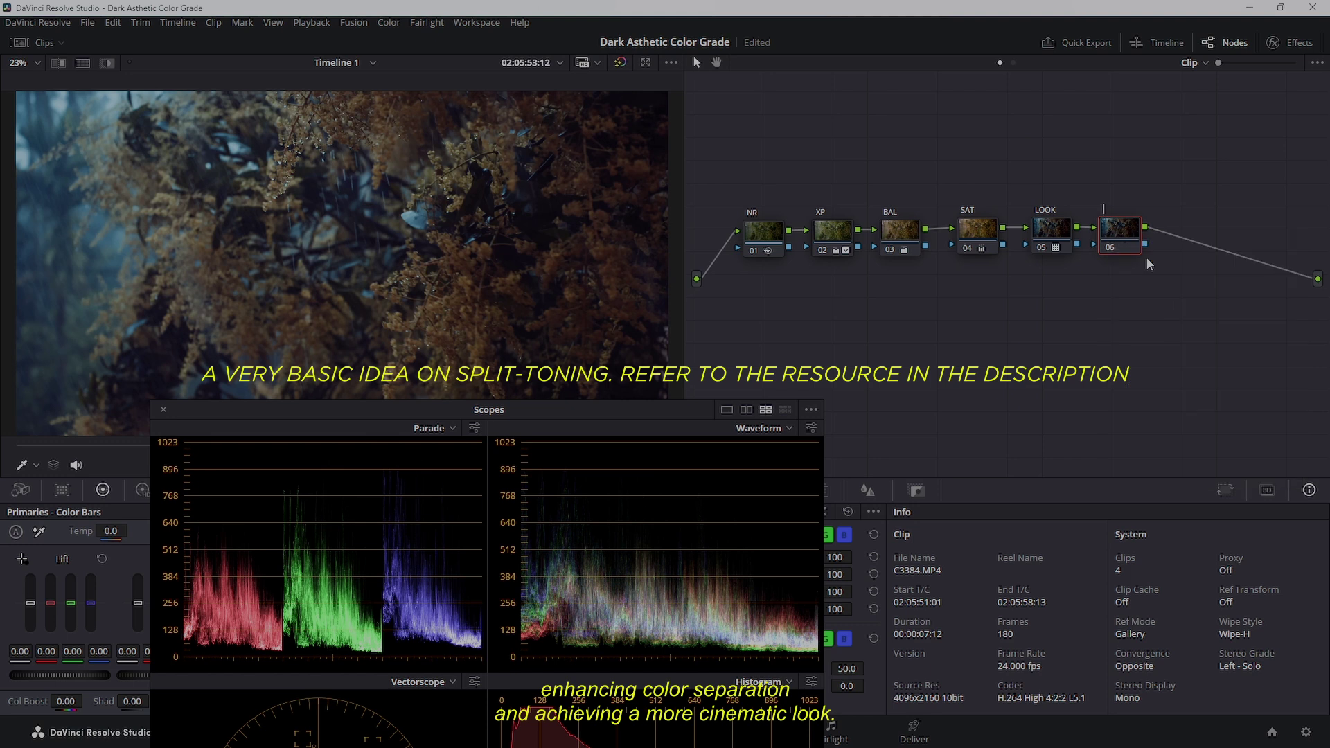
text(SPLIT TONE)
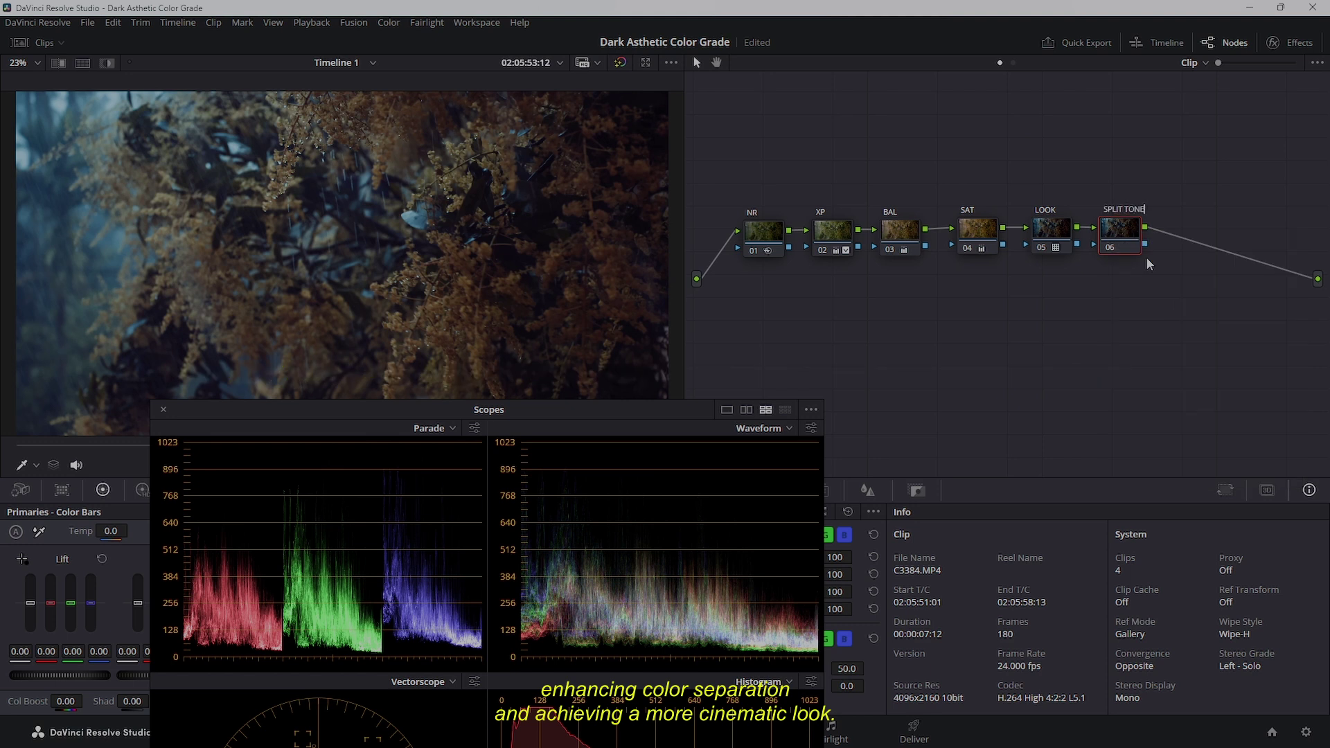
key(Return)
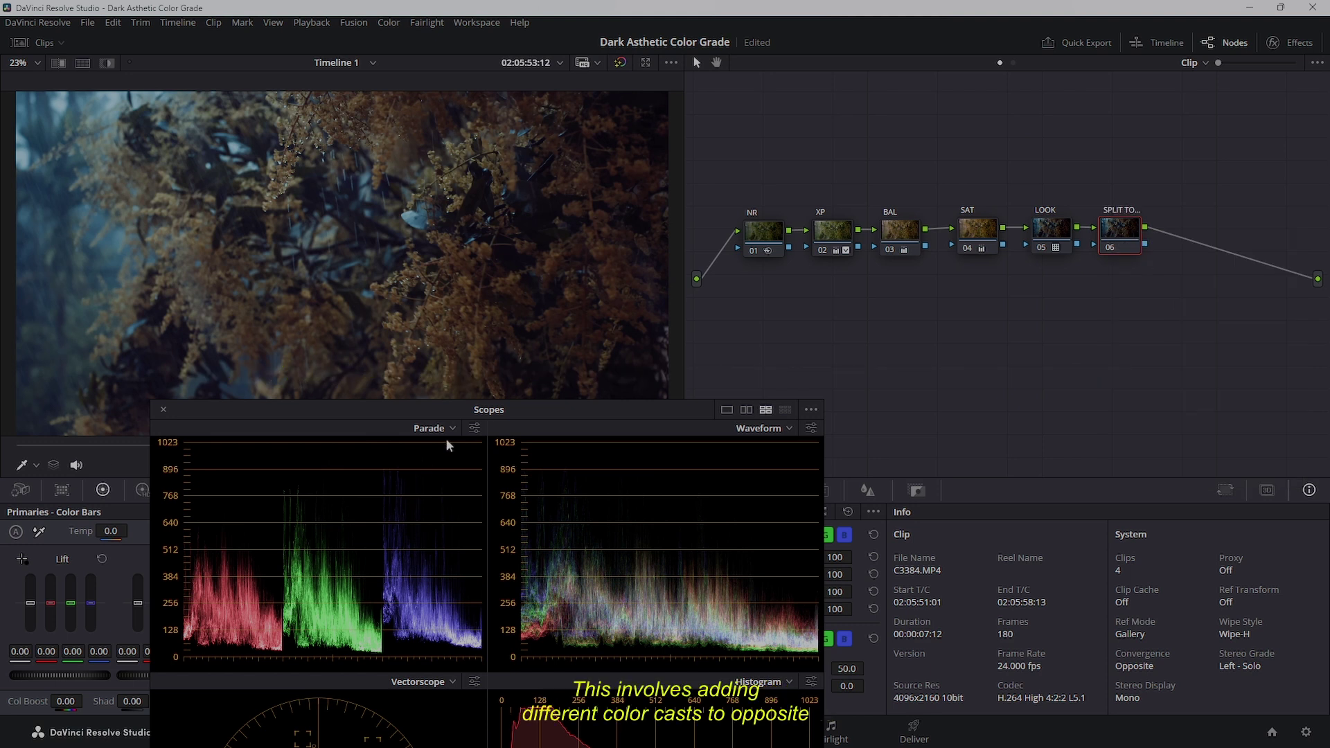
Move the scopes window clear, unlink the SPLIT TONE node's custom curves and add a midpoint to the luma curve
drag(503, 412, 1329, 693)
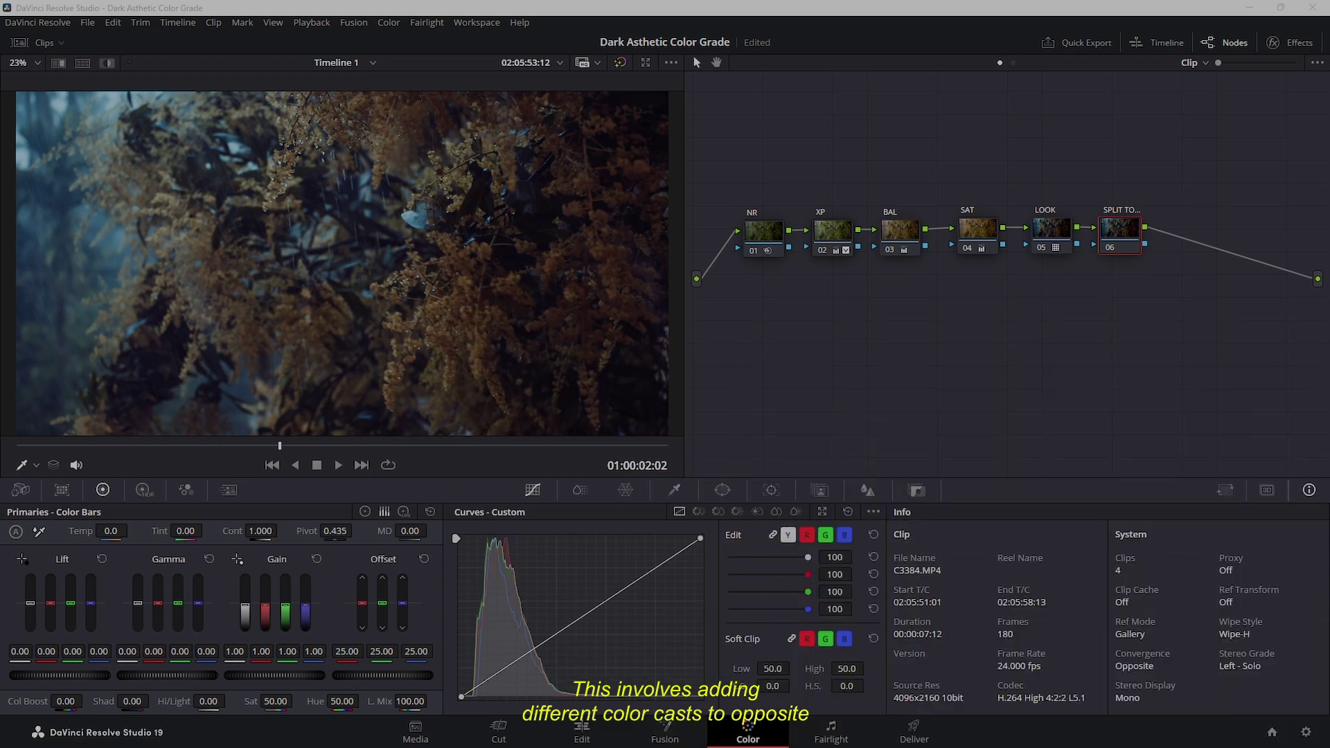
click(774, 537)
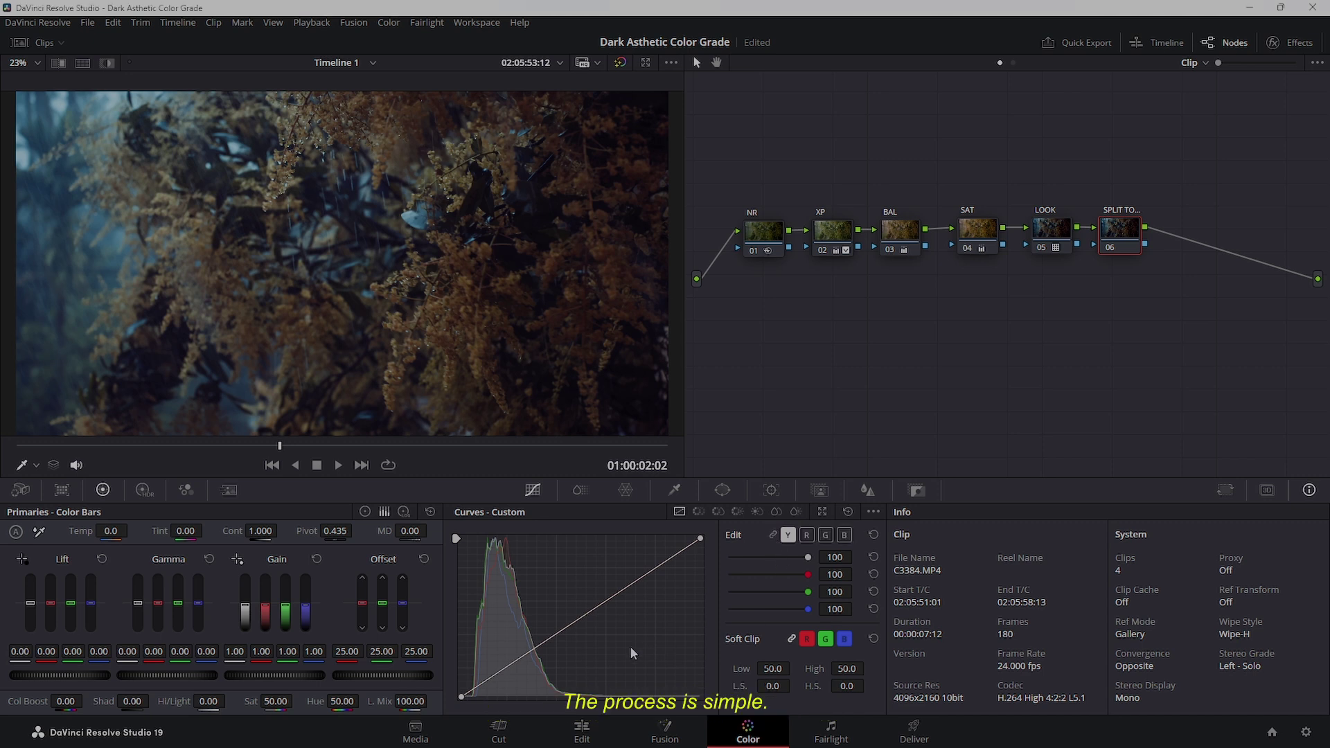
click(814, 539)
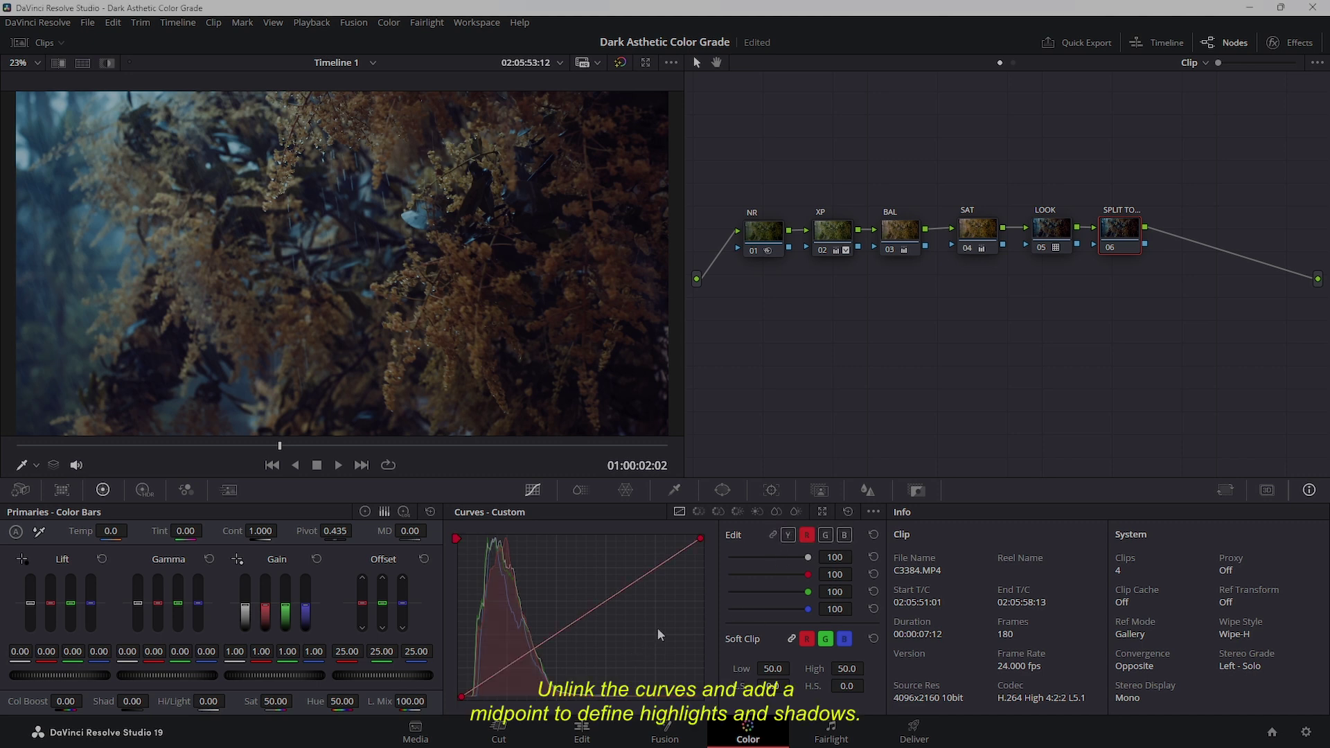
click(788, 536)
click(577, 619)
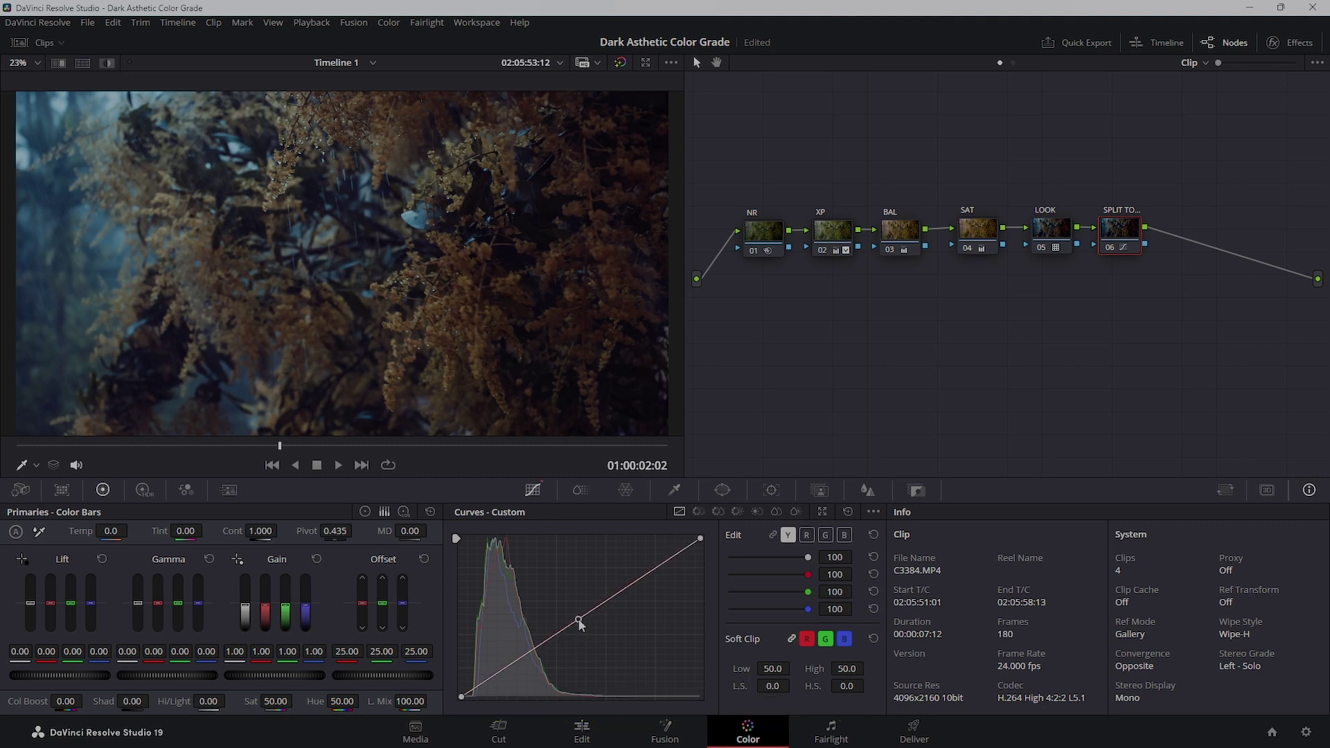
Shape the SPLIT TONE node's red curve with control points that raise red in the highlights and lower it in the shadows
click(807, 536)
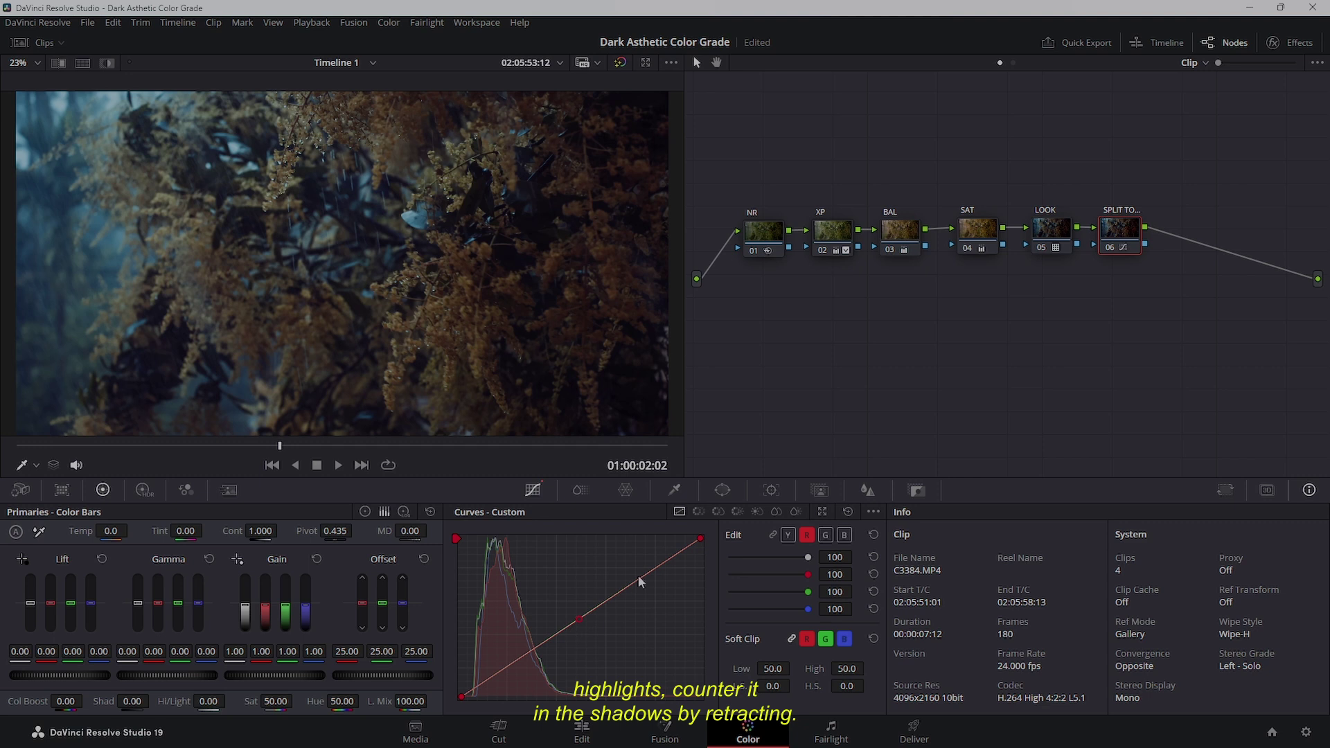
drag(651, 571, 653, 572)
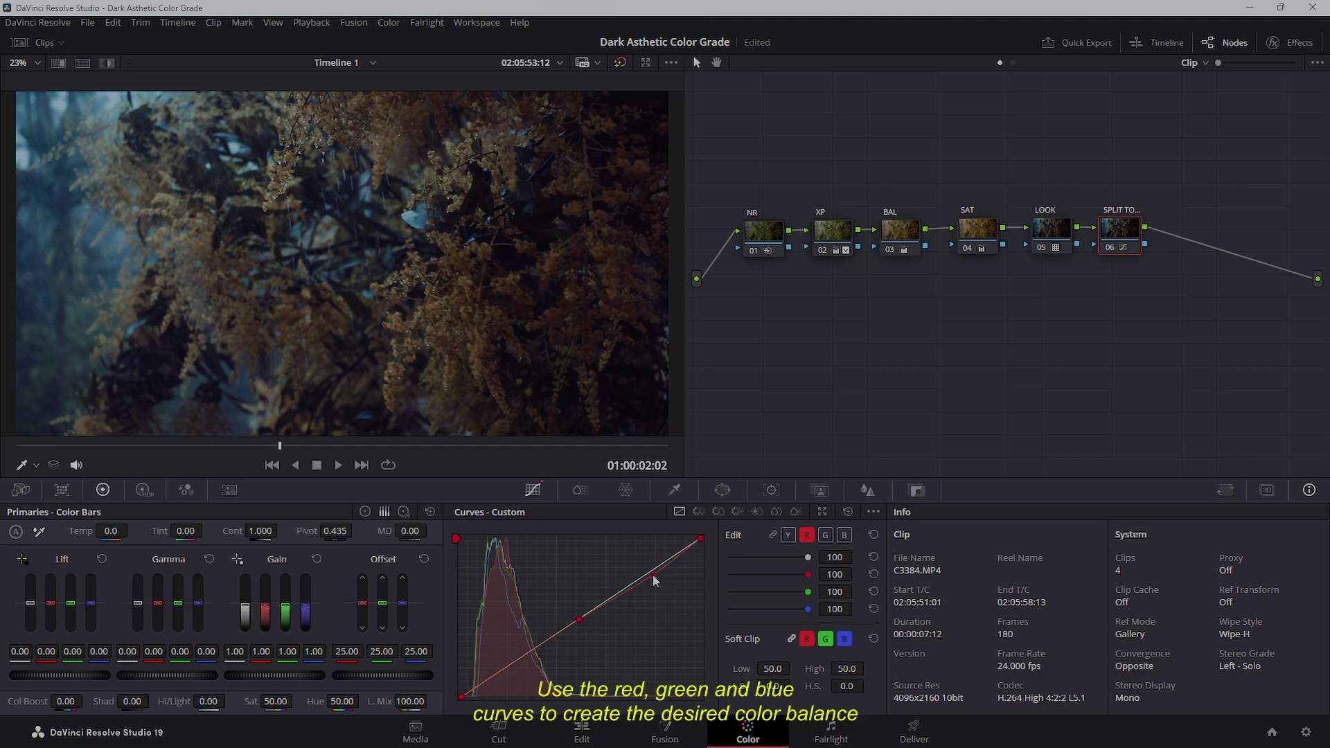
drag(503, 675, 503, 671)
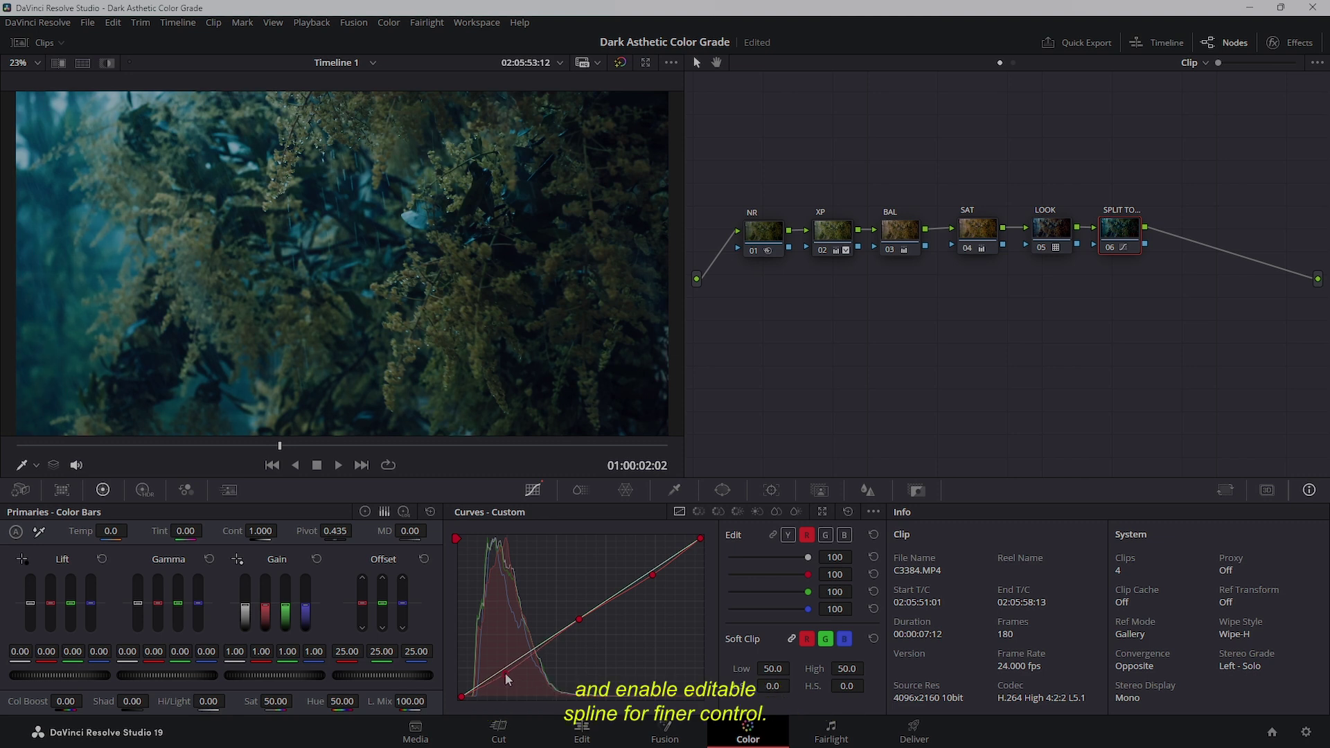
drag(654, 576, 647, 571)
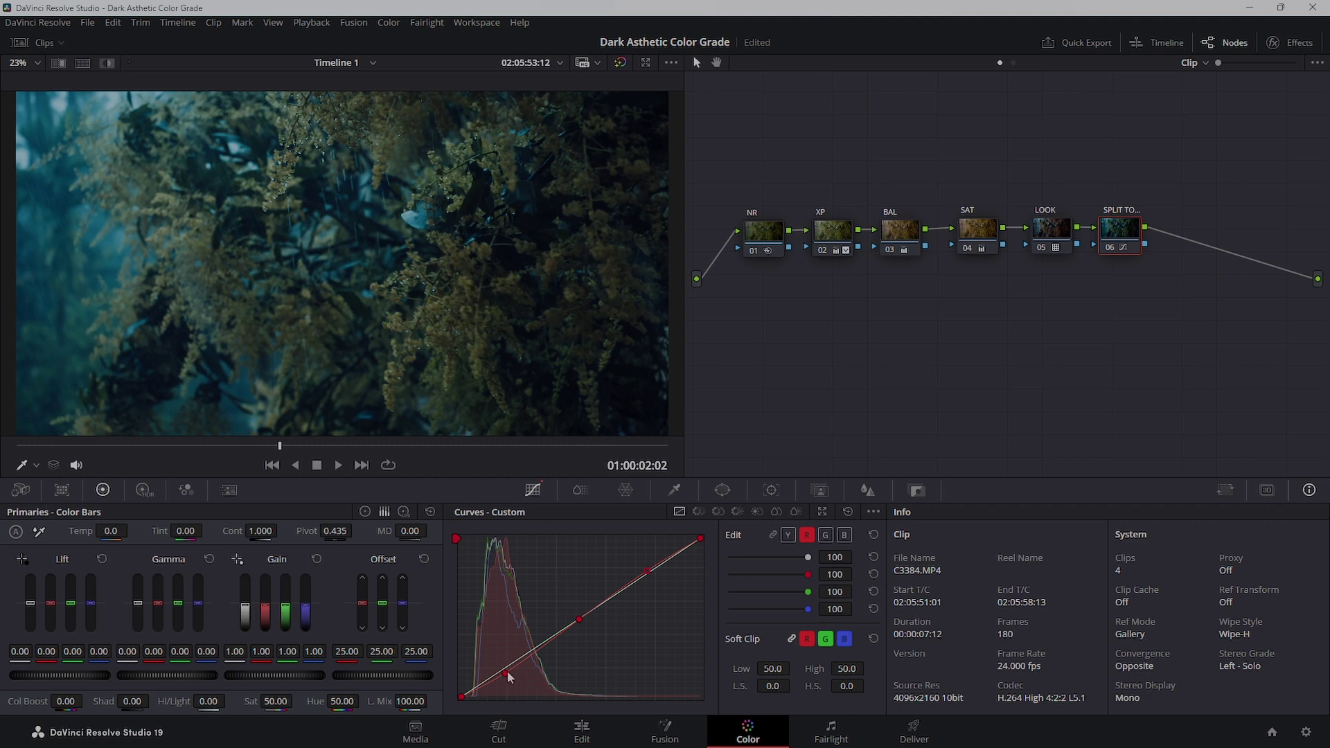
drag(506, 675, 507, 672)
drag(646, 573, 648, 570)
Shape the green curve with one control point slightly raised in the highlights and another slightly lowered in the shadows
click(824, 534)
drag(644, 576, 647, 570)
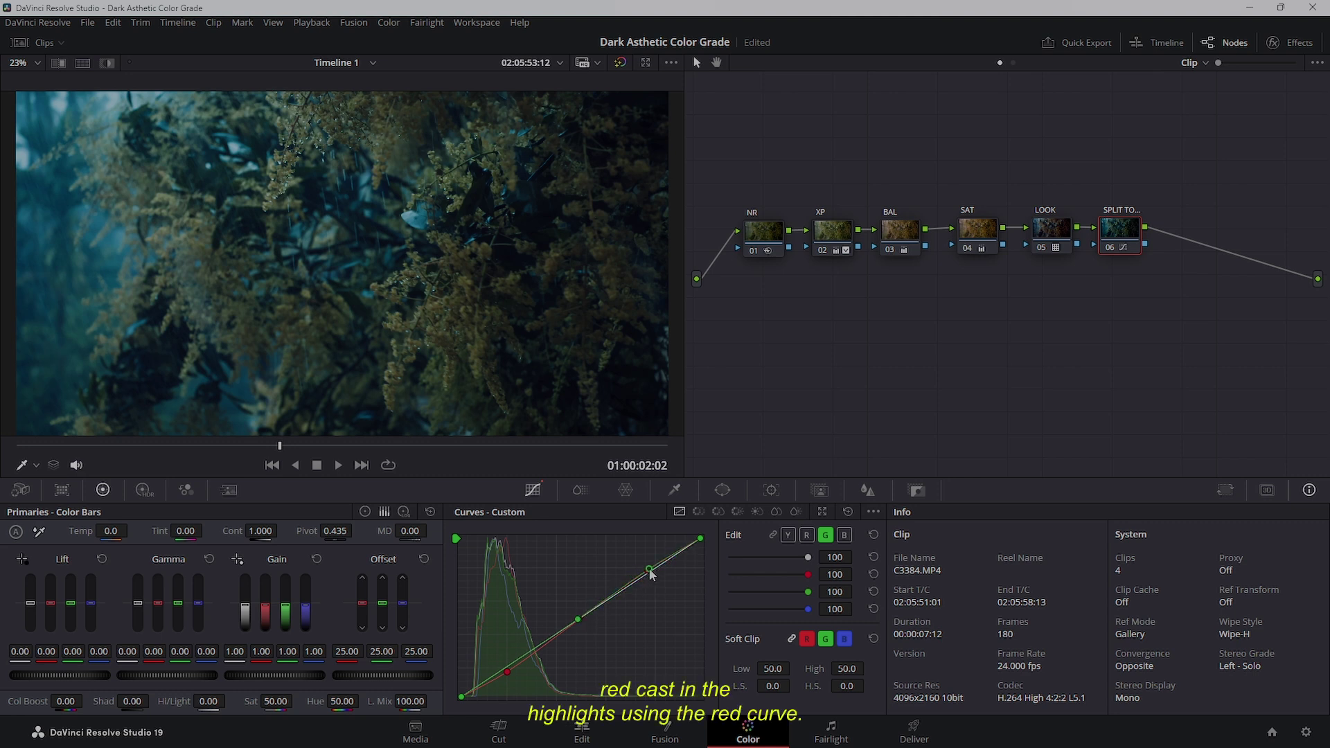
drag(506, 672, 509, 669)
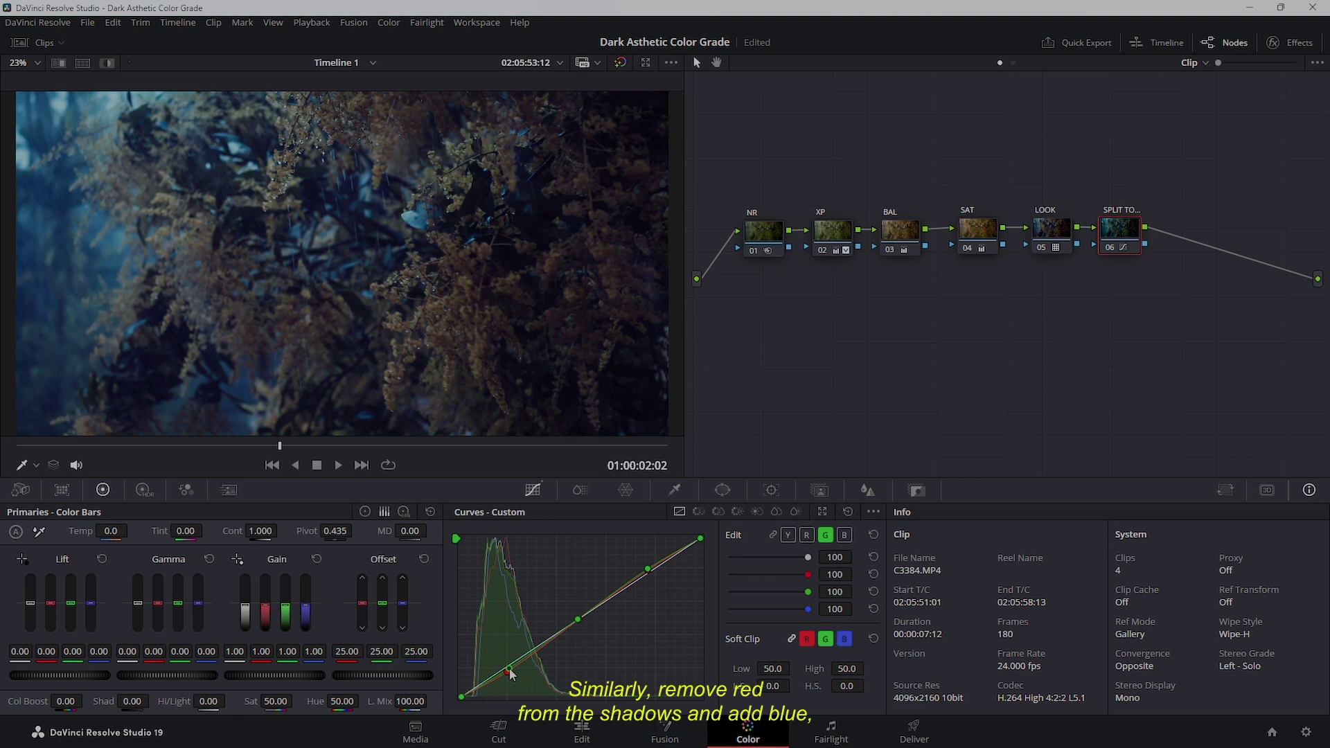
drag(510, 670, 506, 673)
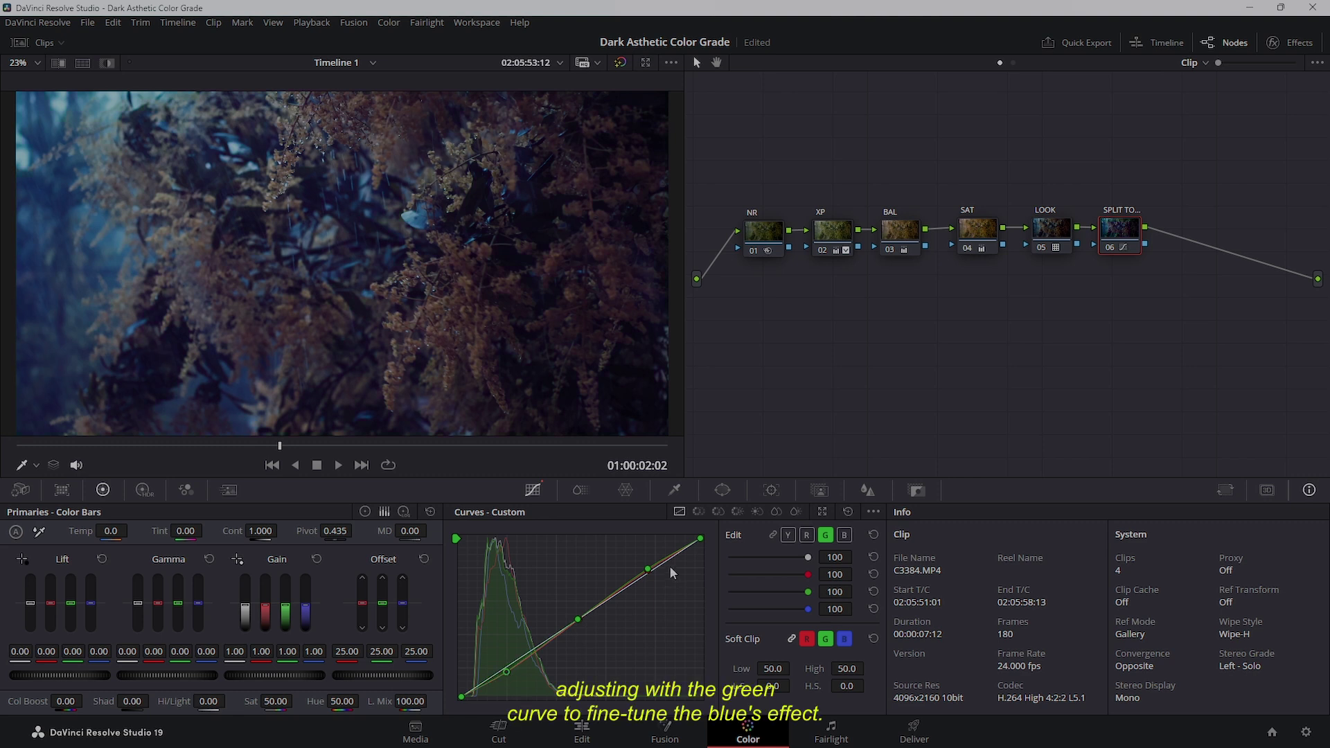
On the blue curve, place a midpoint plus highlight and shadow points to balance the blue cast
click(844, 536)
drag(604, 599, 578, 619)
drag(662, 572, 650, 571)
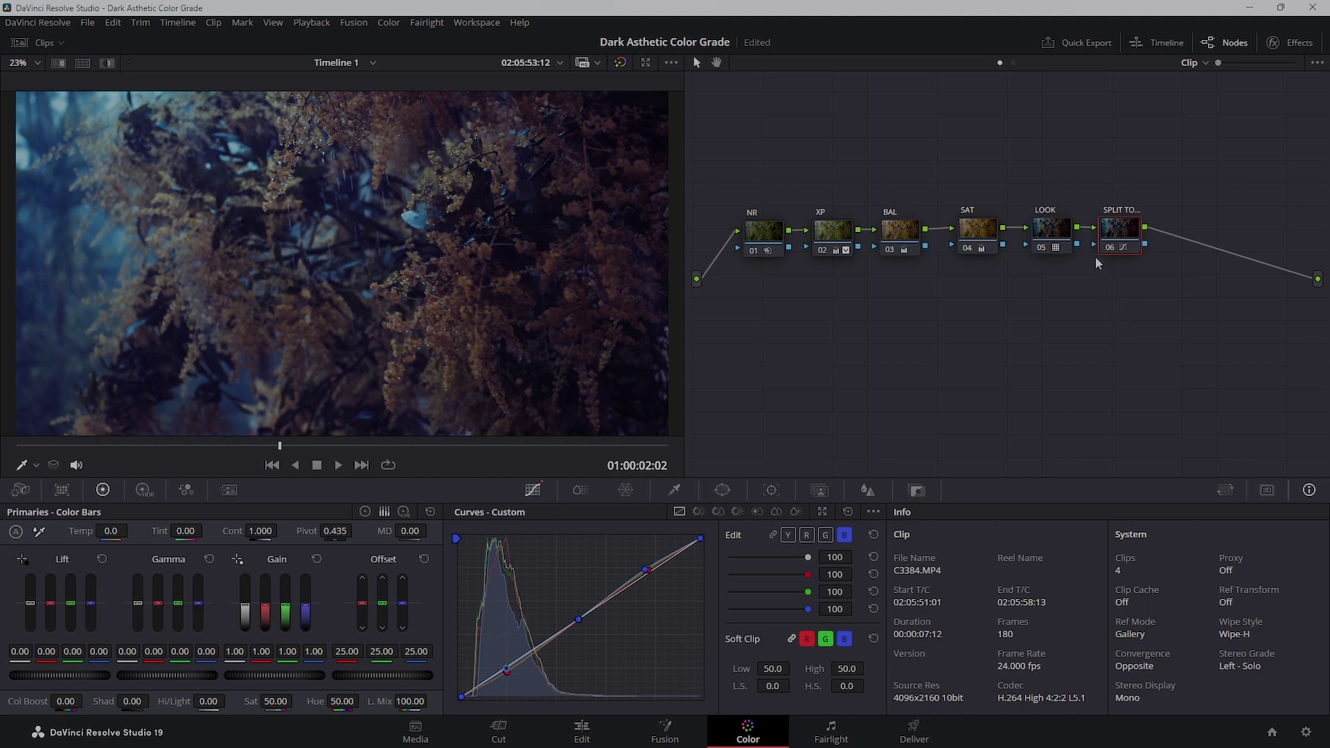
Compare the image with the SPLIT TONE node disabled and enabled
click(1111, 248)
click(1111, 248)
click(1113, 248)
click(1111, 248)
Open the scopes, switch the Parade scope to Vectorscope and check the color separation with the SPLIT TONE node off and on
key(ctrl+shift+w)
drag(788, 263, 969, 321)
click(886, 339)
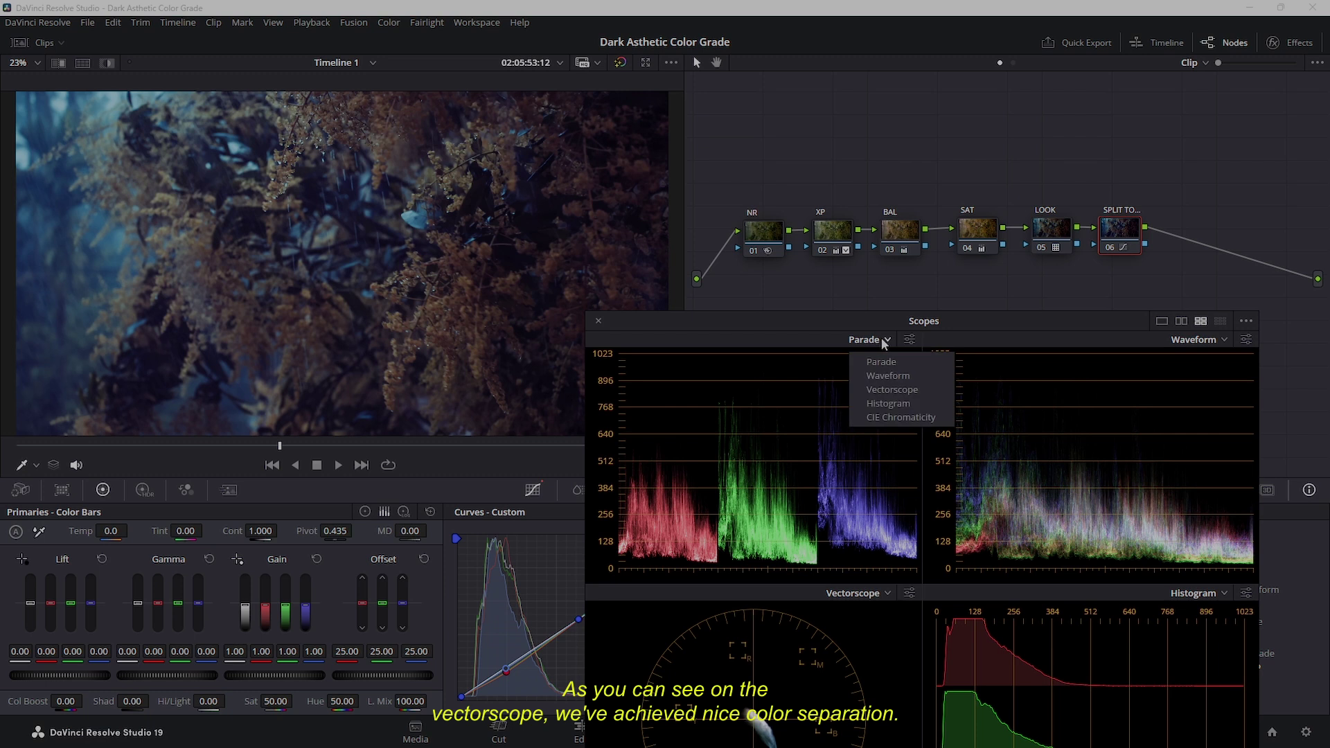
click(883, 389)
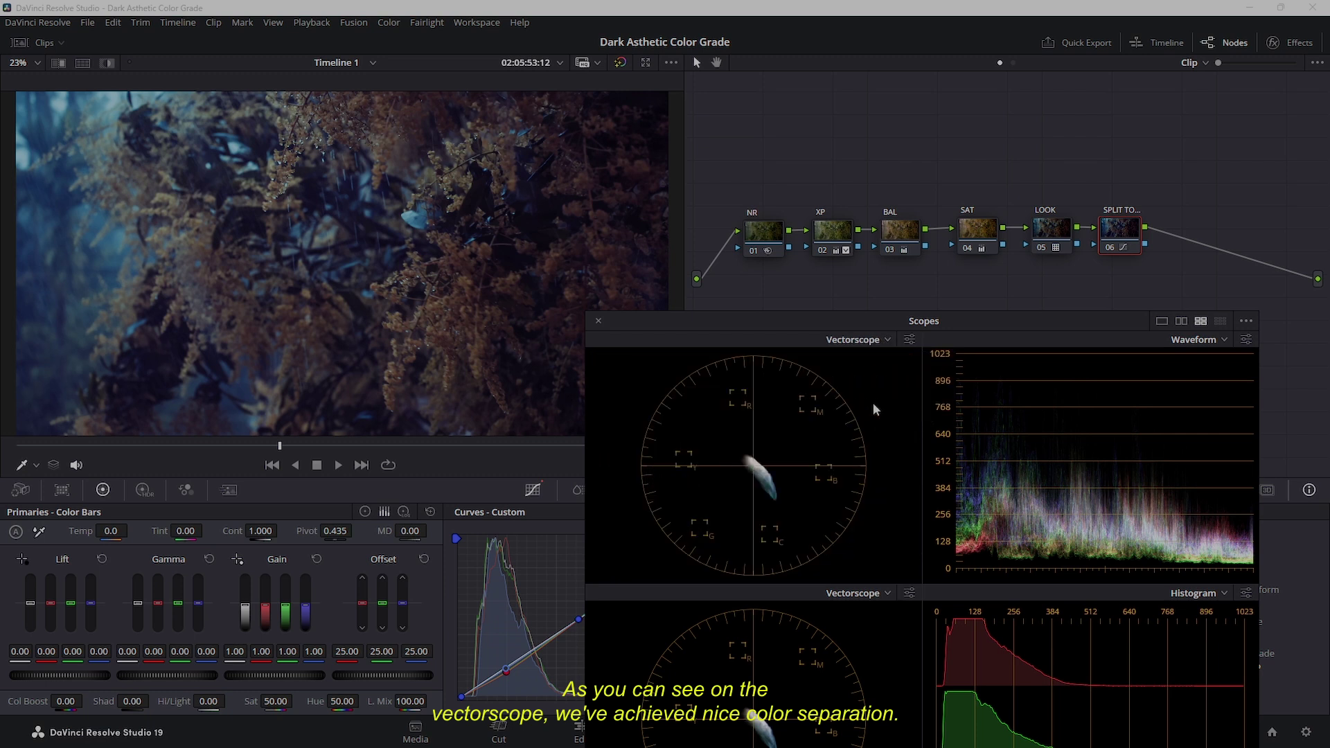
click(1108, 249)
click(1109, 249)
click(1109, 249)
click(1109, 249)
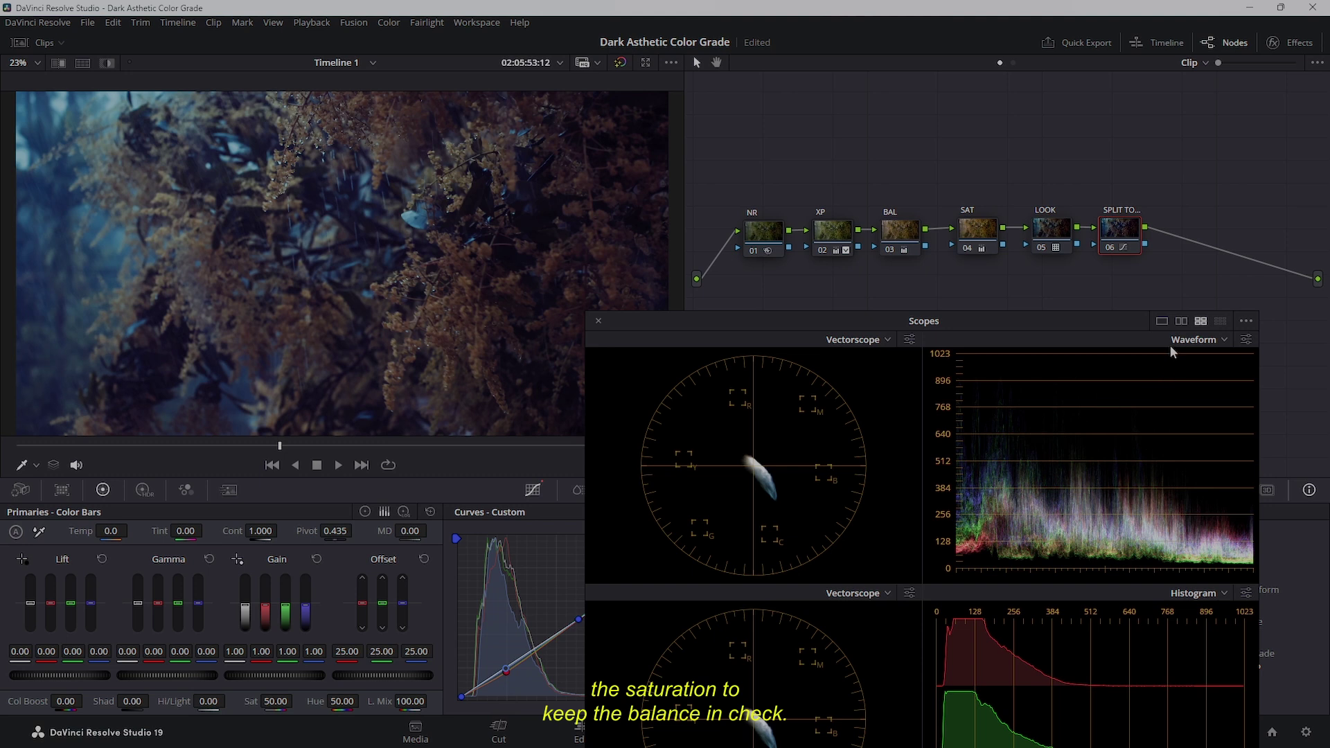
Close the scopes and fine-tune the shadow point of the SPLIT TONE node's blue curve
key(ctrl+shift+w)
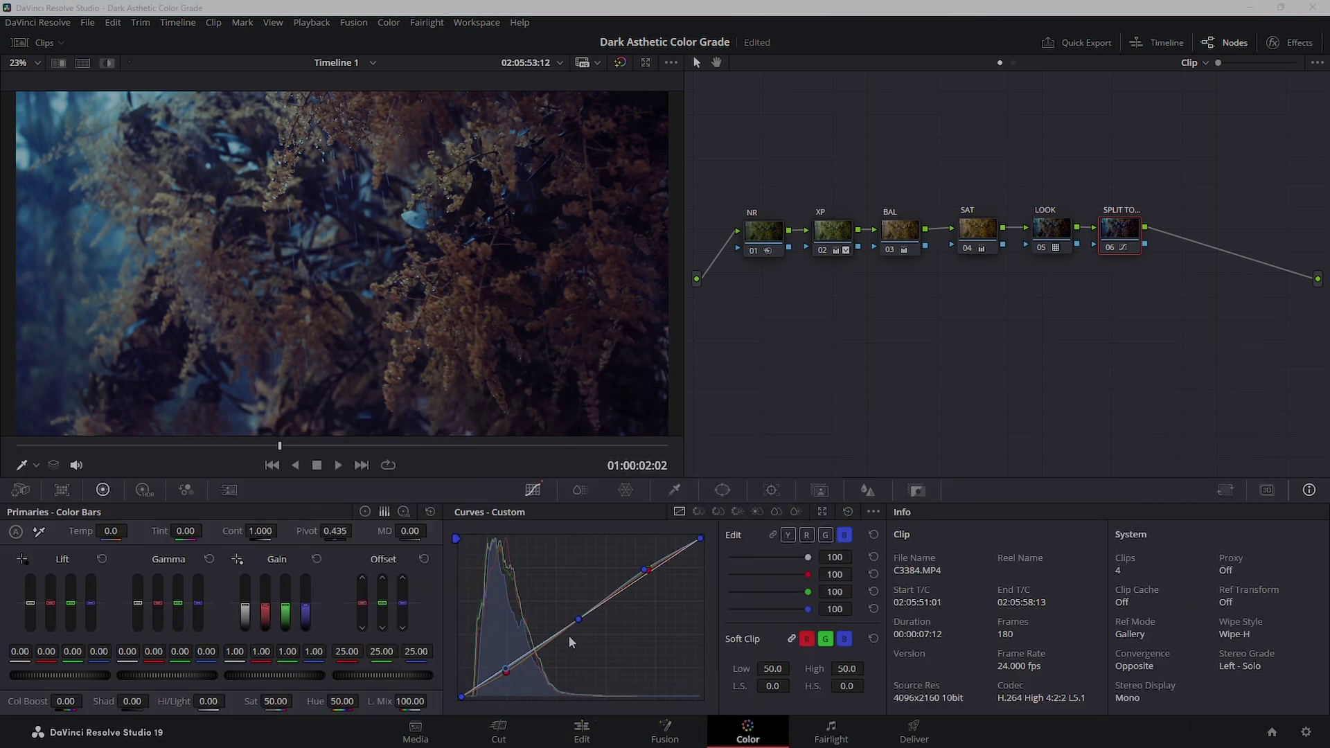
drag(504, 673, 509, 679)
click(507, 675)
Add a serial node after SPLIT TONE and label it VIG
drag(1133, 228, 1136, 231)
key(alt+s)
right_click(1191, 246)
click(1192, 267)
text(VIG)
Apply the Vignette effect to the VIG node in Advanced mode with size 0.920, softness 0.927 and transparency 0.743
click(1290, 42)
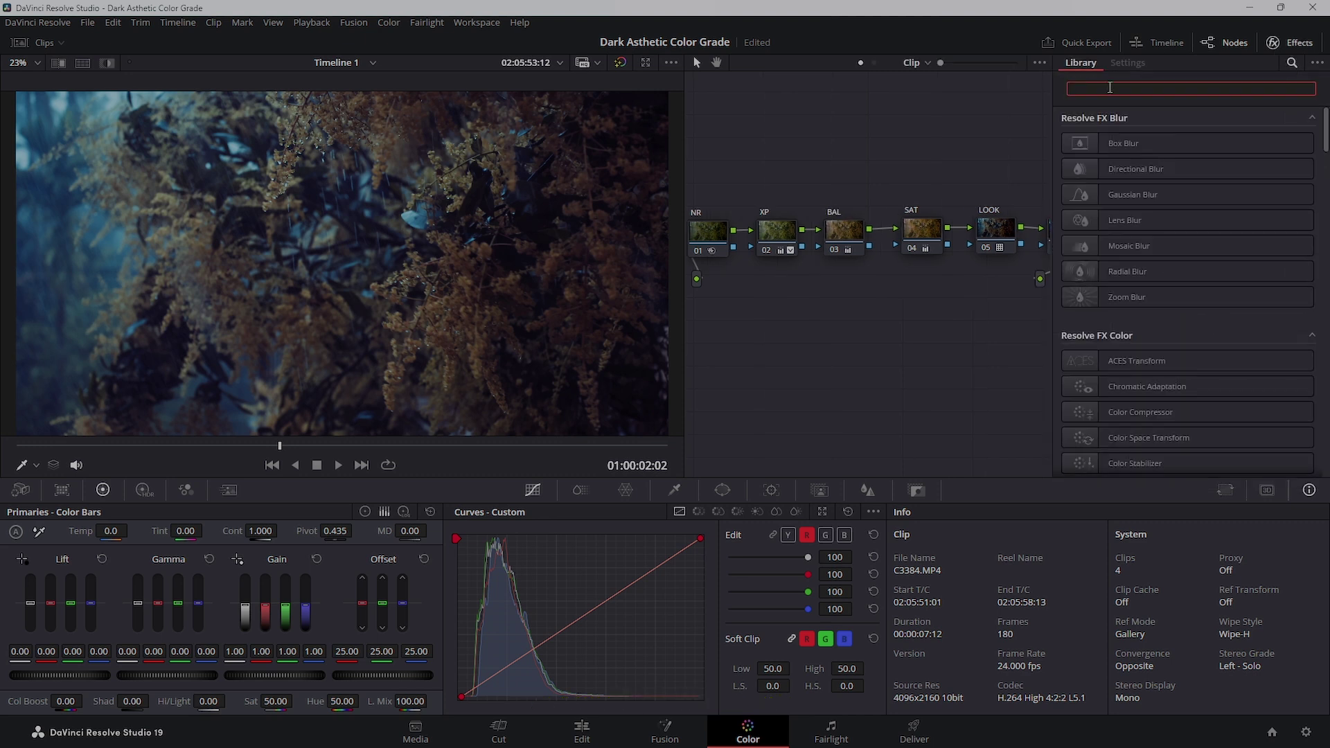
text(VIG)
drag(1122, 143, 1046, 235)
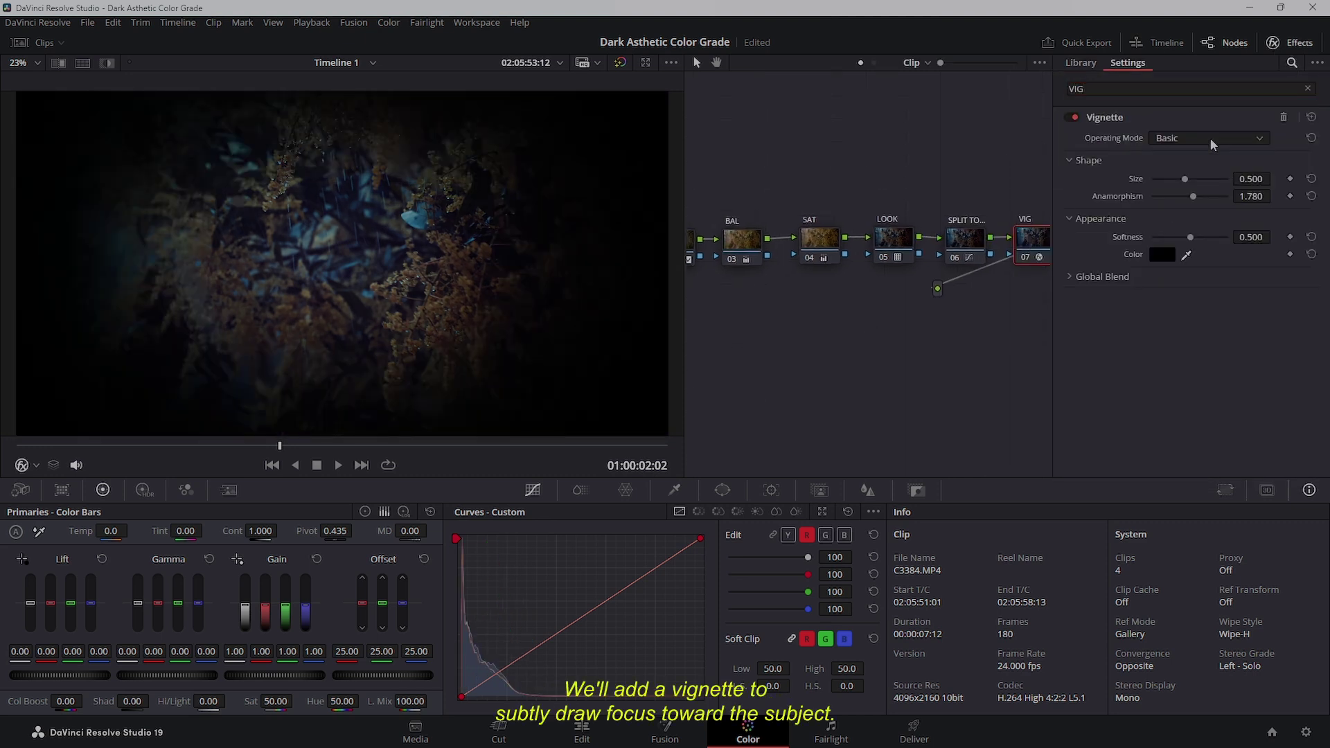
drag(1189, 289, 1211, 306)
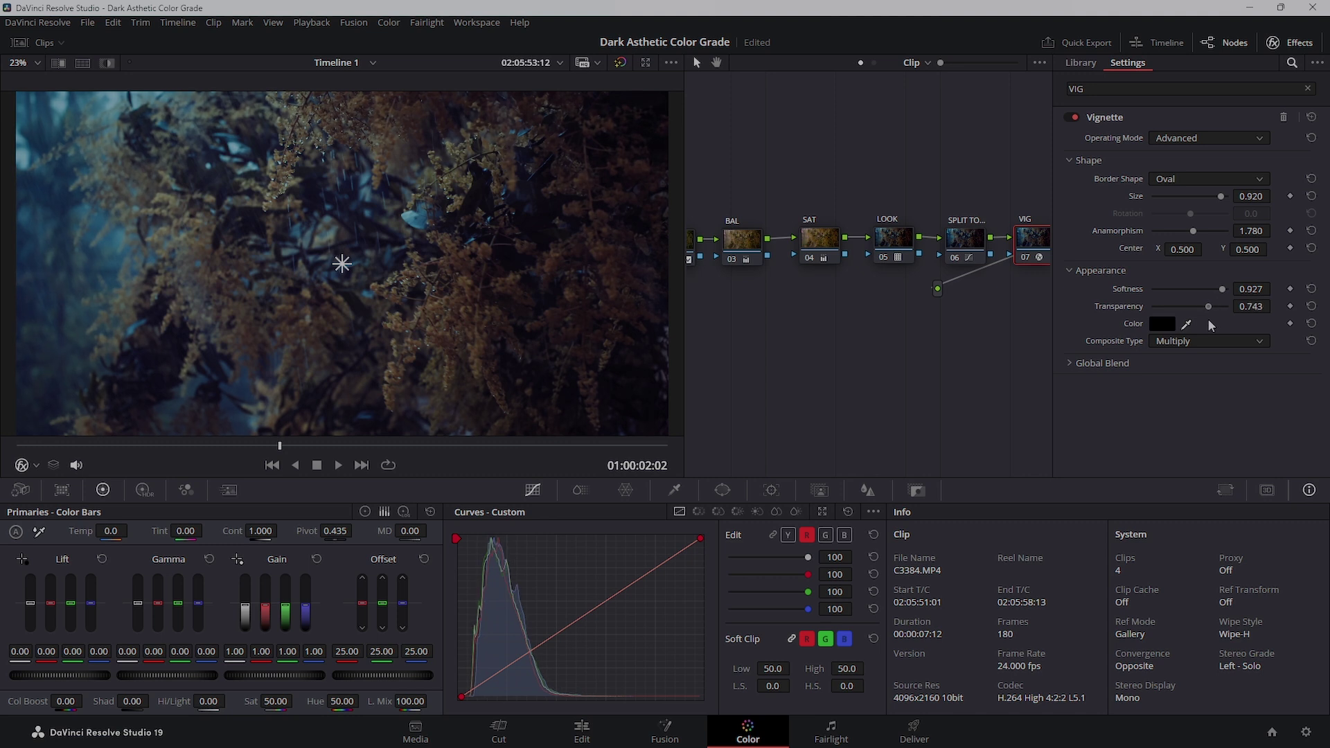
click(1290, 43)
Add a serial node before VIG, labeled MASK, with a gradient window rotated to about -51.72, and highlight its selection
key(shift+s)
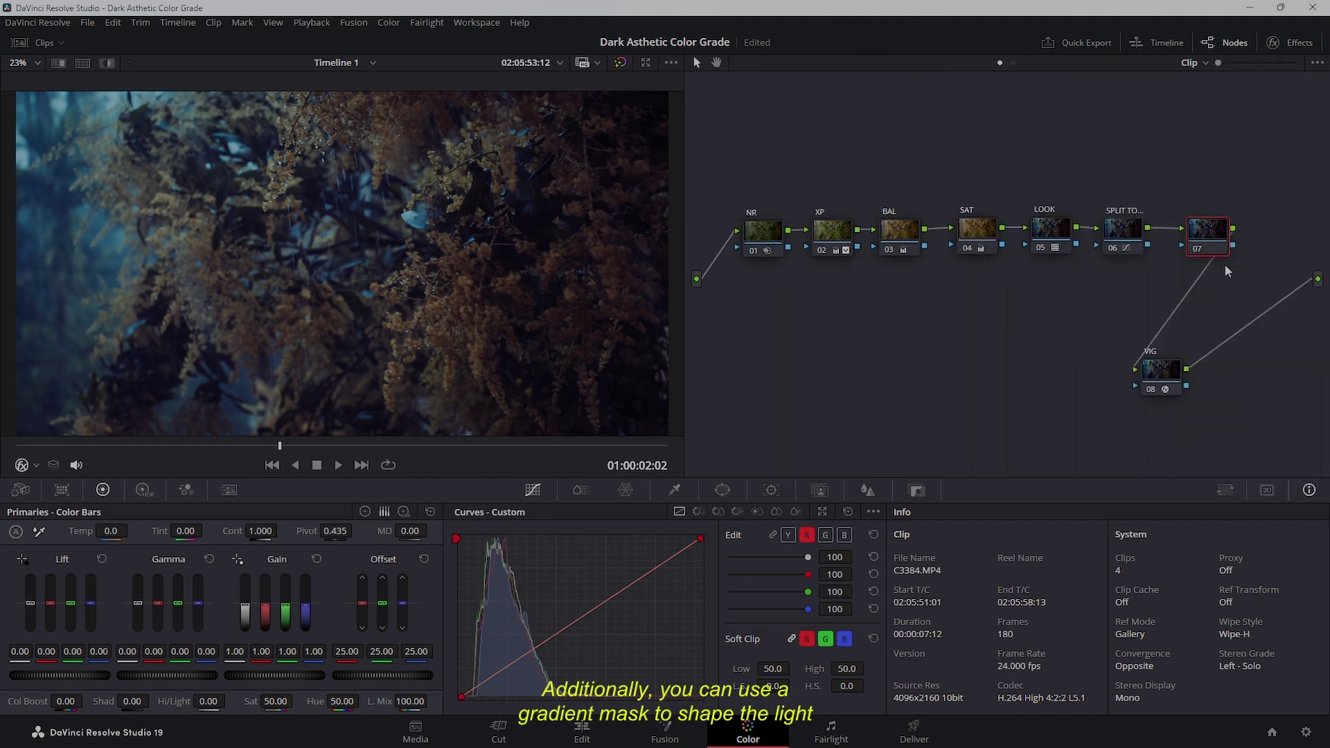
click(723, 490)
click(474, 621)
drag(341, 305, 415, 303)
drag(346, 270, 340, 267)
key(shift+h)
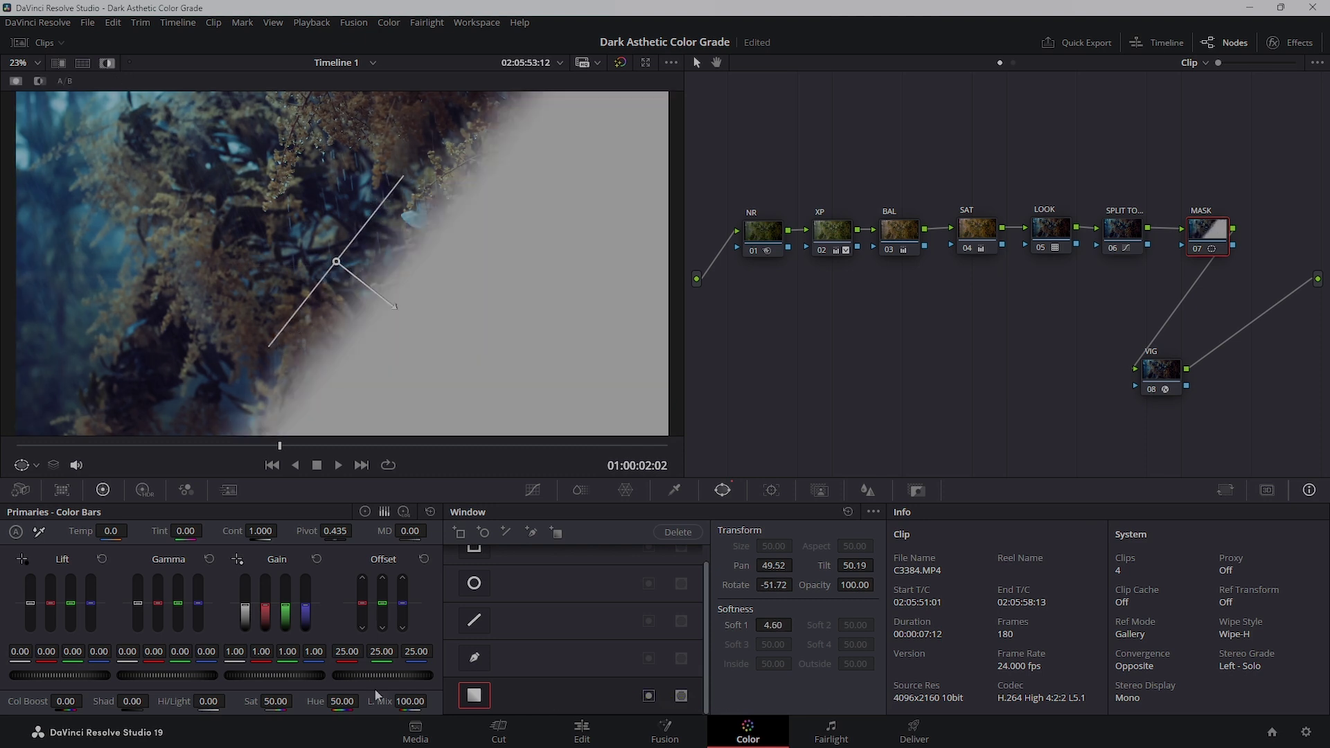
Adjust the MASK gradient to pan 42.84, tilt 52.84, rotation -52.99 and softness 14.37, and set the node's offset to 27.60
drag(394, 306, 459, 353)
drag(336, 261, 148, 207)
drag(83, 291, 90, 300)
key(shift+h)
drag(292, 325, 441, 371)
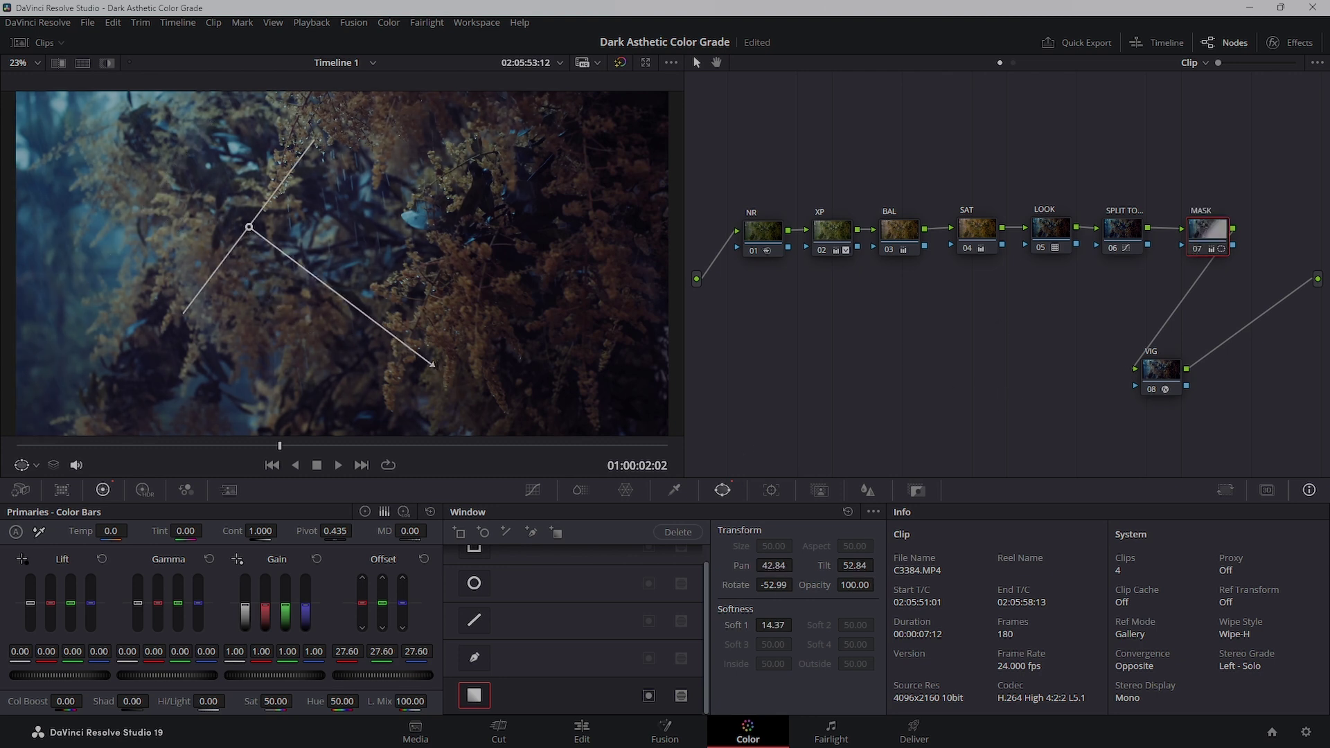
Rearrange the node graph into two rows, with LOOK, SPLIT TONE, MASK and VIG beneath the first four nodes
click(533, 490)
key(ctrl+z)
key(ctrl+z)
key(ctrl+z)
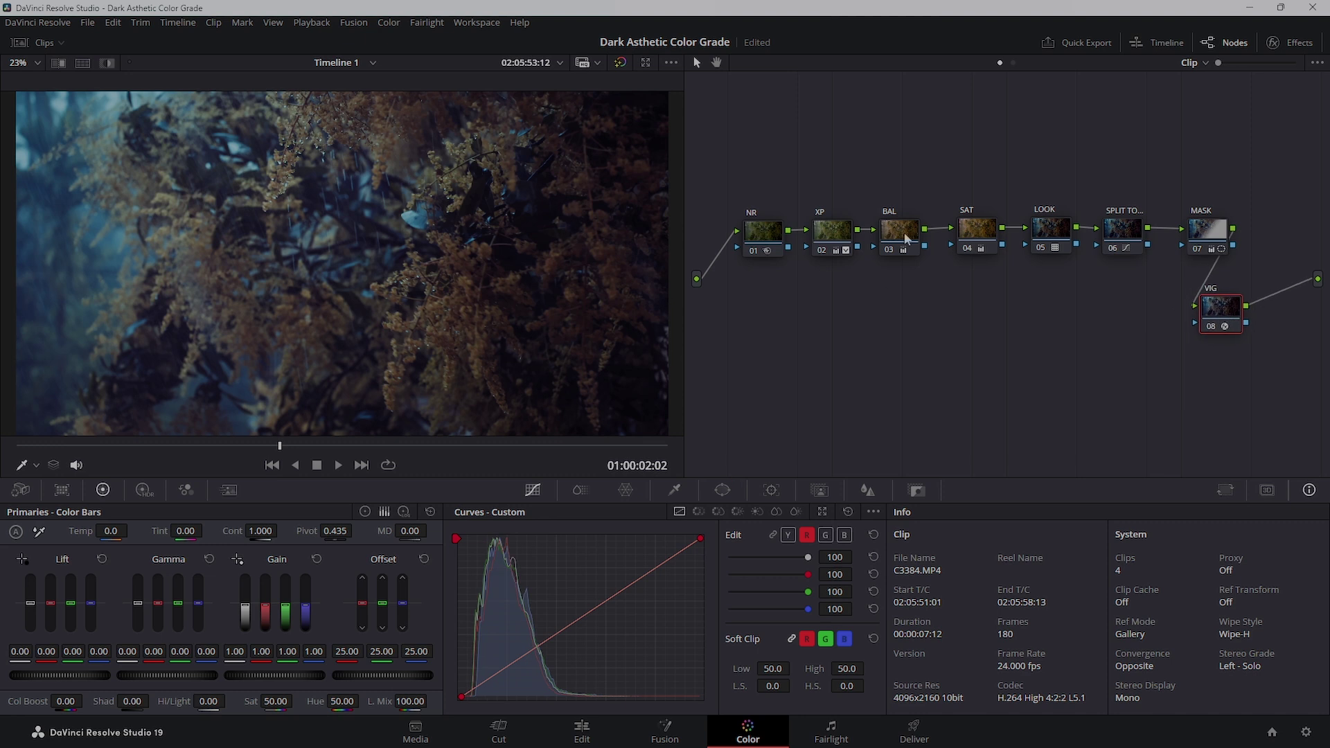
key(ctrl+z)
key(ctrl+z)
key(ctrl+z)
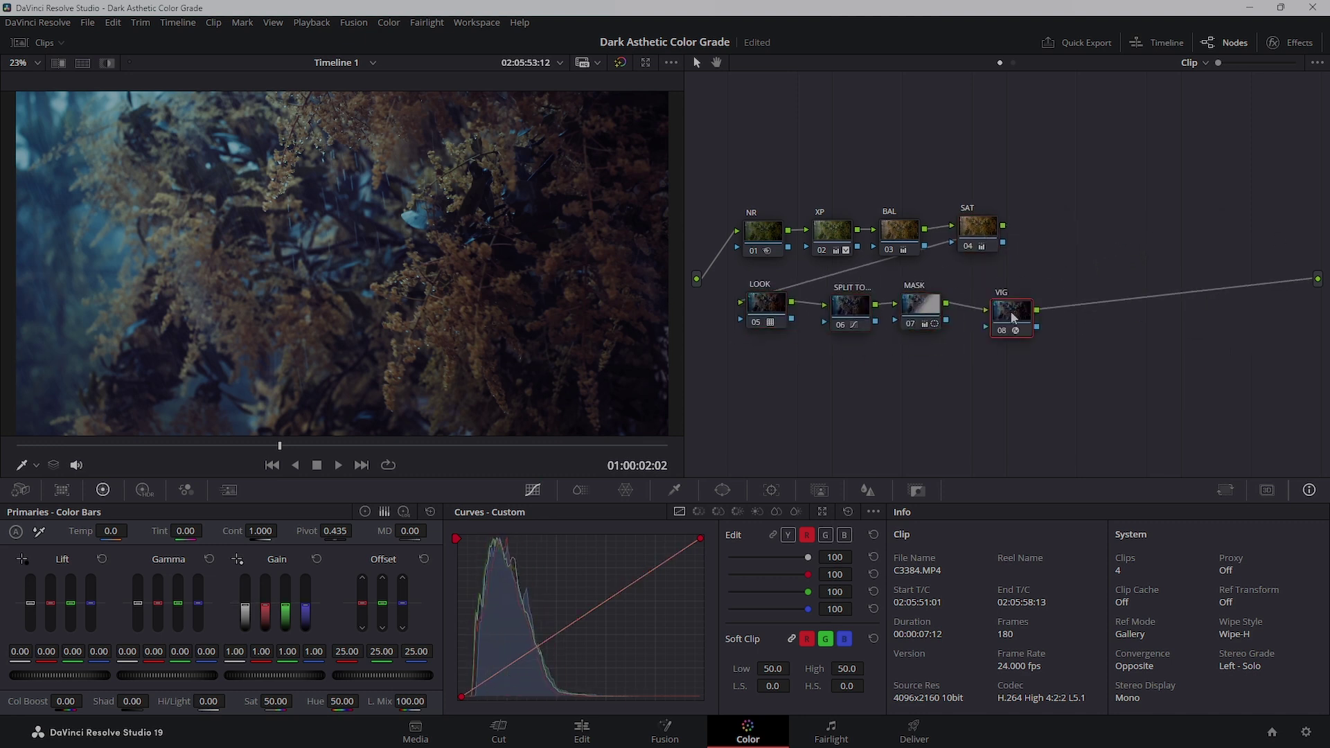
Grab a still of the finished grade on clip C3384.MP4
right_click(311, 210)
key(Escape)
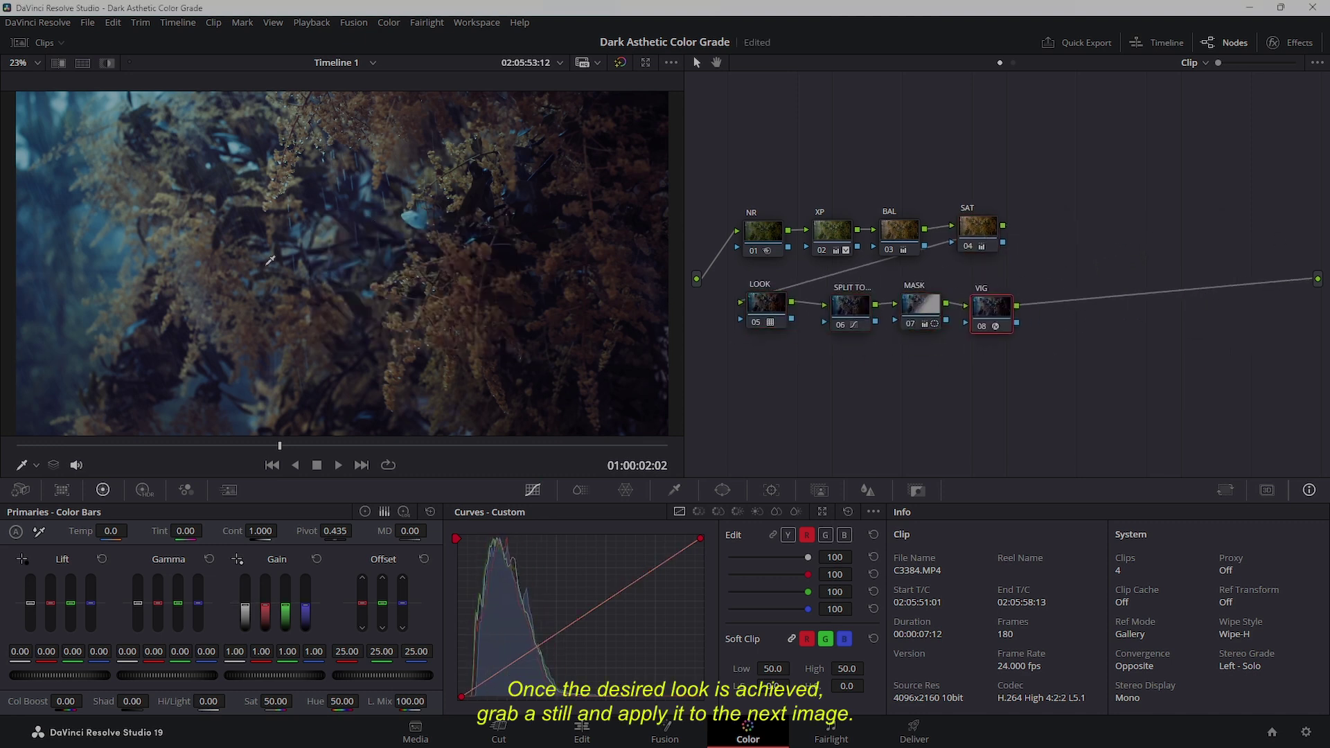
right_click(311, 210)
click(373, 220)
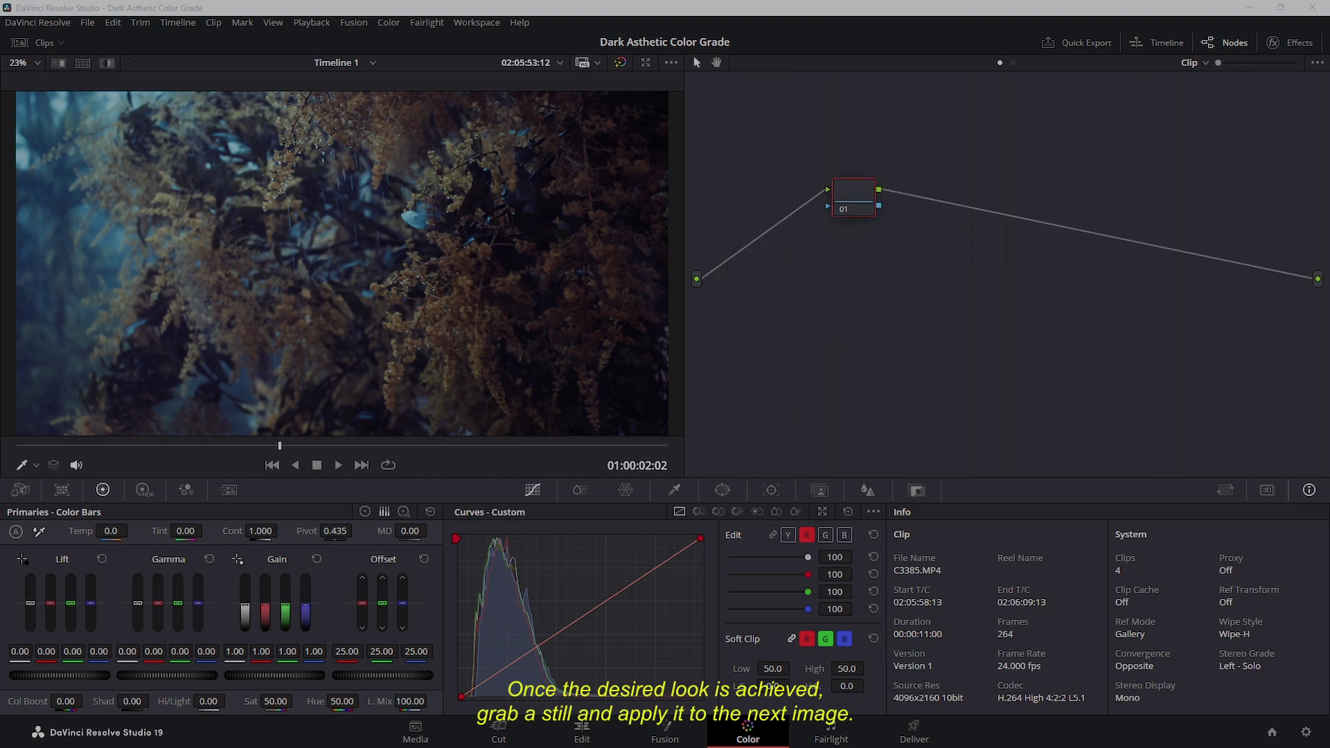
Apply the still's grade to the next clip, C3385.MP4, and adjust the BAL node's temperature for it
key(Down)
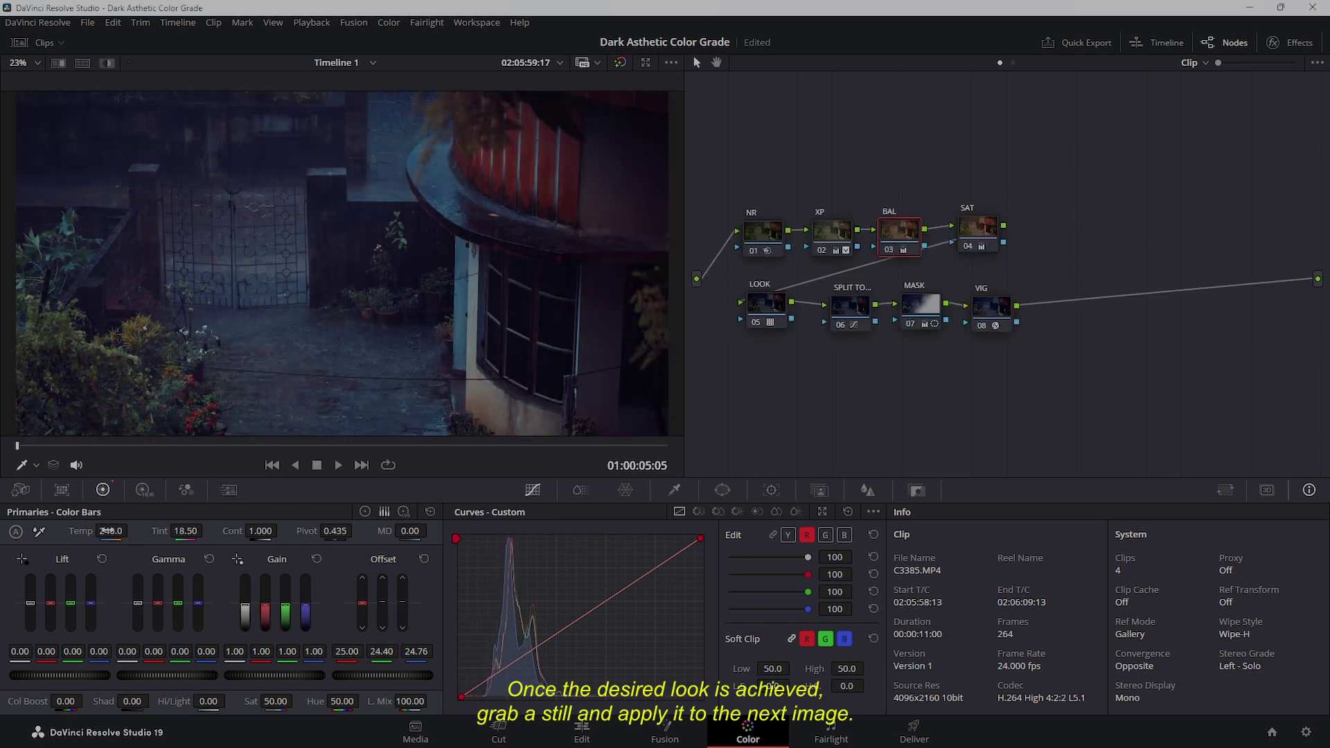
drag(110, 531, 328, 397)
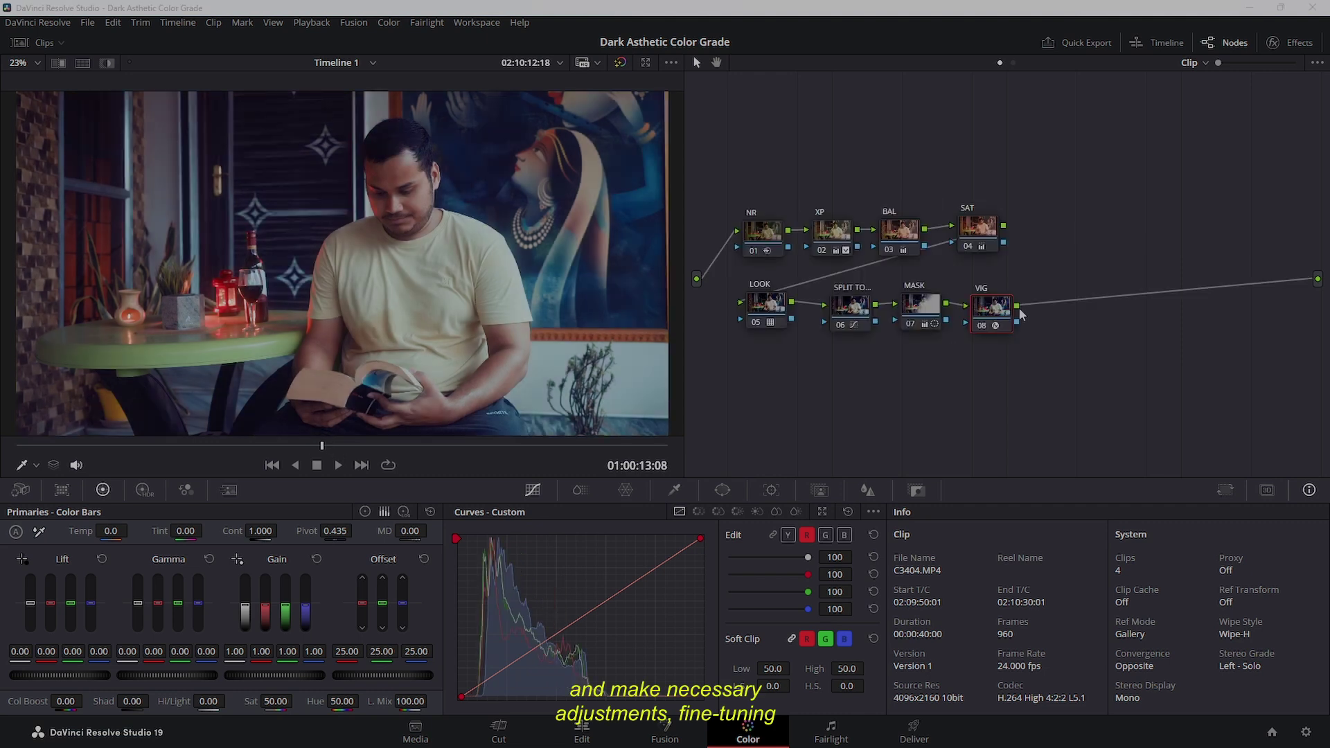
On clip C3404.MP4, reset the MASK node and set the XP node's HDR exposures to 0.12 for Global and 0.40 for Shadow
right_click(932, 306)
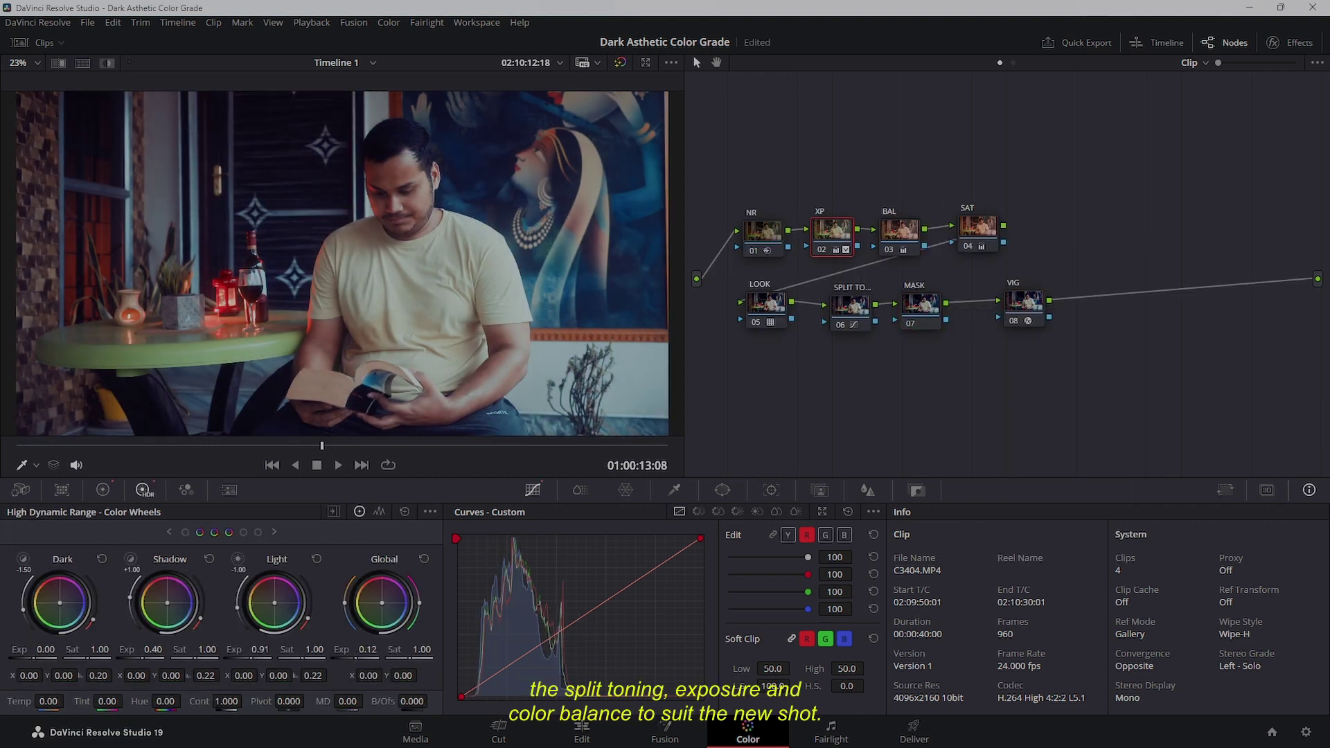
click(103, 490)
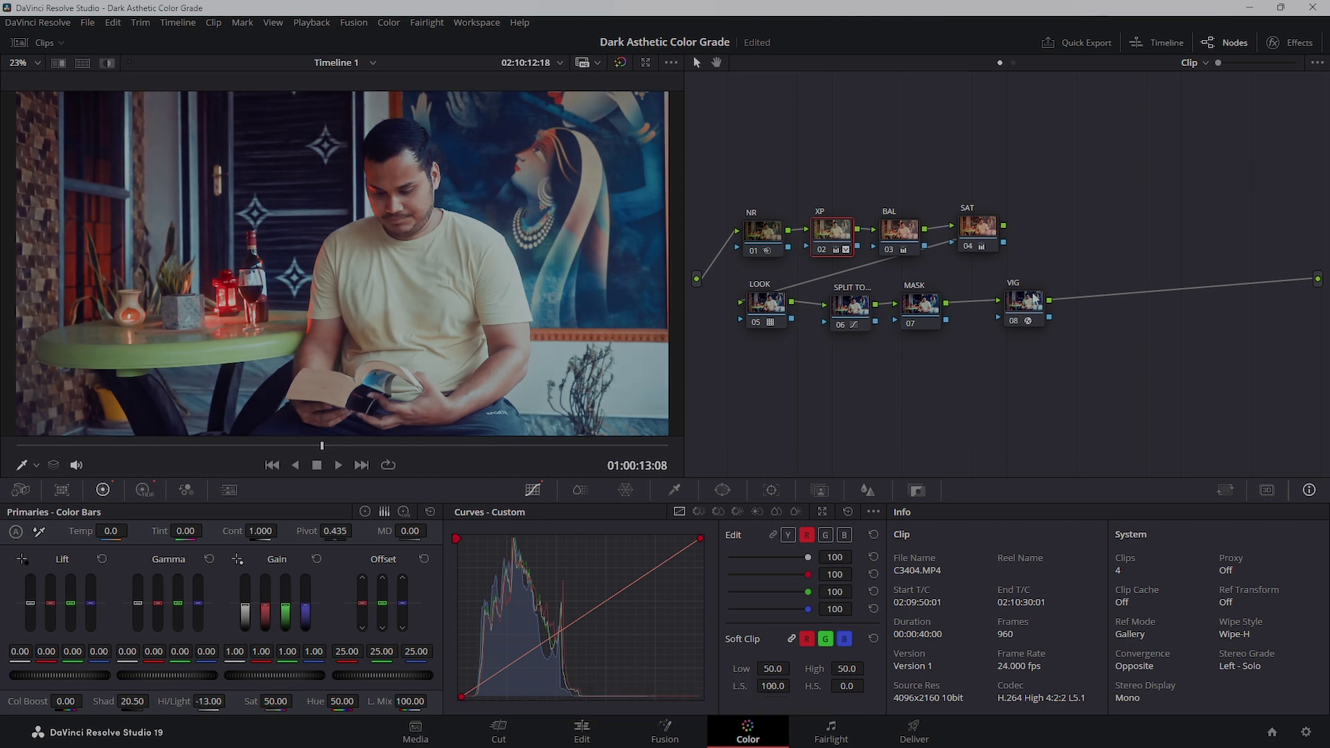
On clip C3404.MP4's SPLIT TONE node, lower the red curve's highlight point to protect the skin tones
click(852, 306)
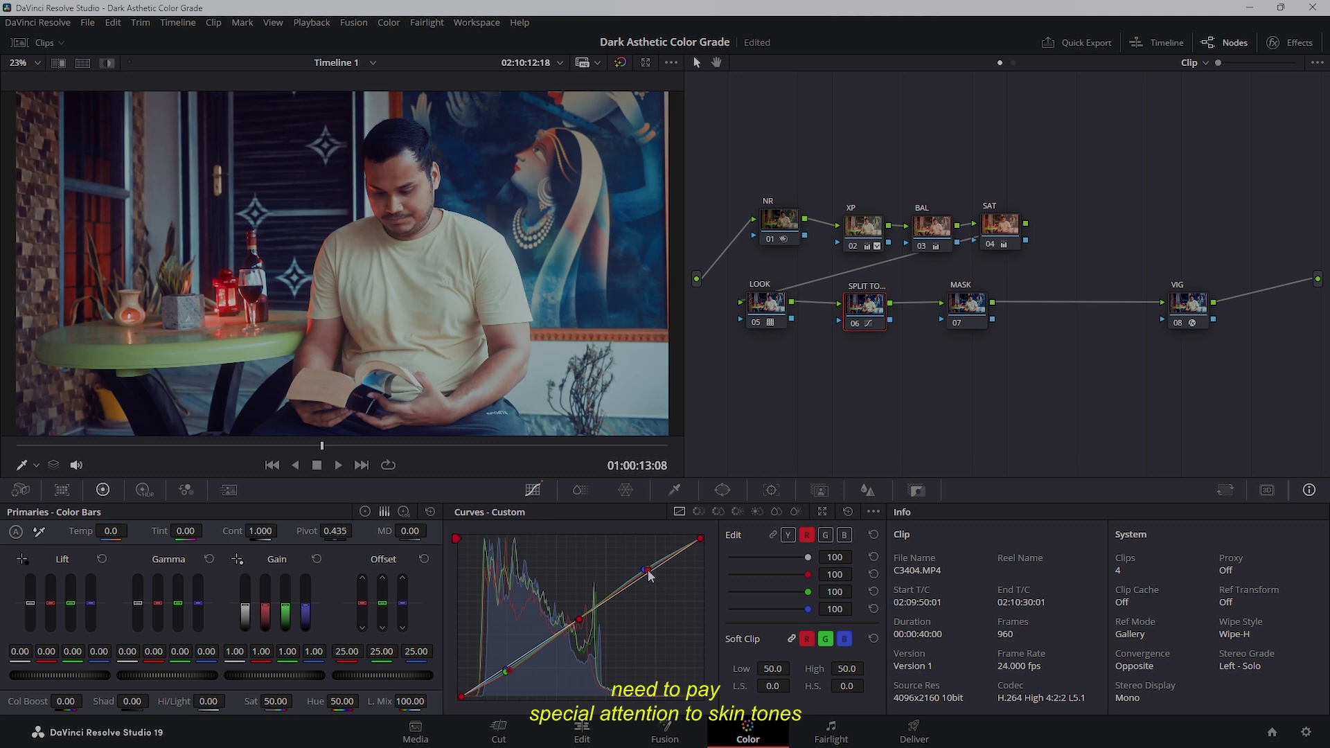
drag(647, 568, 649, 576)
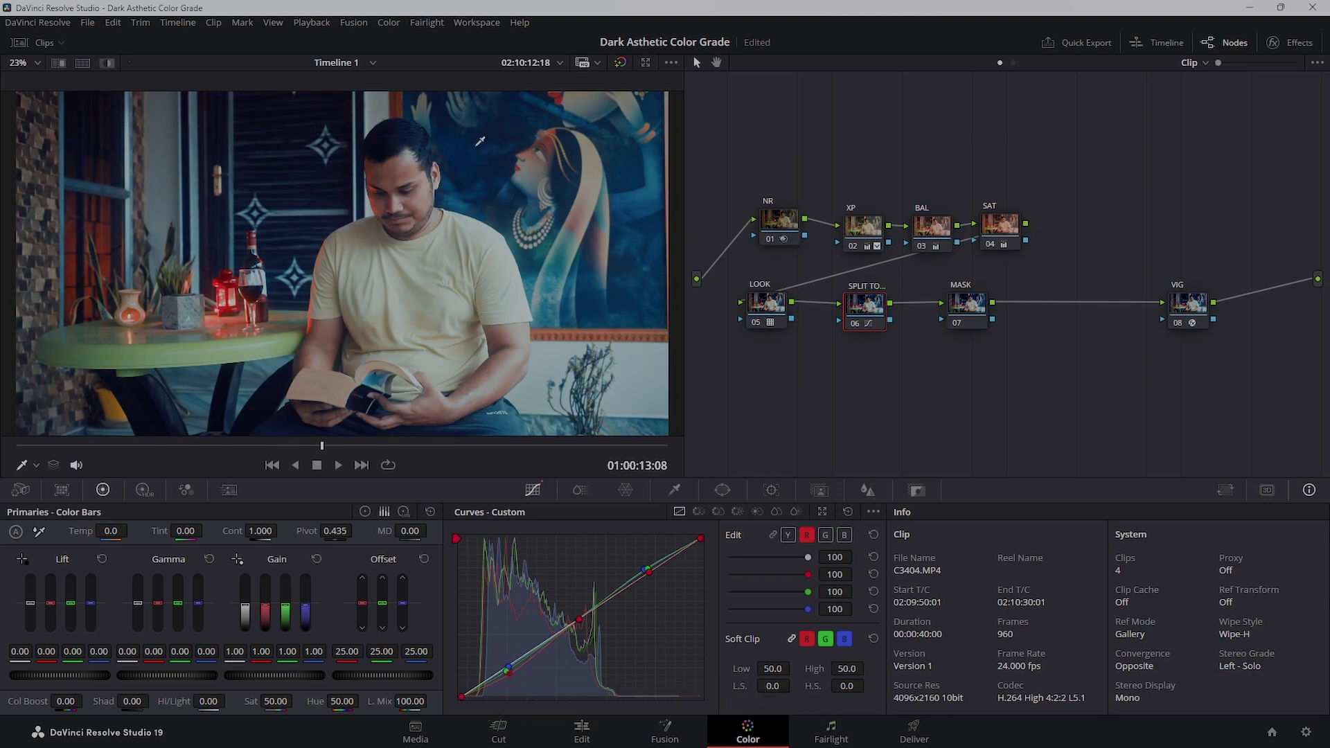
Open the video scopes and move their window clear of the node graph and curves
click(477, 22)
click(510, 381)
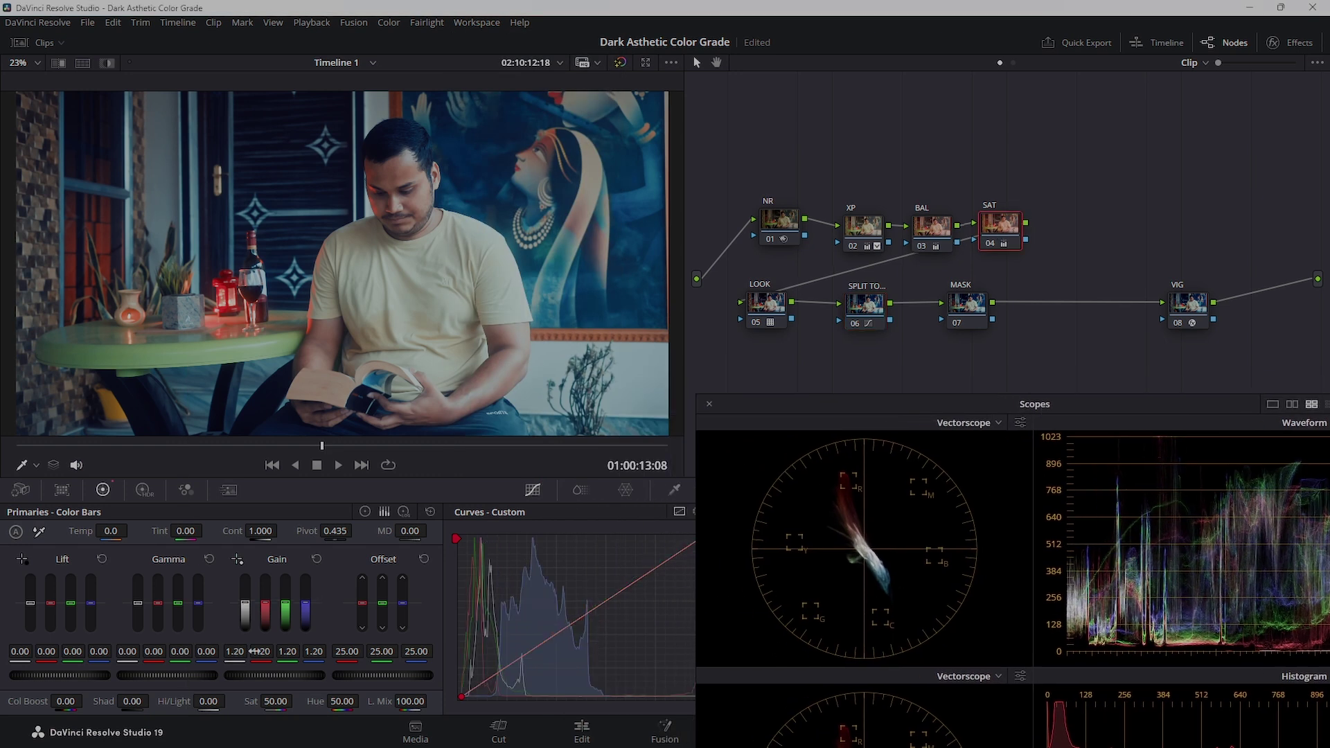
drag(1178, 410, 639, 596)
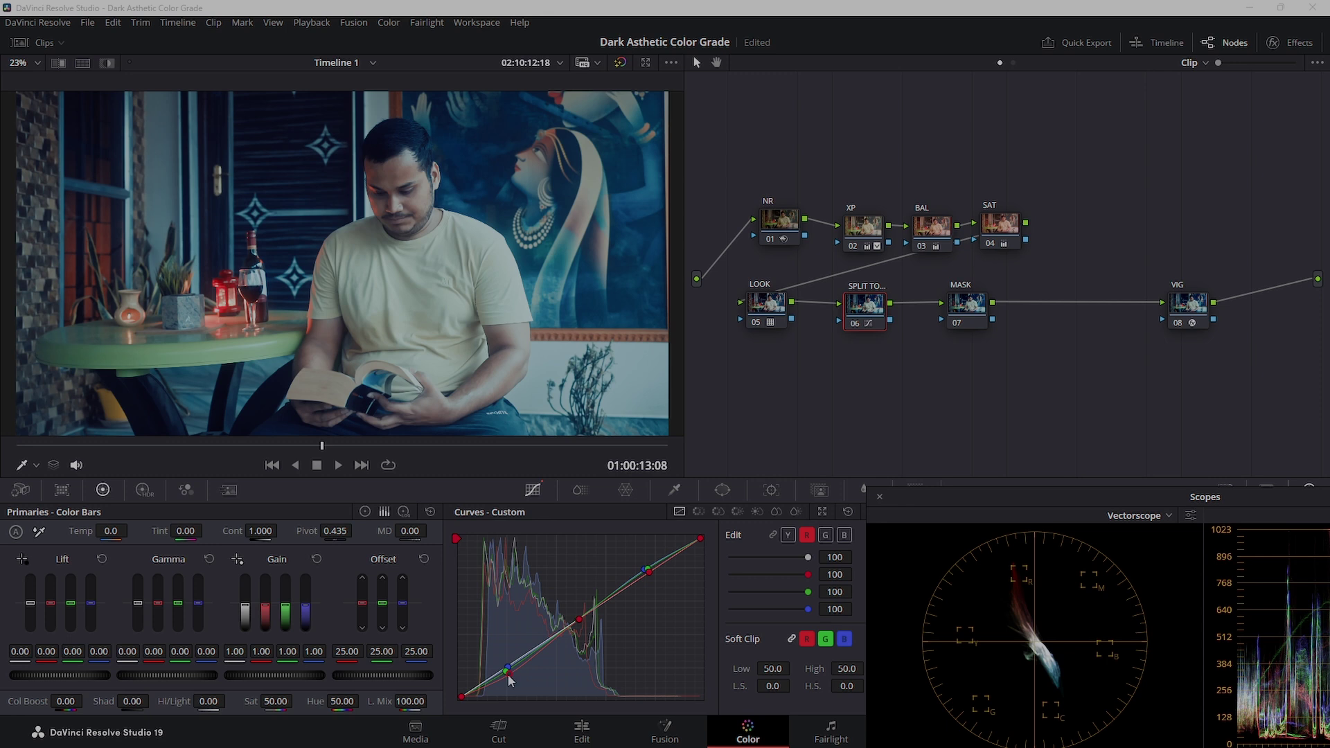
On the SPLIT TONE node, fine-tune the colour curves' shadow points and lower the red, green and blue highlight points to protect the skin tones
click(508, 671)
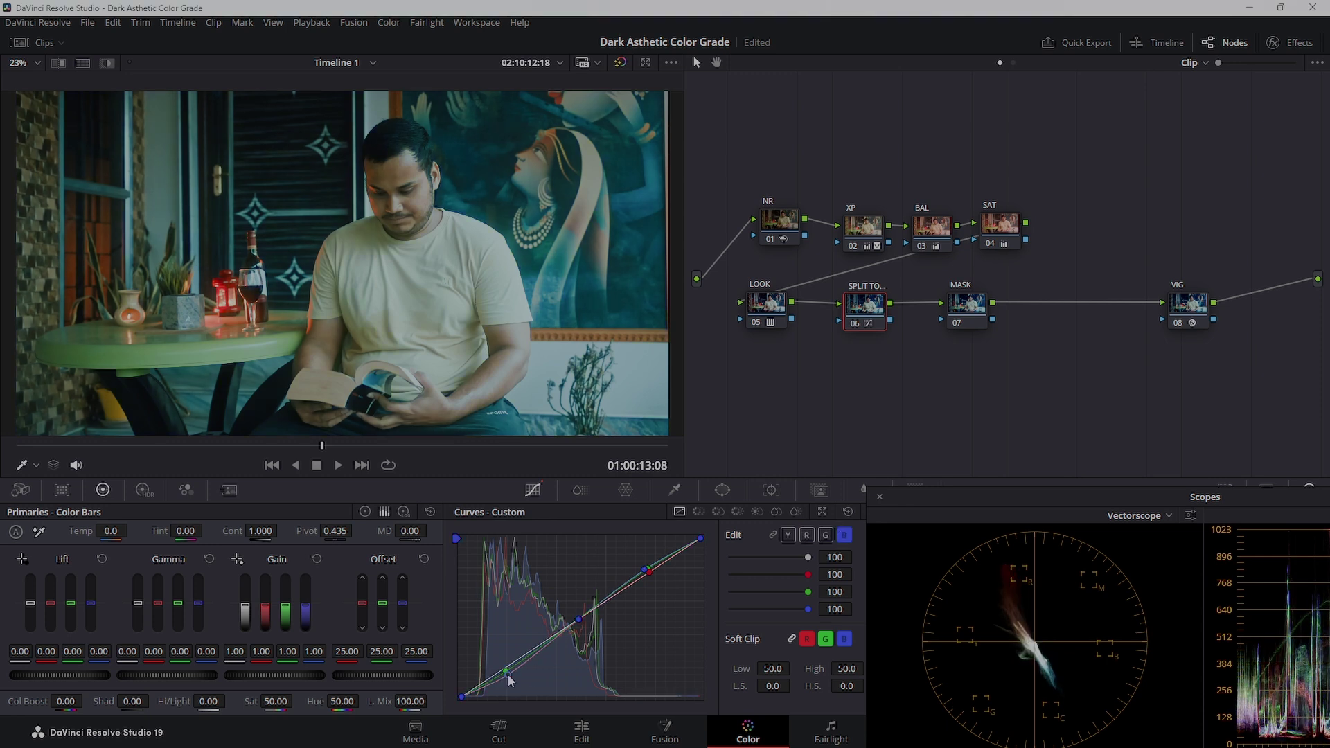
click(509, 672)
drag(509, 675, 509, 673)
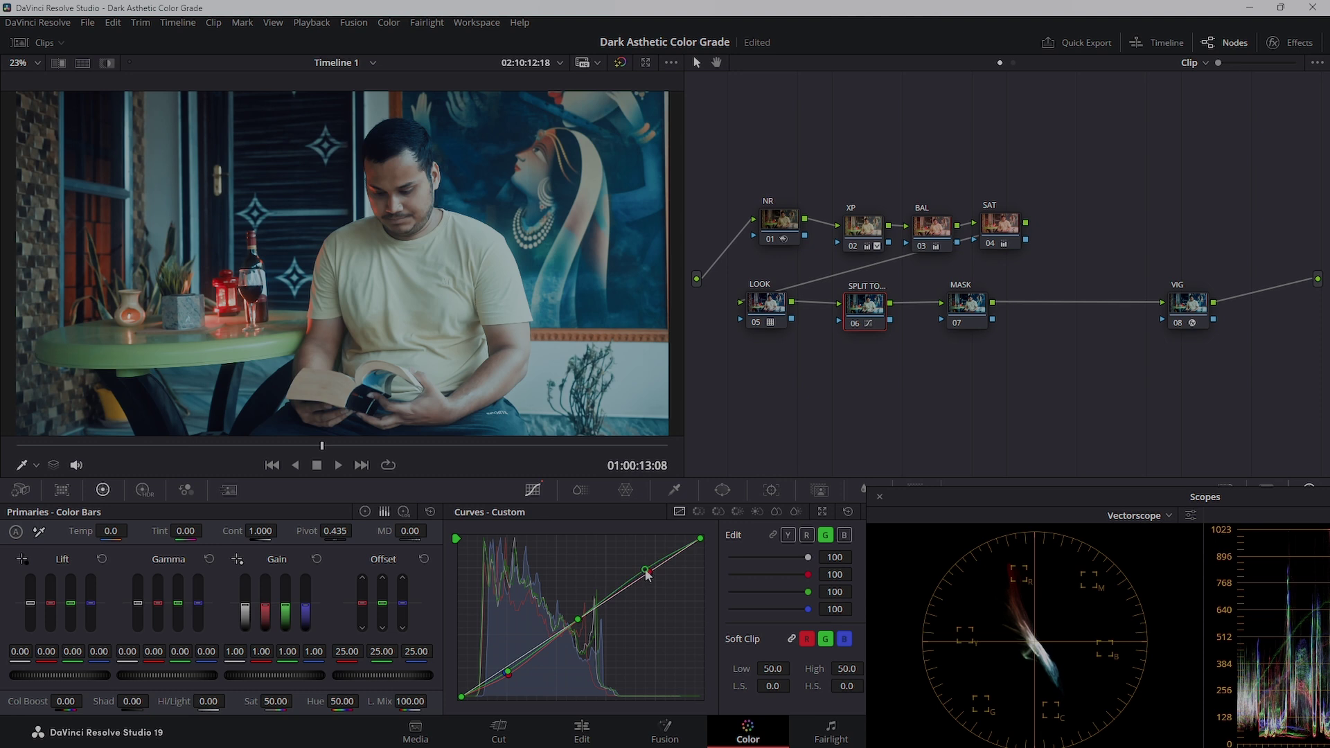
click(647, 574)
drag(649, 575, 658, 584)
click(646, 575)
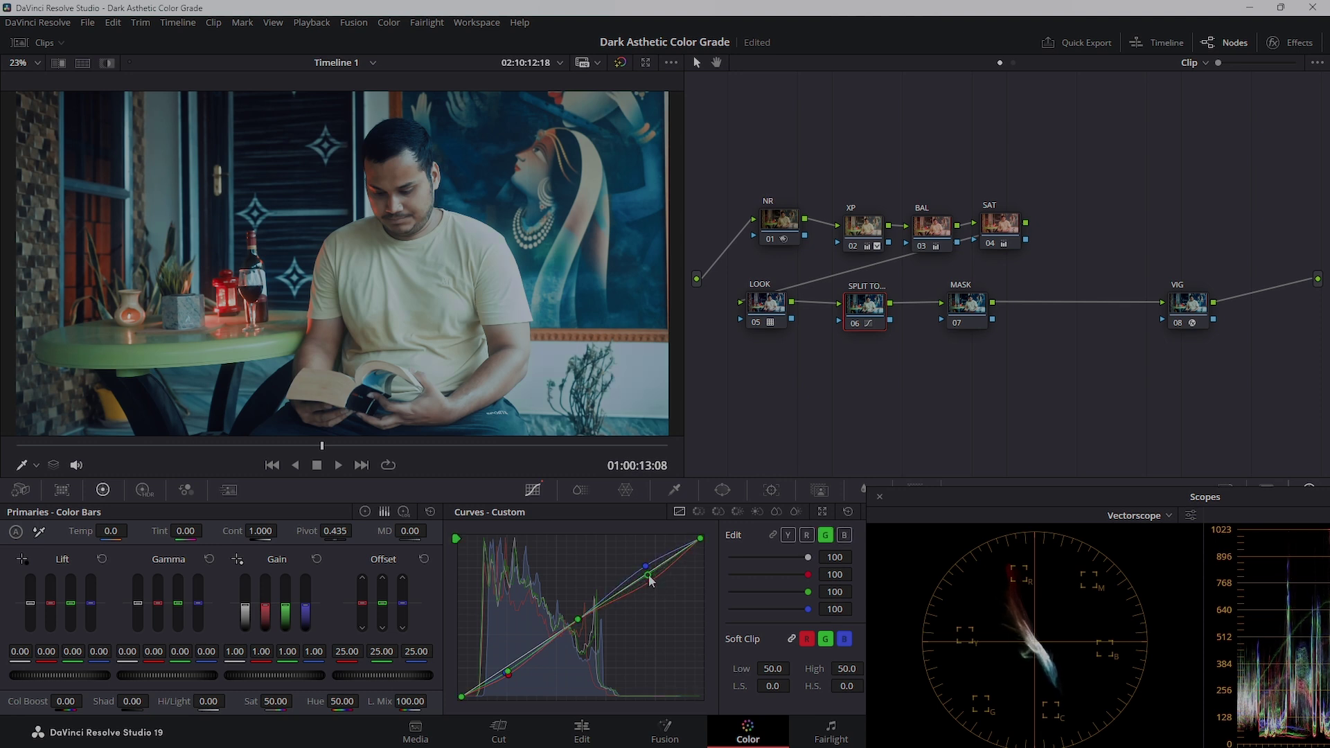
click(648, 576)
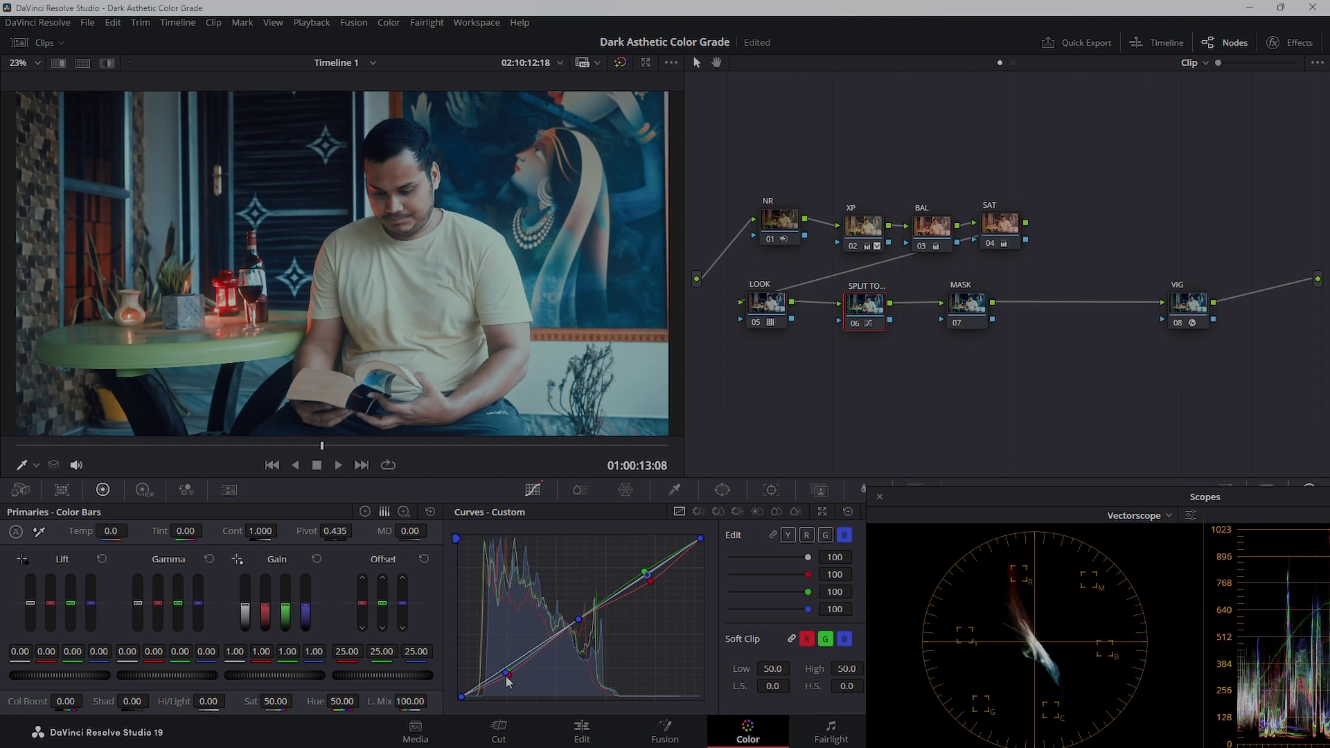
Readjust the blue curve's shadow point on the SPLIT TONE node
drag(508, 673, 509, 677)
drag(508, 673, 511, 677)
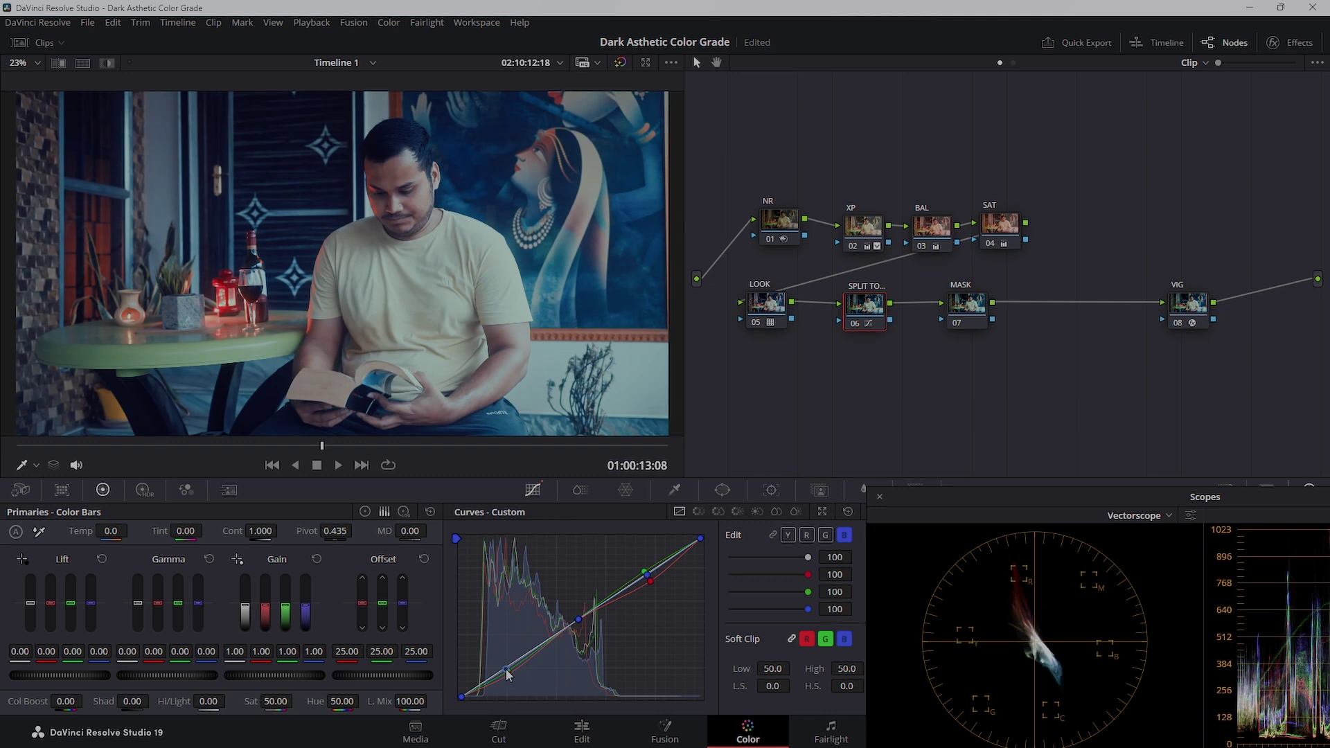
click(509, 675)
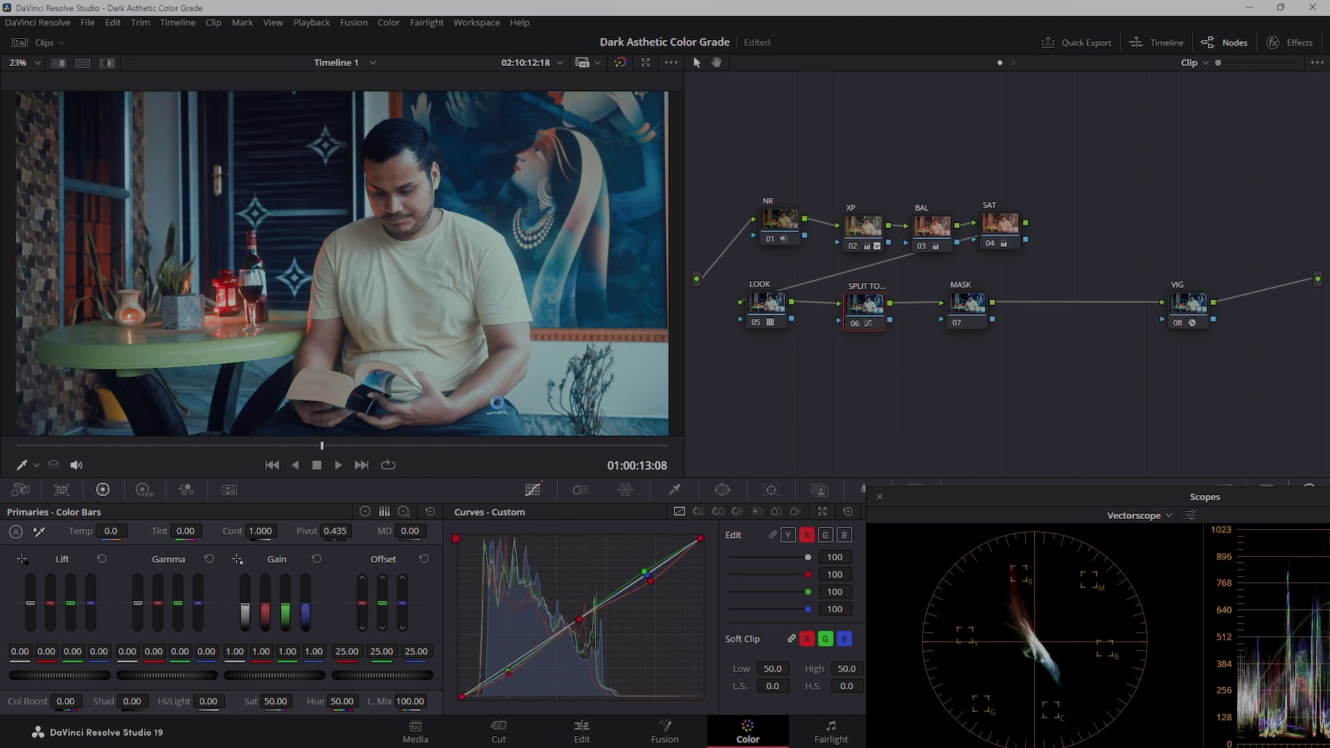
Go back to the SAT node and raise its master gain
key(shift+;)
key(shift+;)
drag(283, 676, 310, 676)
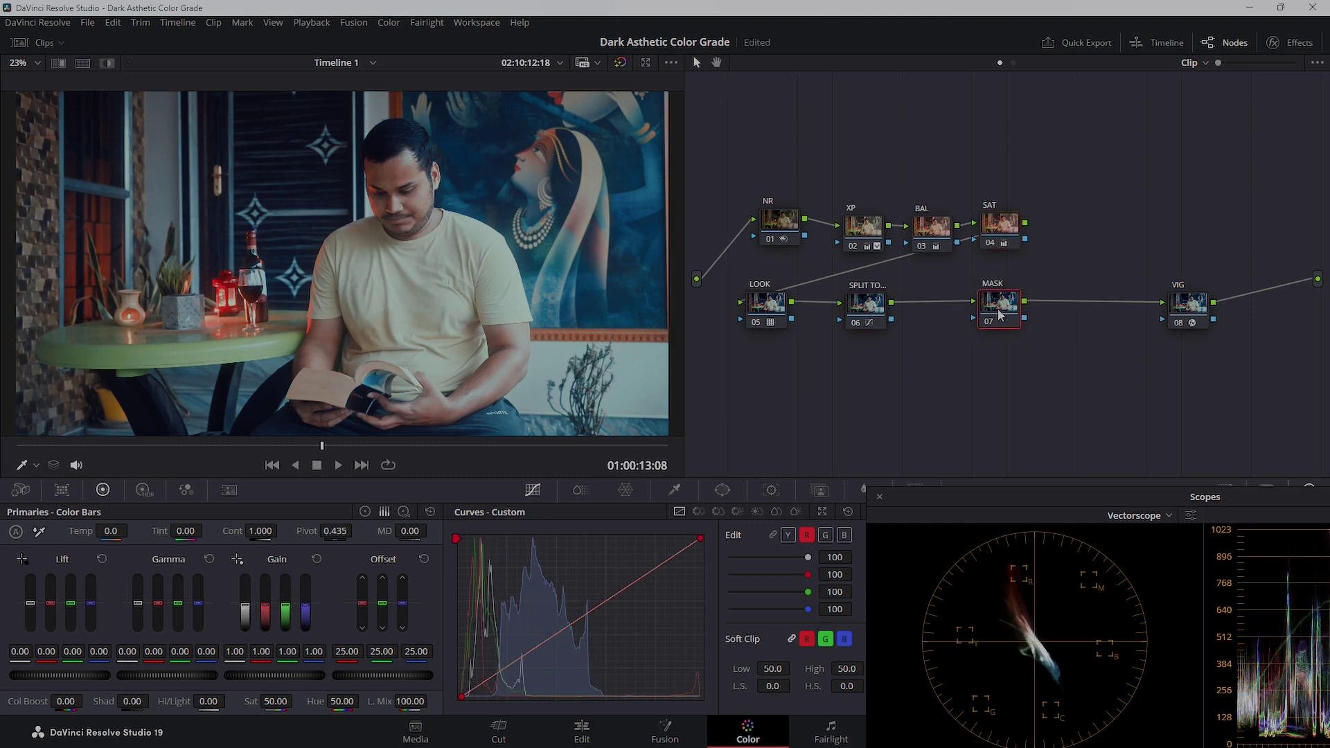
Make room before the MASK node, add a node parallel to SPLIT TONE and label it ADJ
drag(968, 303, 997, 303)
click(867, 316)
key(alt+p)
right_click(886, 385)
click(936, 418)
text(ADJ)
key(Return)
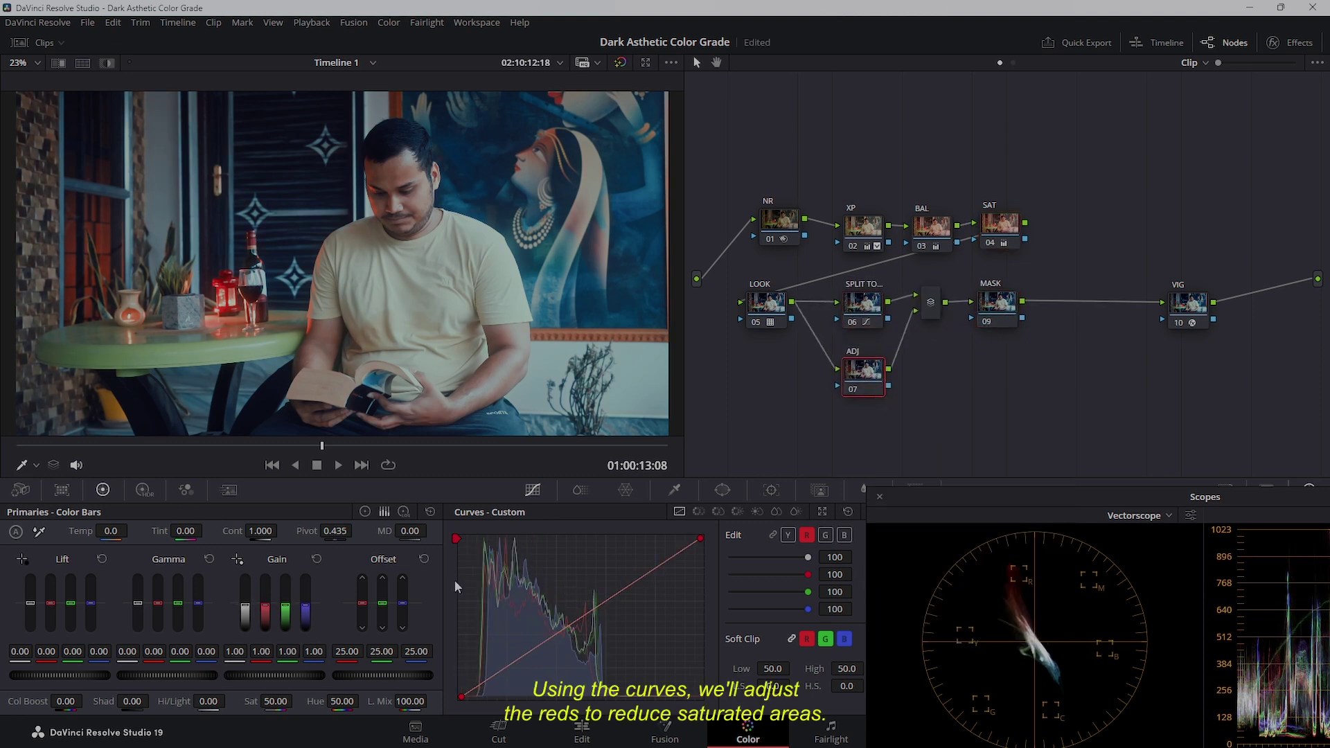
On the ADJ node, darken the highly saturated areas with the Sat Vs Lum curve and adjust the reds with the Hue Vs Sat curve
click(698, 511)
click(796, 511)
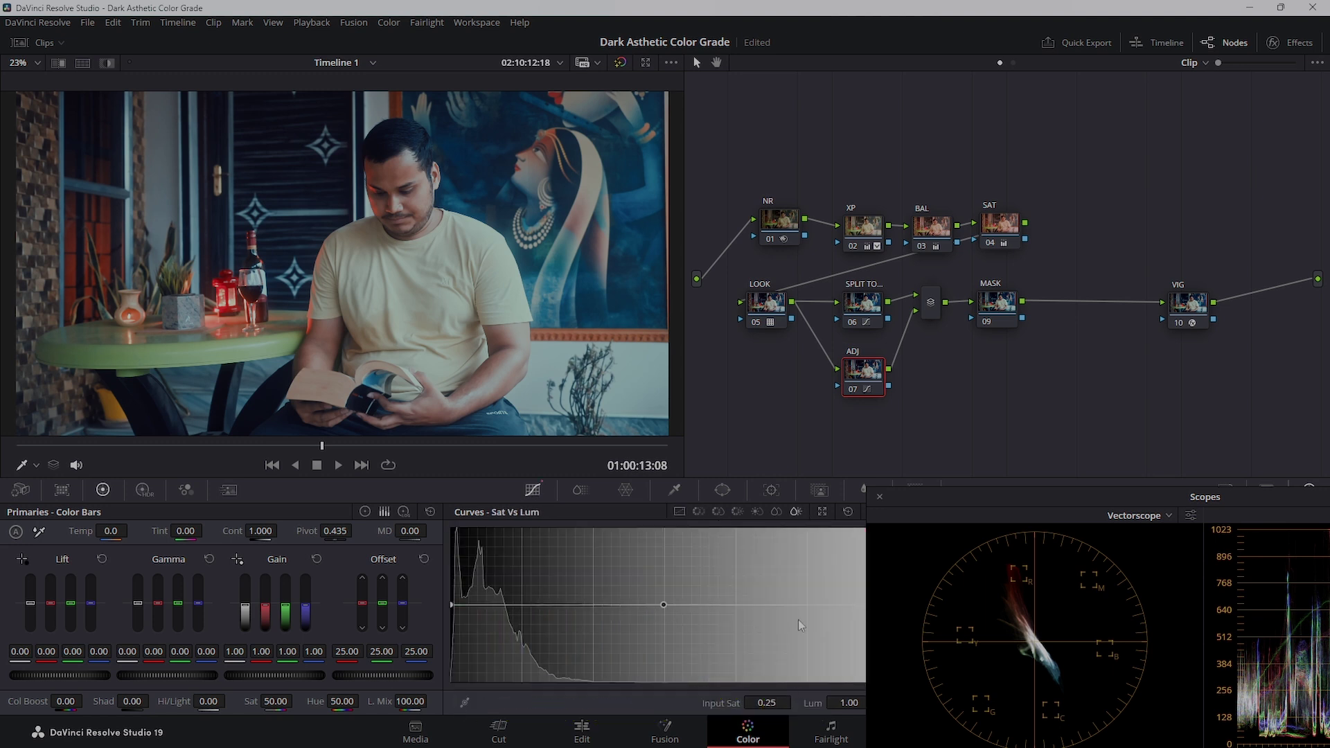
drag(862, 605, 888, 708)
drag(663, 606, 525, 605)
click(718, 511)
drag(453, 609, 848, 611)
Turn on the skin tone indicator in the vectorscope's display options
click(1189, 515)
click(1060, 686)
click(966, 646)
Add two nodes parallel to the MASK node and relabel the MASK node as BG
drag(995, 303, 1011, 302)
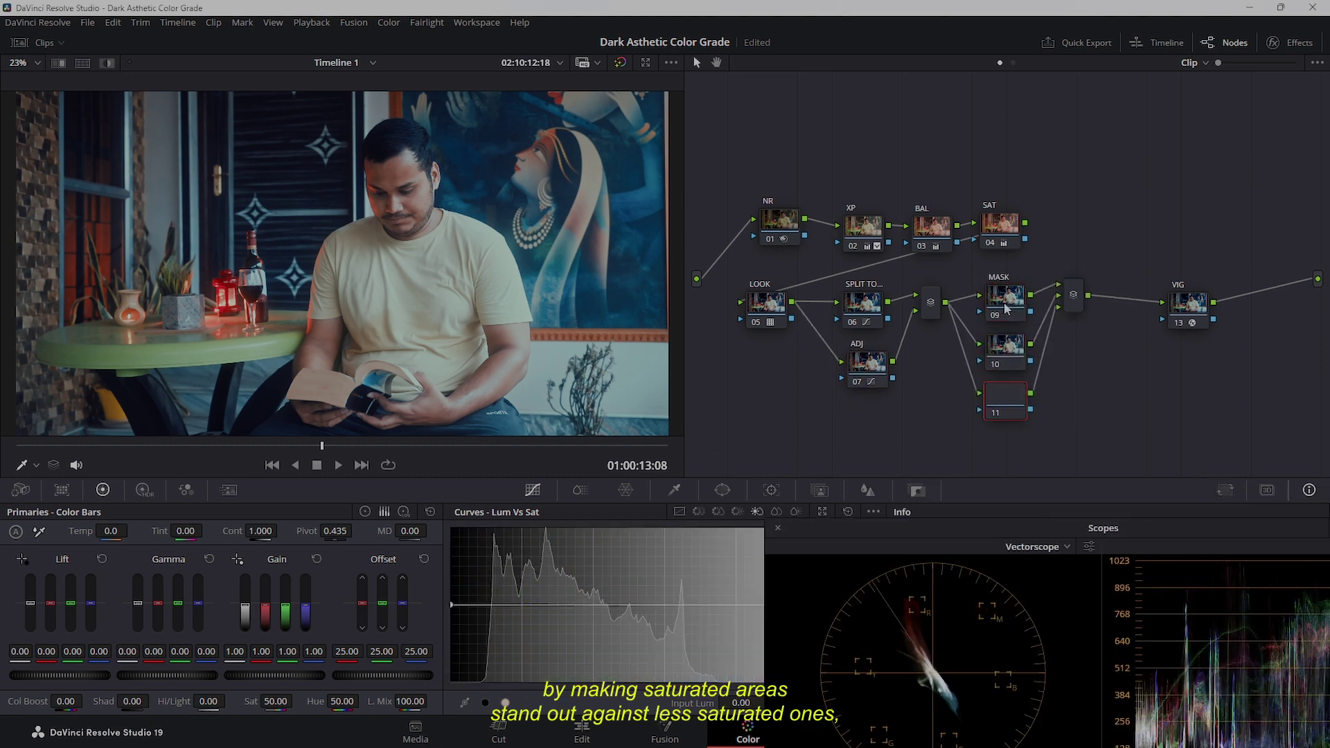
drag(1007, 308, 999, 275)
text(BC)
key(Return)
On the BG node, create a Better-quality Person Magic Mask by drawing strokes over the man's head, body and legs, with the highlight view on
click(819, 489)
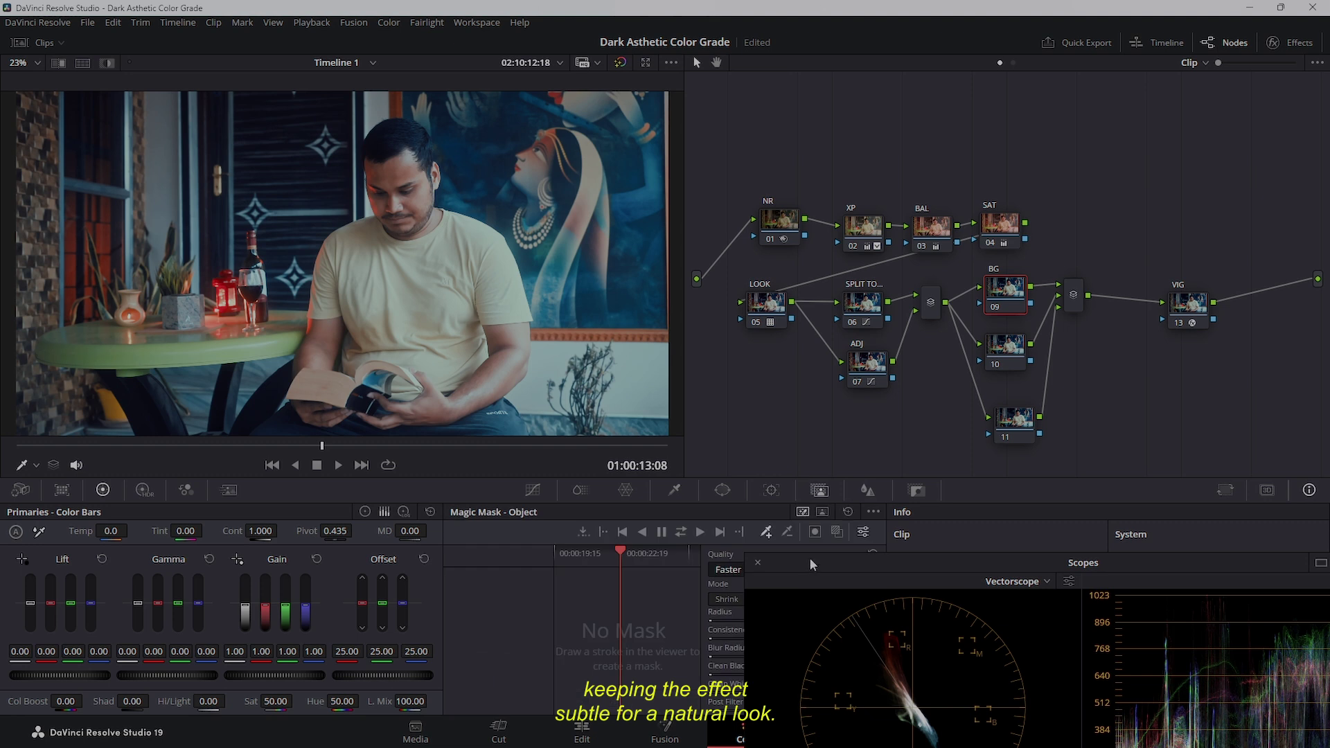
click(777, 528)
click(822, 511)
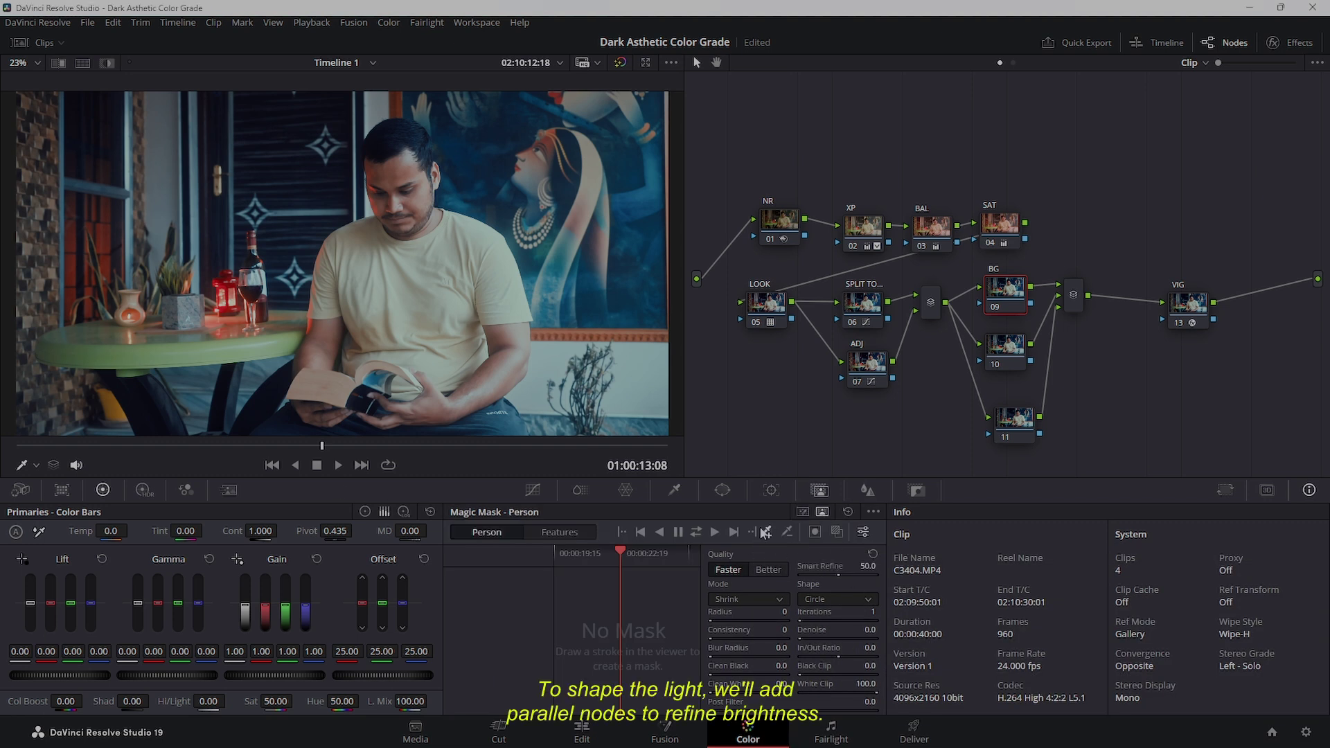
drag(386, 138, 414, 424)
click(107, 63)
mouse_move(267, 440)
mouse_down()
mouse_move(342, 367)
mouse_move(327, 422)
mouse_up()
click(767, 569)
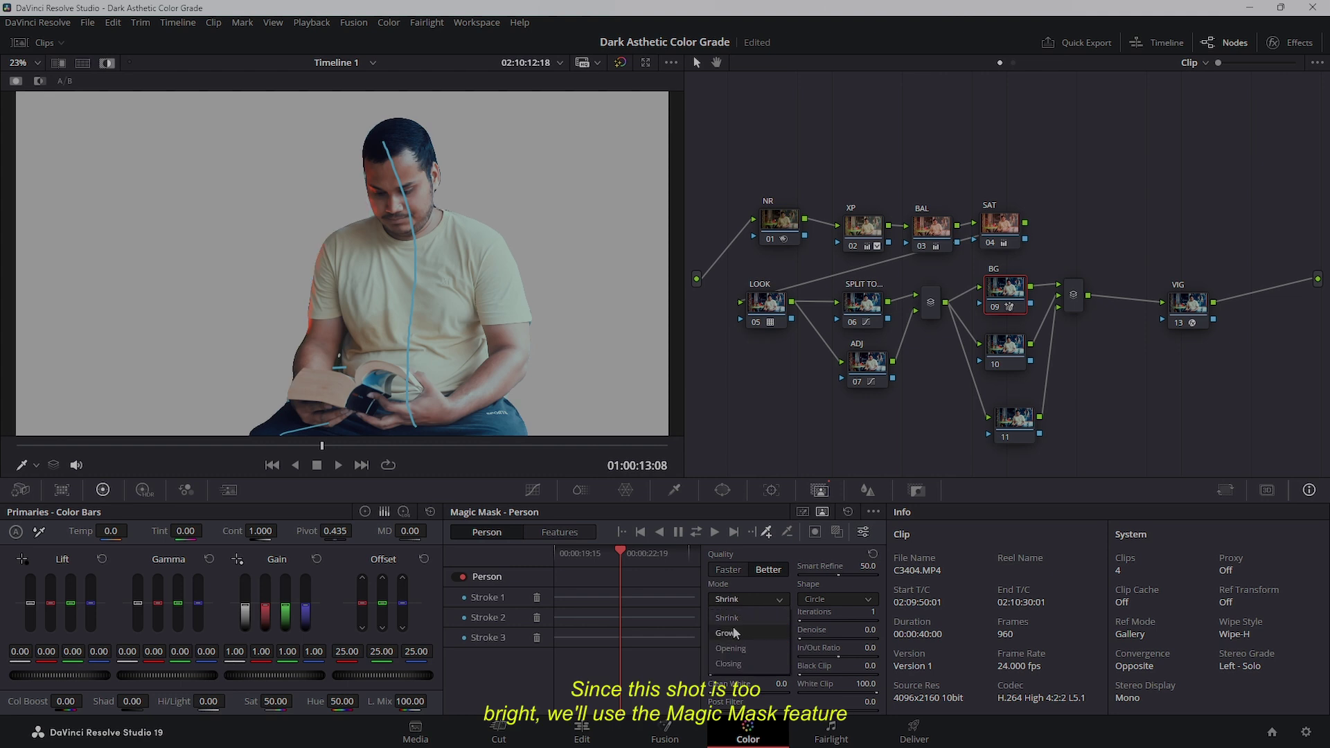
Soften the person mask in Shrink mode with Radius 3, Blur Radius 150, Denoise 43.5, In/Out Ratio -26.3, Clean Black 91.3, Clean White 68.4 and Post Filter 16.5
mouse_move(752, 653)
mouse_down()
mouse_move(781, 651)
mouse_move(748, 674)
mouse_move(780, 673)
mouse_move(761, 691)
mouse_up()
text(0)
key(Return)
click(746, 598)
click(746, 613)
drag(838, 656, 833, 656)
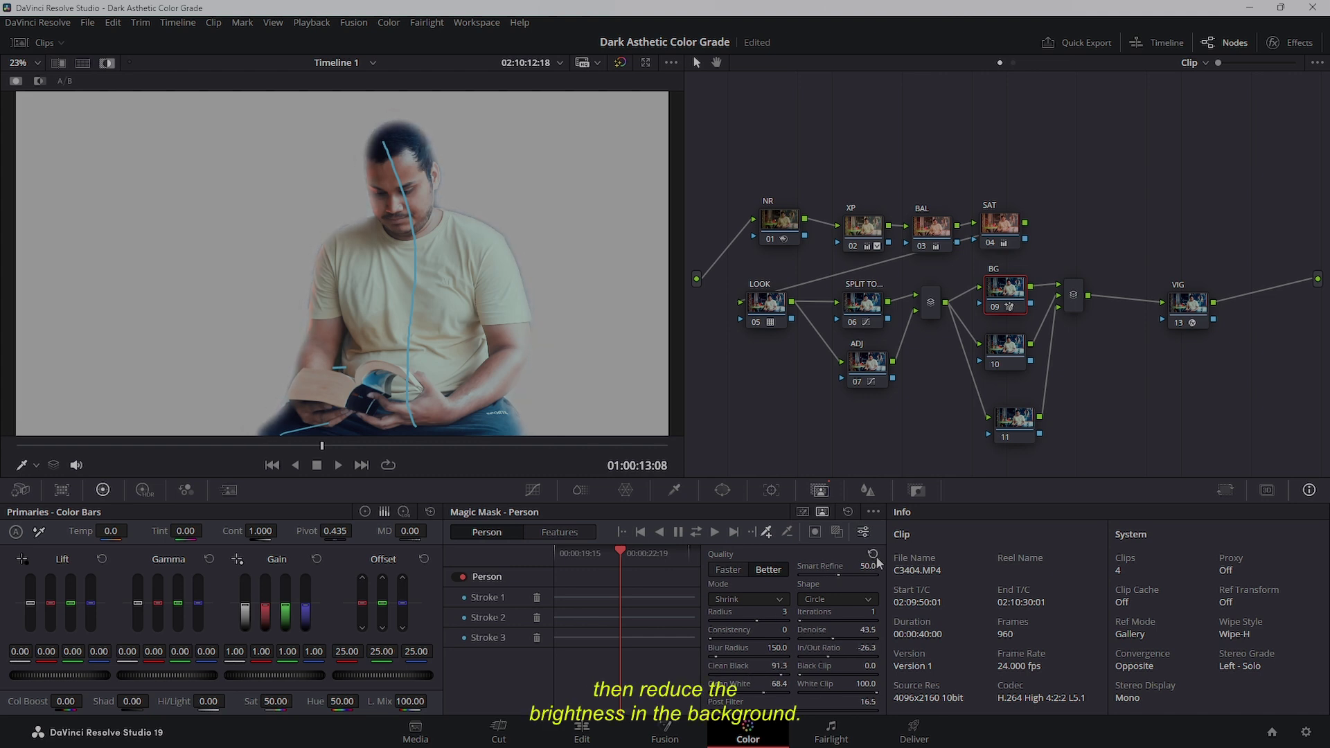
Invert the BG mask in Grow mode with Clean Black 47.5, and darken the background with an HDR Global exposure of -0.85
click(814, 531)
click(734, 599)
click(725, 606)
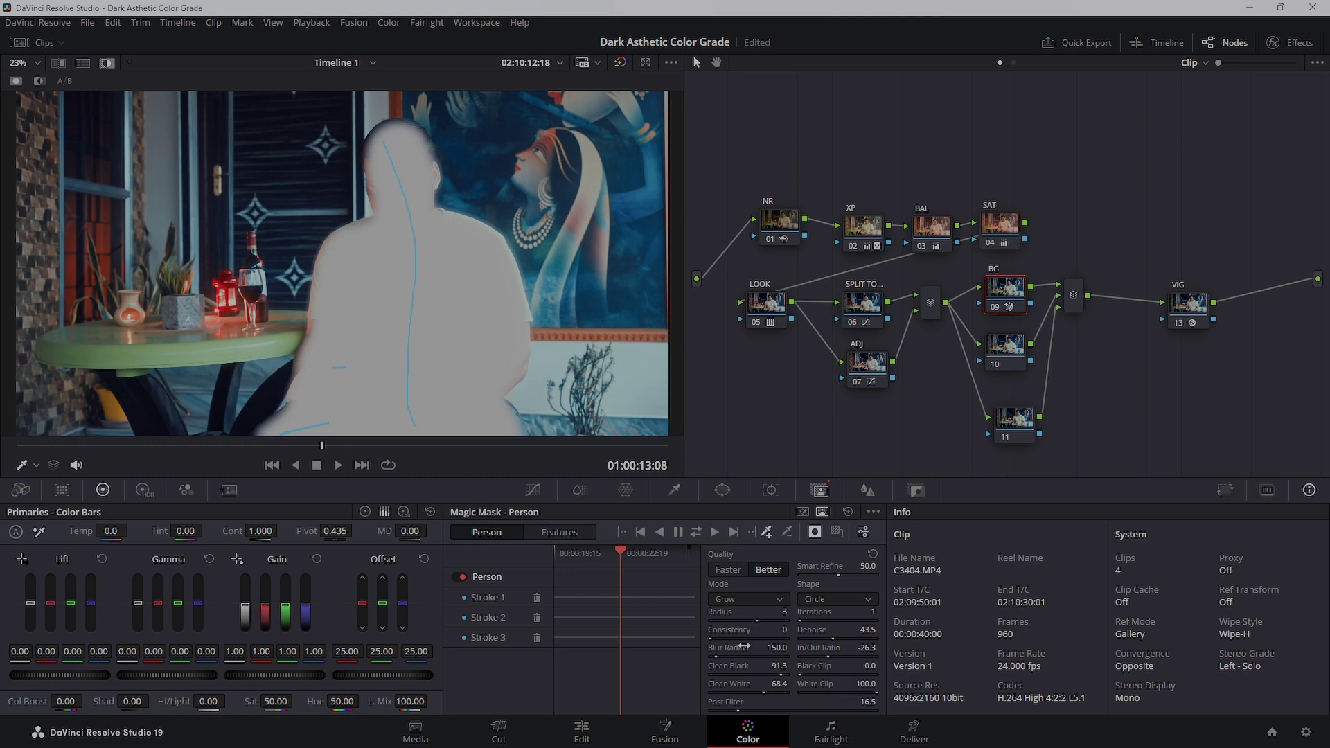
drag(778, 665, 749, 665)
click(143, 491)
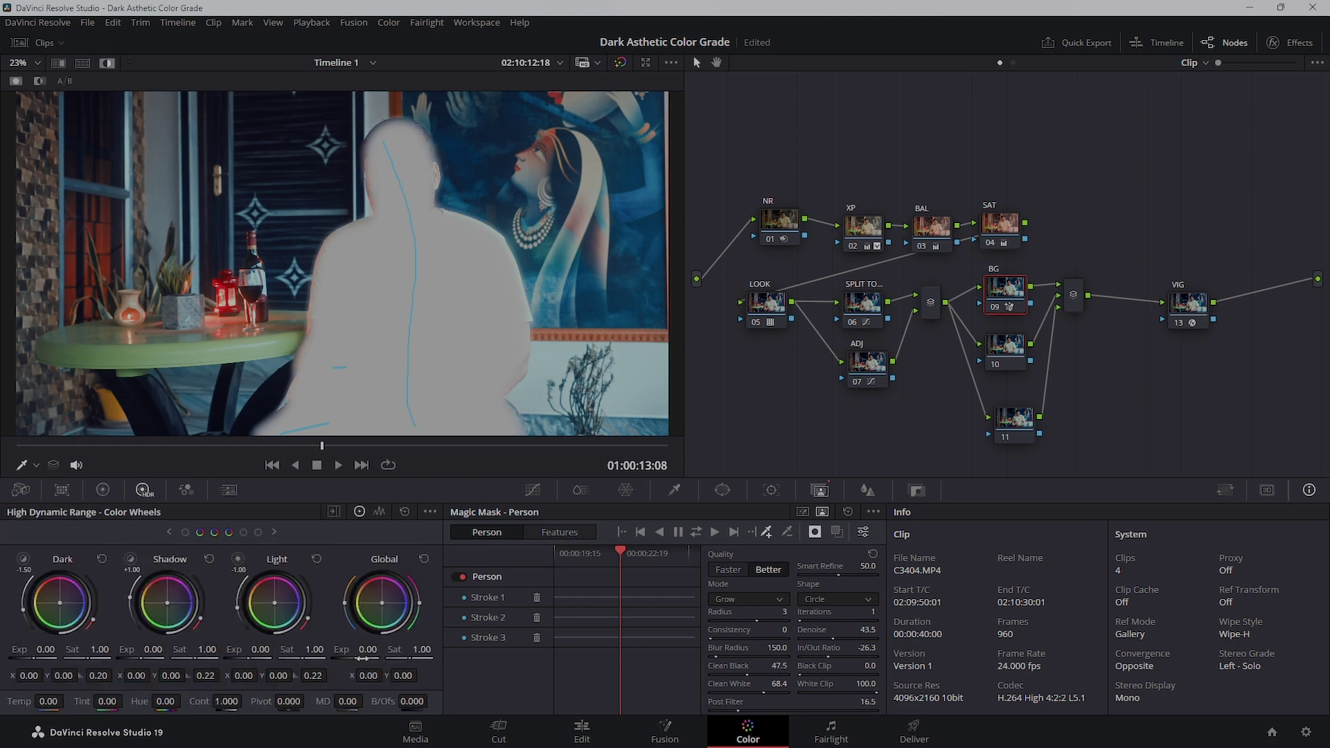
drag(364, 655, 363, 659)
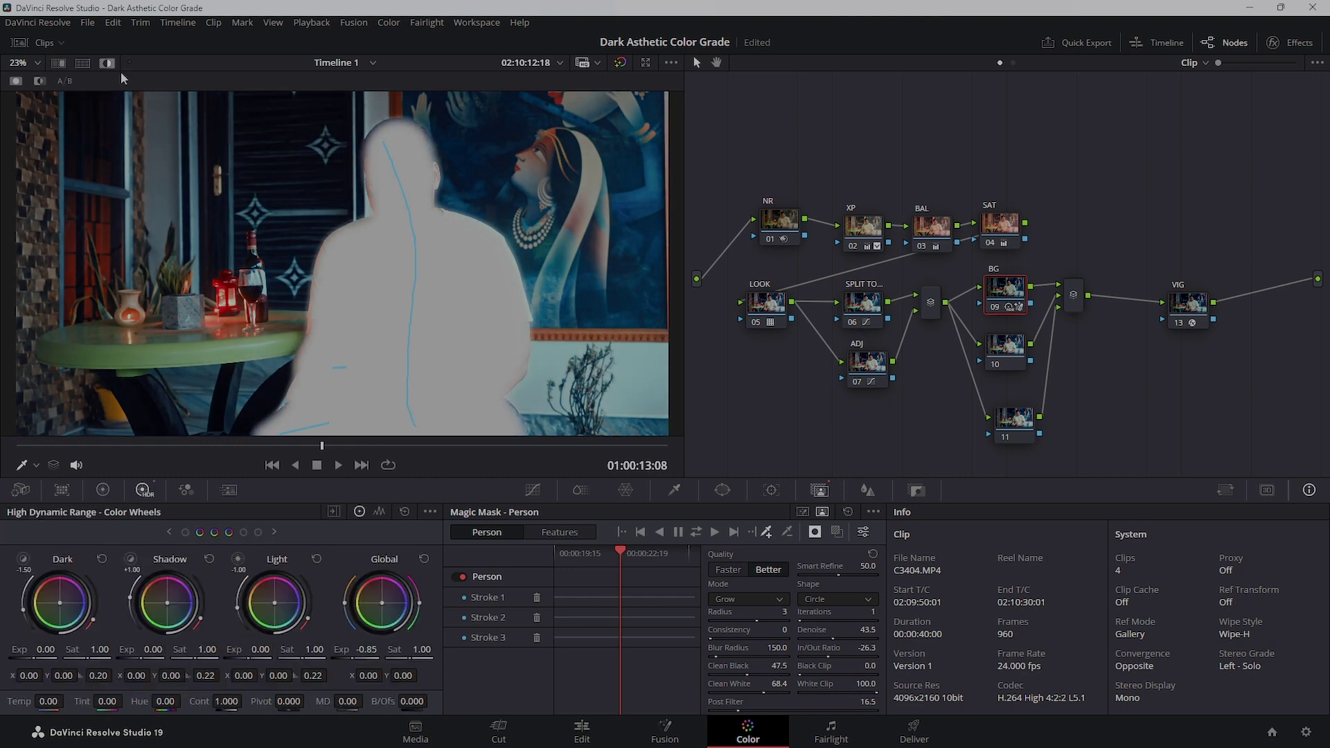
Label node 10 TABLE and fit a wide elliptical window around the table and its objects, with softness 8.33
click(1004, 346)
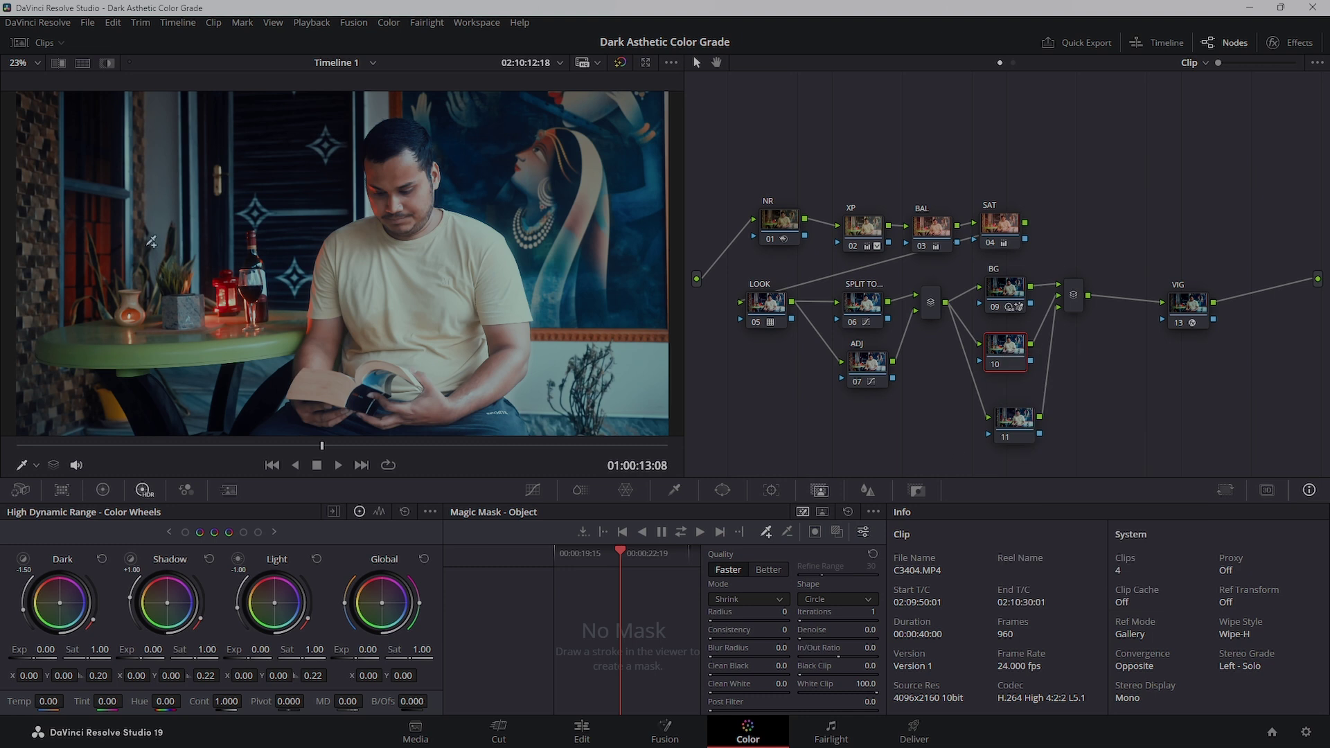
drag(1004, 352, 1006, 357)
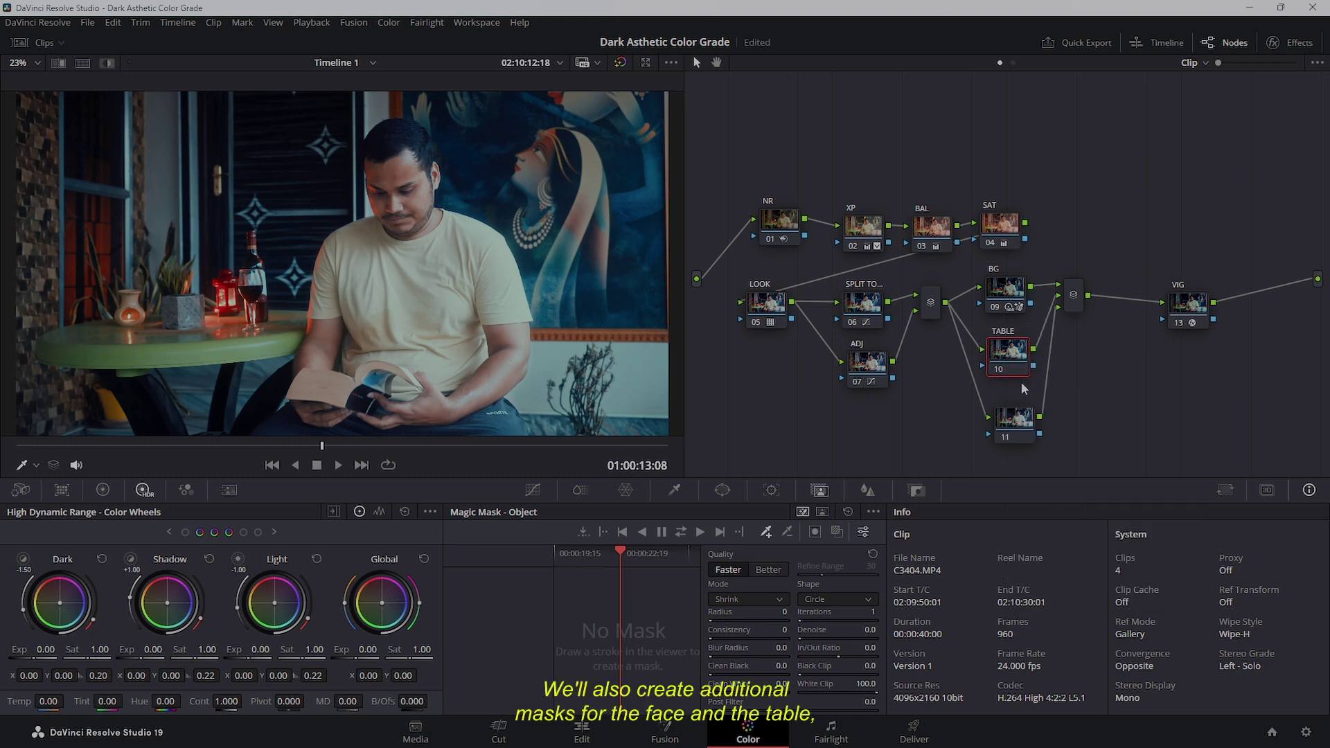
click(722, 489)
click(474, 582)
drag(342, 263, 175, 305)
drag(78, 306, 44, 307)
drag(175, 209, 174, 236)
drag(319, 307, 334, 307)
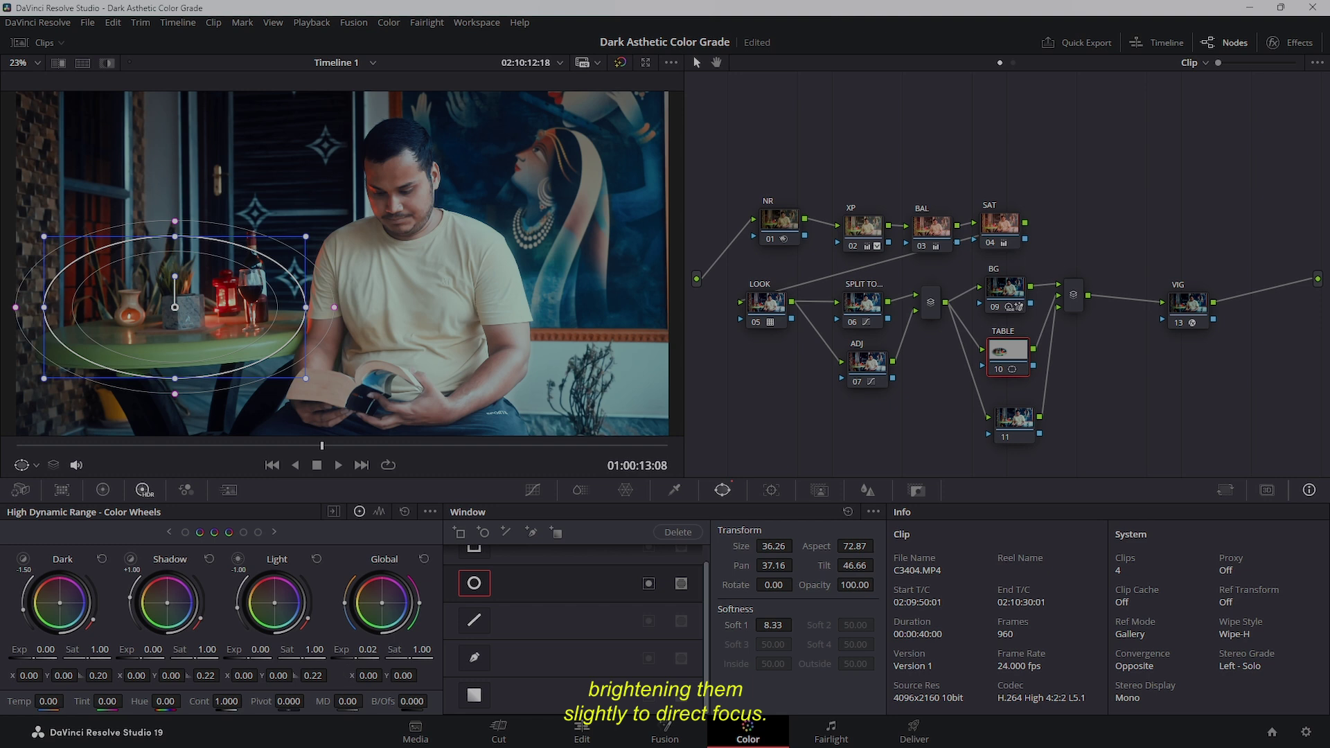
Brighten the table with HDR Global exposure, set its window's softness to 15.84, and warm it with Temp 300 and Tint 0.50
drag(353, 655, 378, 655)
drag(334, 307, 359, 307)
click(102, 490)
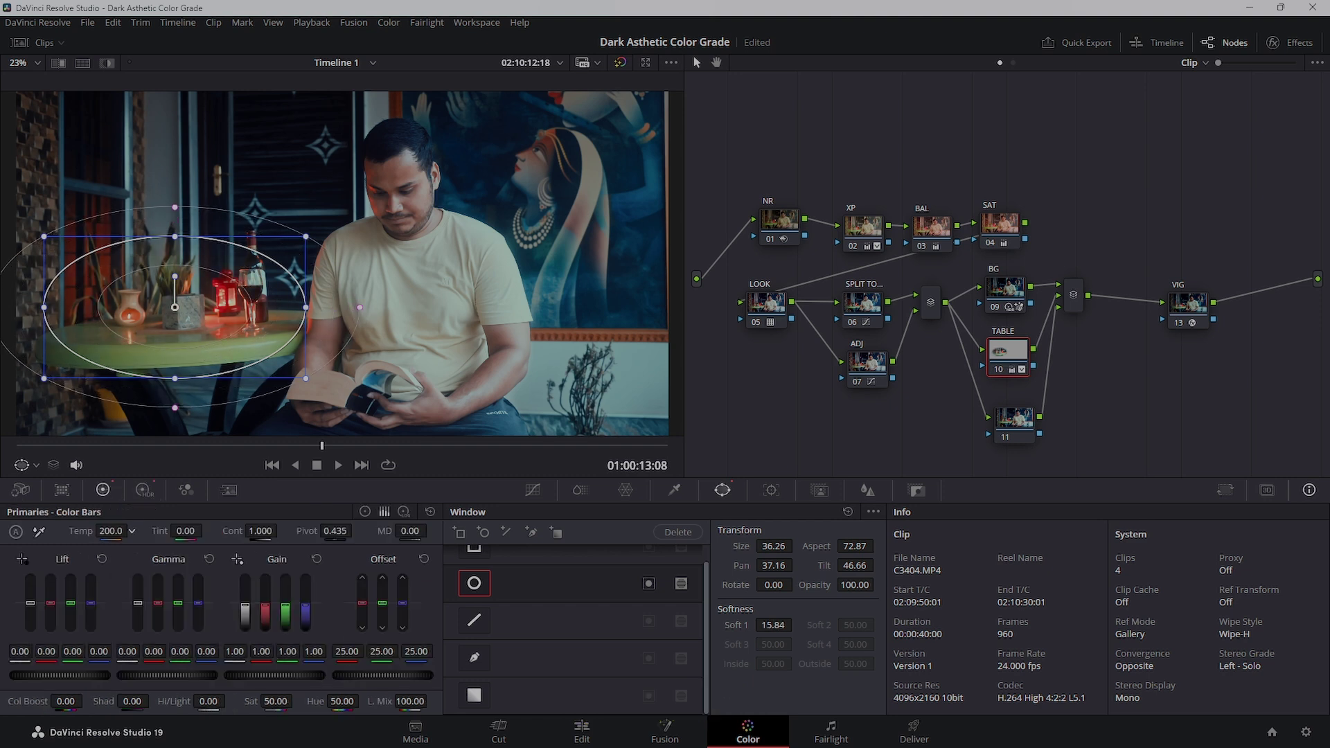
drag(186, 531, 1105, 403)
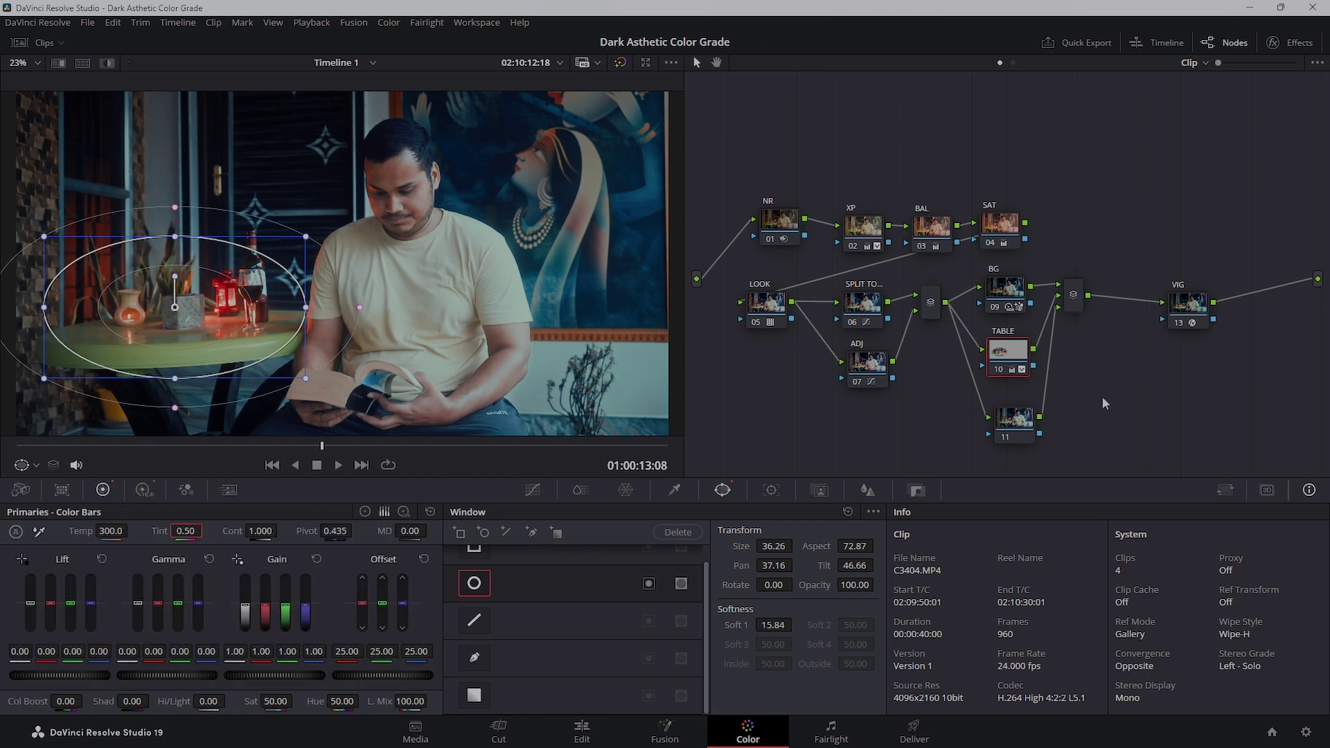
click(532, 490)
Label node 11 FACE and fit an elliptical window over the man's face, with size 34.96, aspect 34.99 and softness 5.11
click(1016, 434)
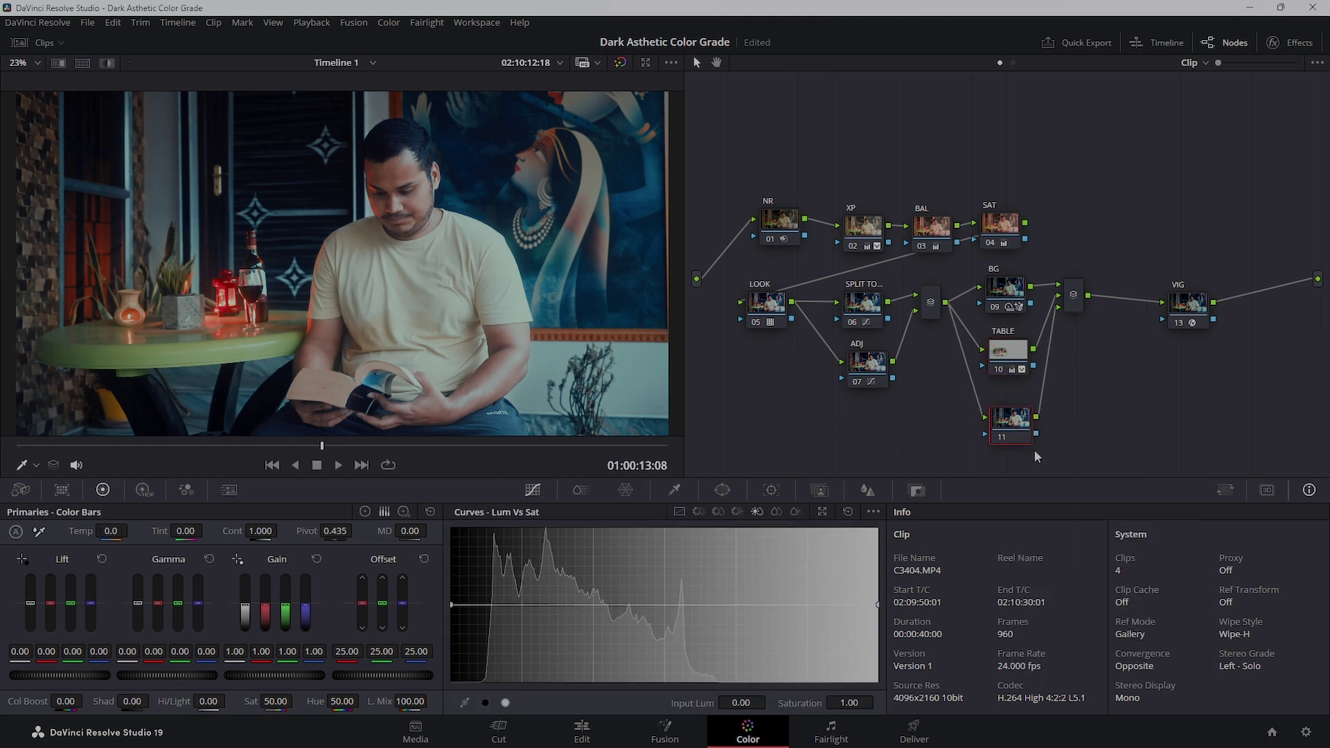
click(722, 489)
click(474, 583)
drag(341, 263, 399, 195)
drag(456, 144, 429, 151)
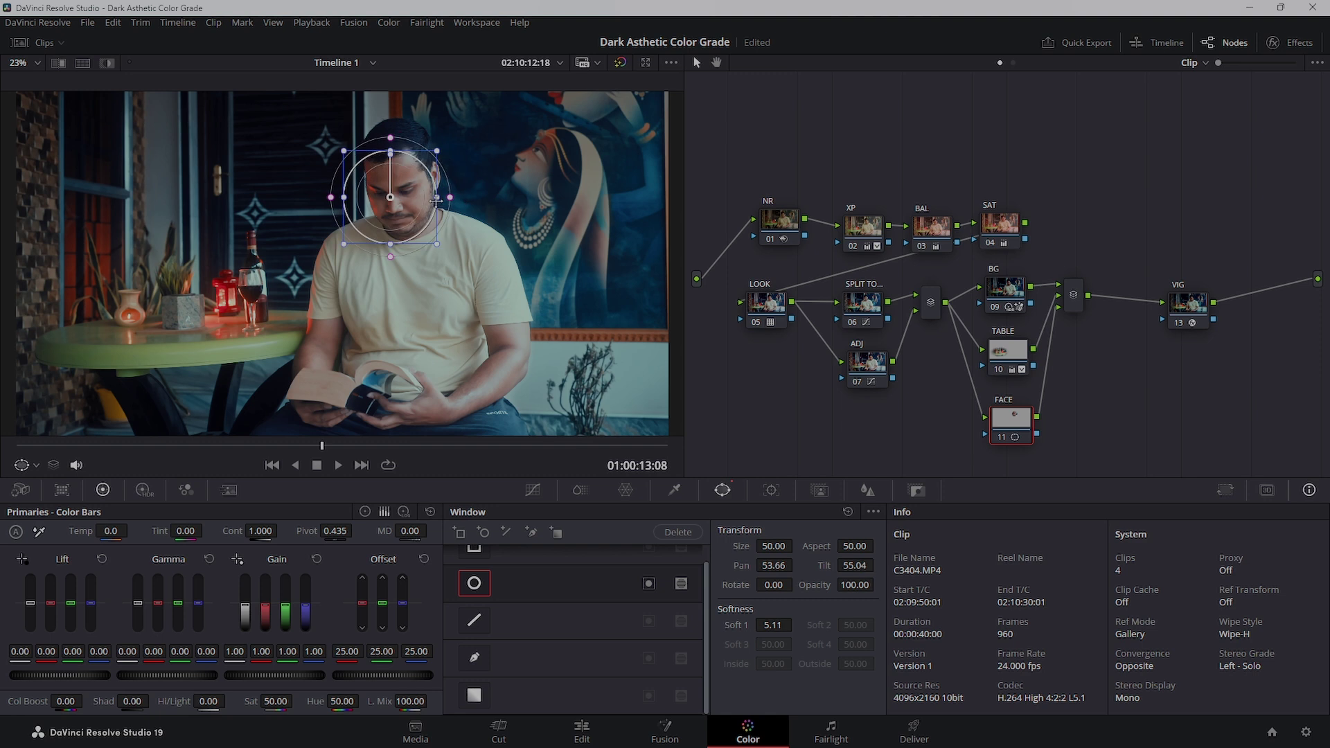
drag(340, 197, 362, 195)
Refine the BAL node's colour balance while checking the isolated face against the vectorscope, then close the scopes and end the highlight view
click(107, 63)
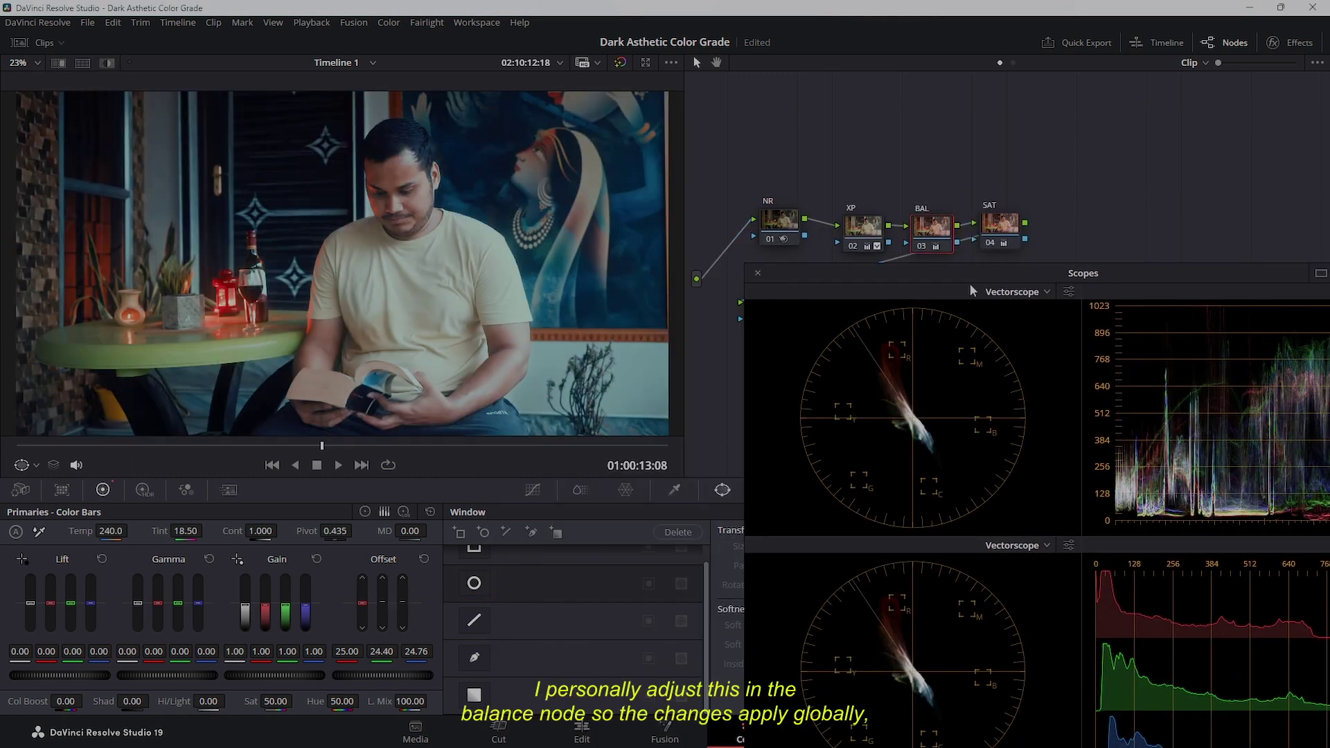
drag(970, 283, 1247, 258)
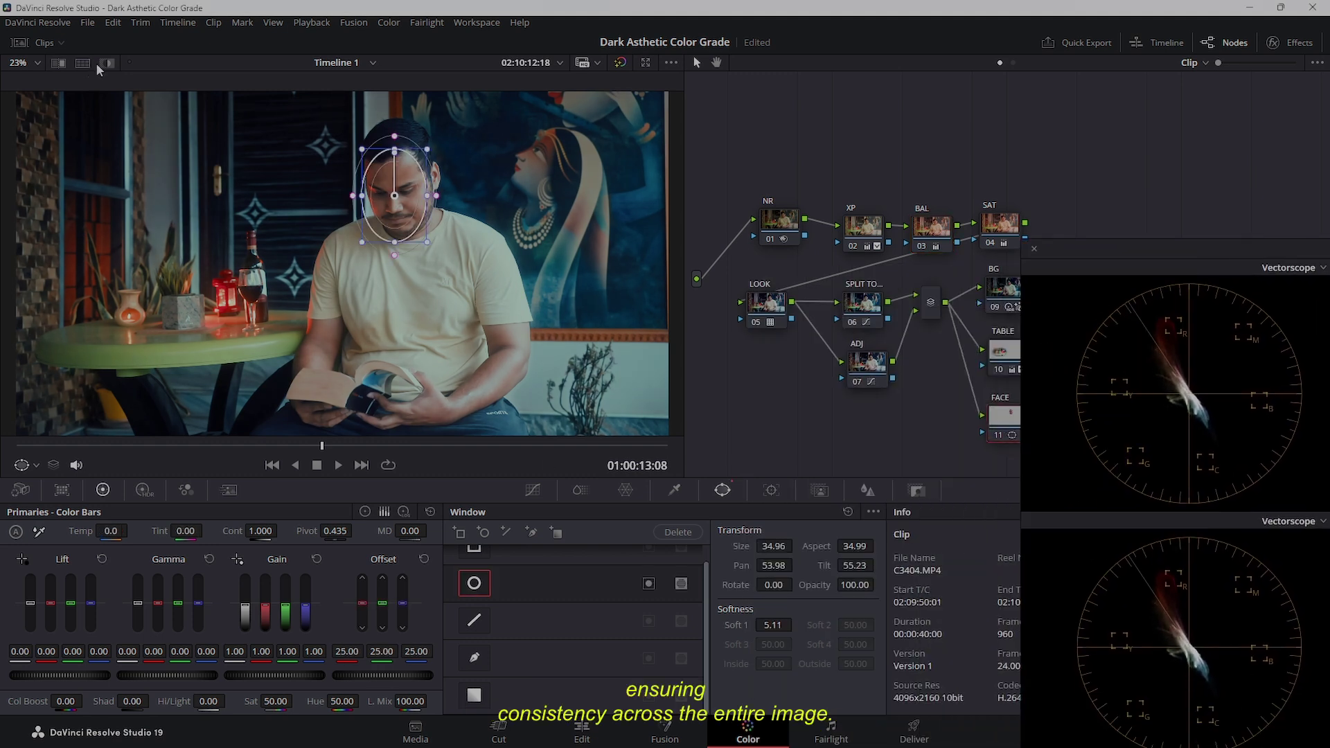
click(105, 63)
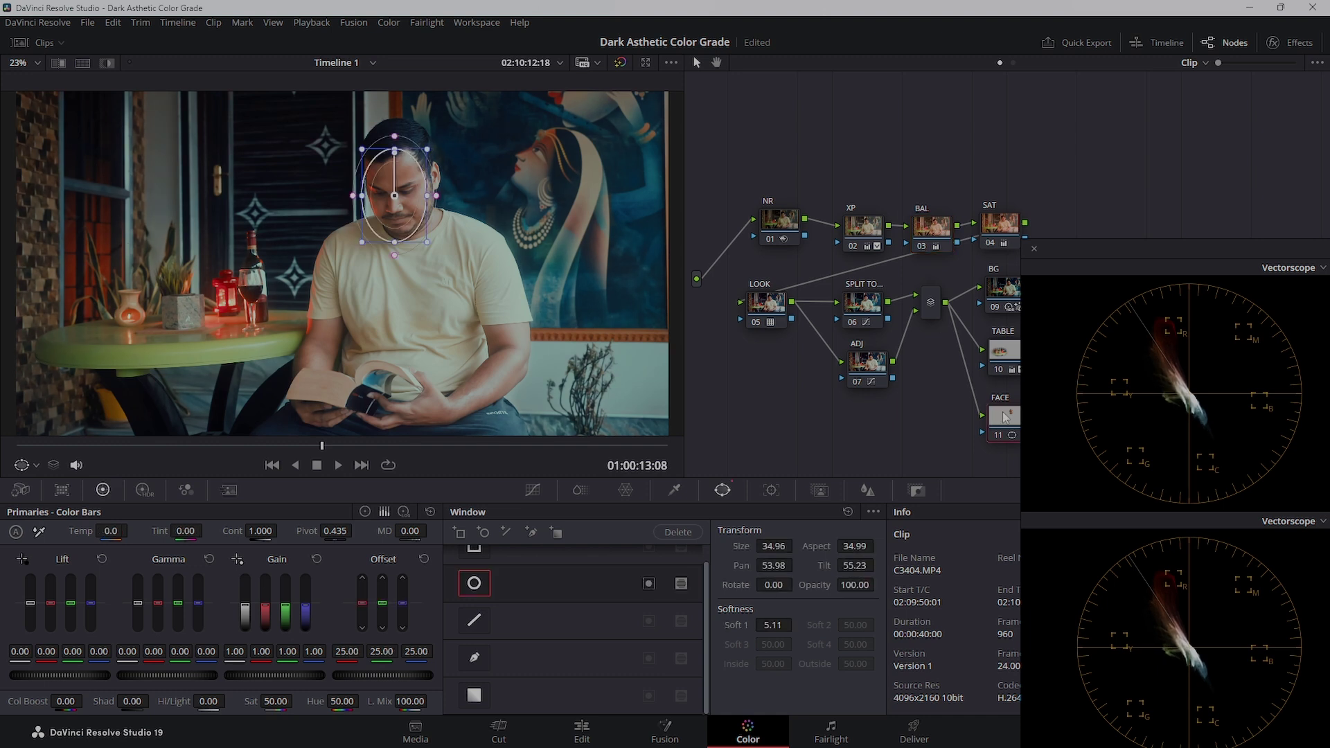
click(1005, 416)
key(shift+h)
click(1033, 248)
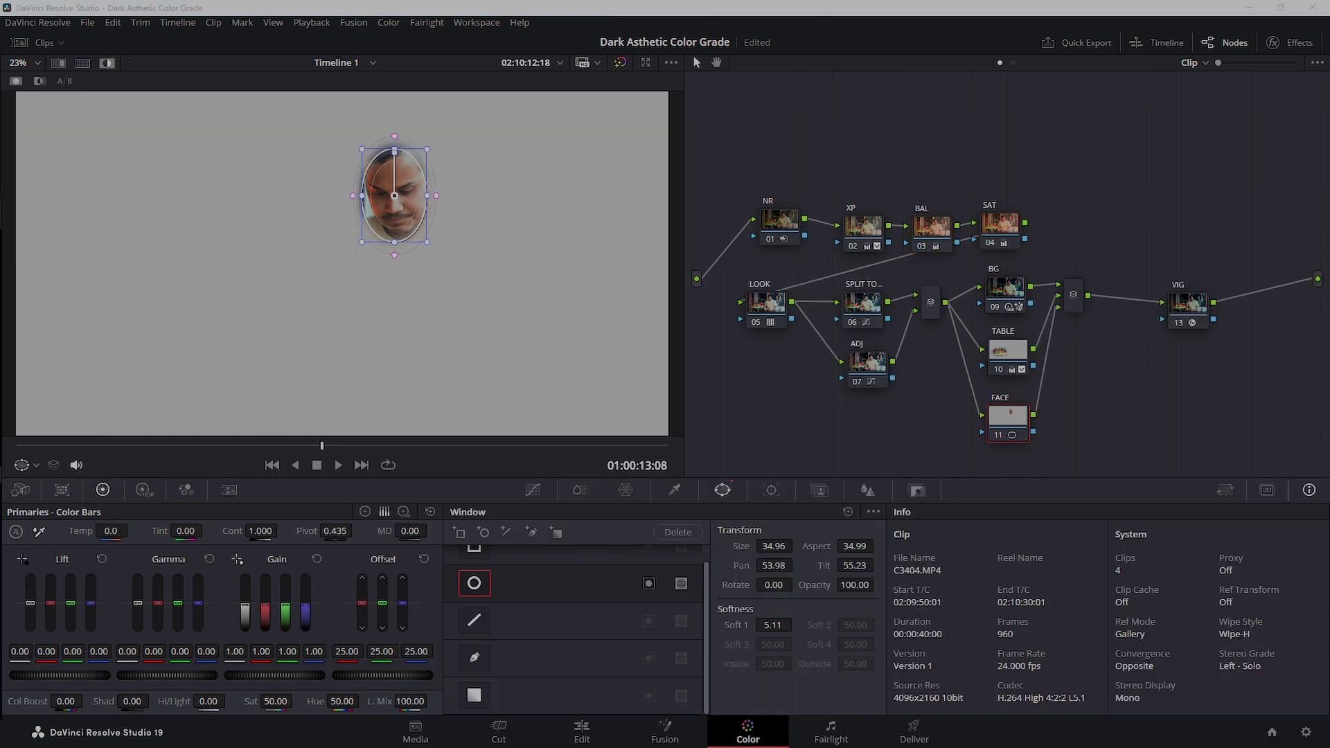
click(106, 62)
Brighten the FACE node with HDR Global exposure 0.58 and widen its window's softness to 9.31
click(144, 490)
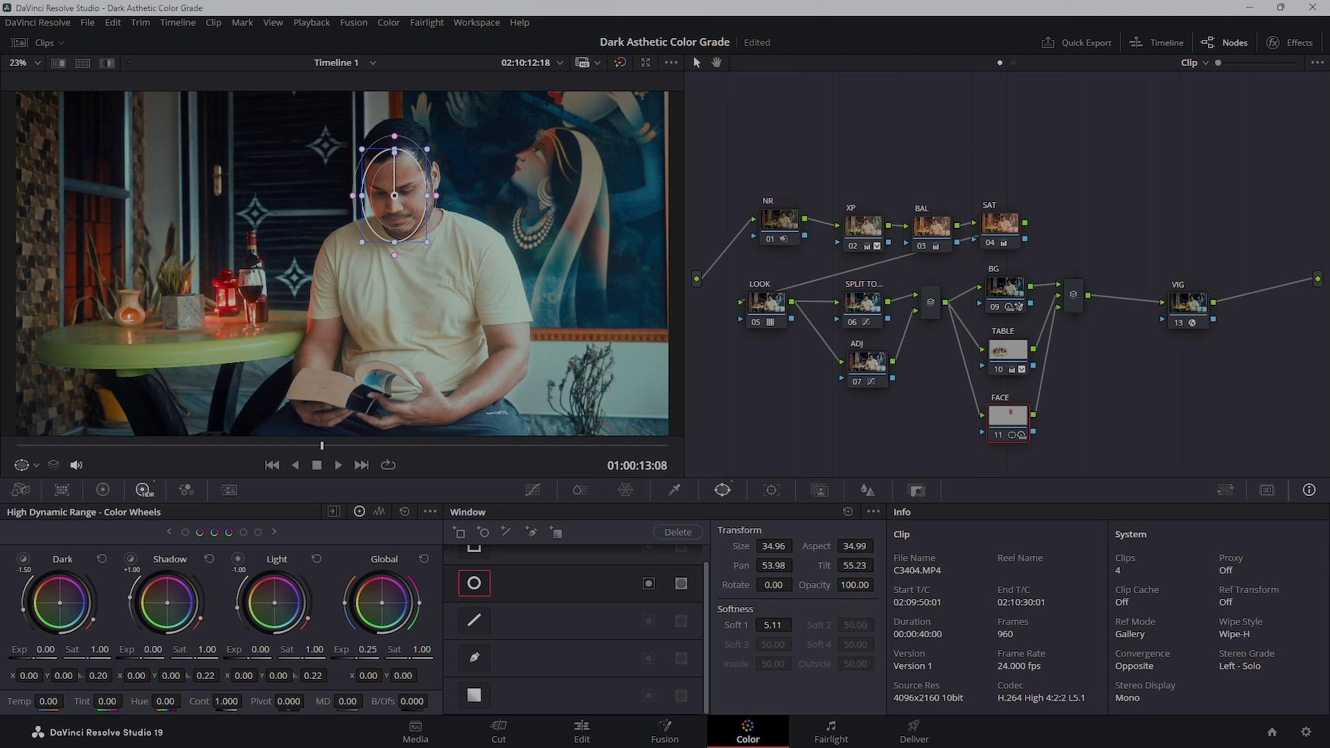
drag(435, 195, 448, 195)
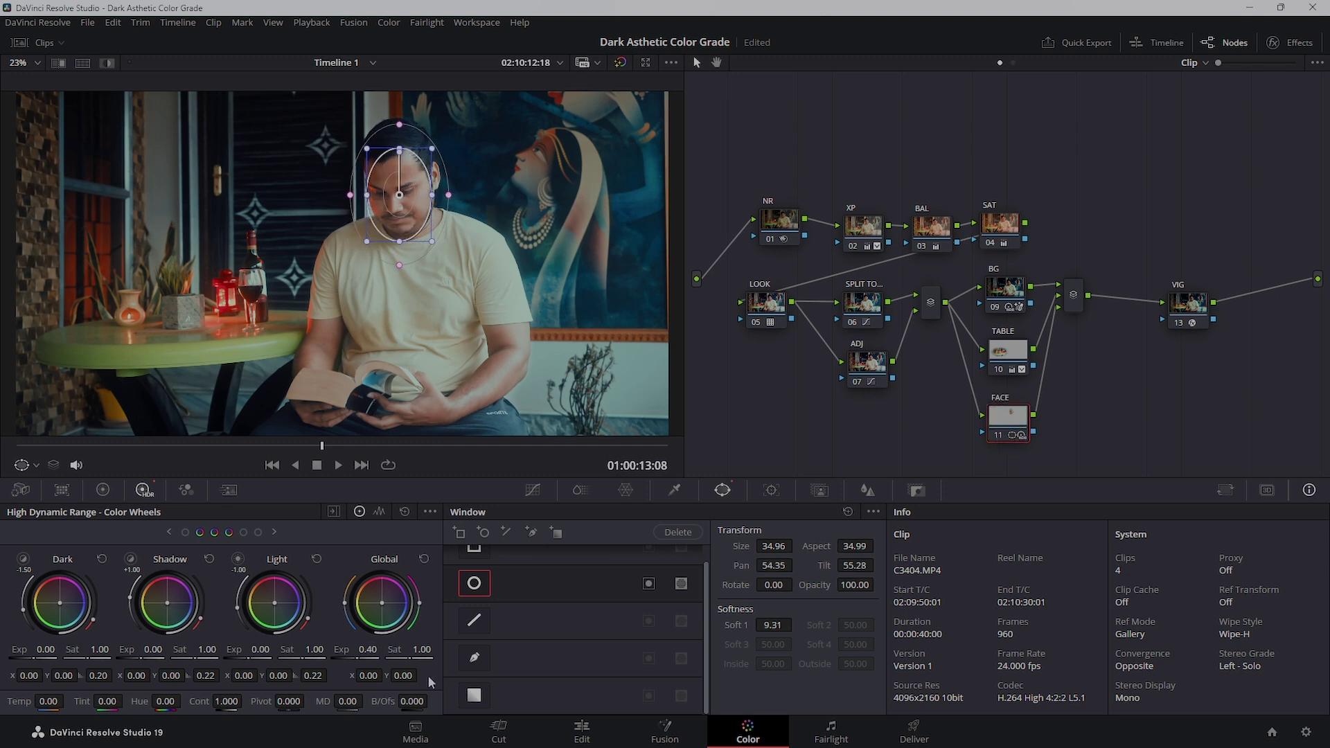
click(532, 490)
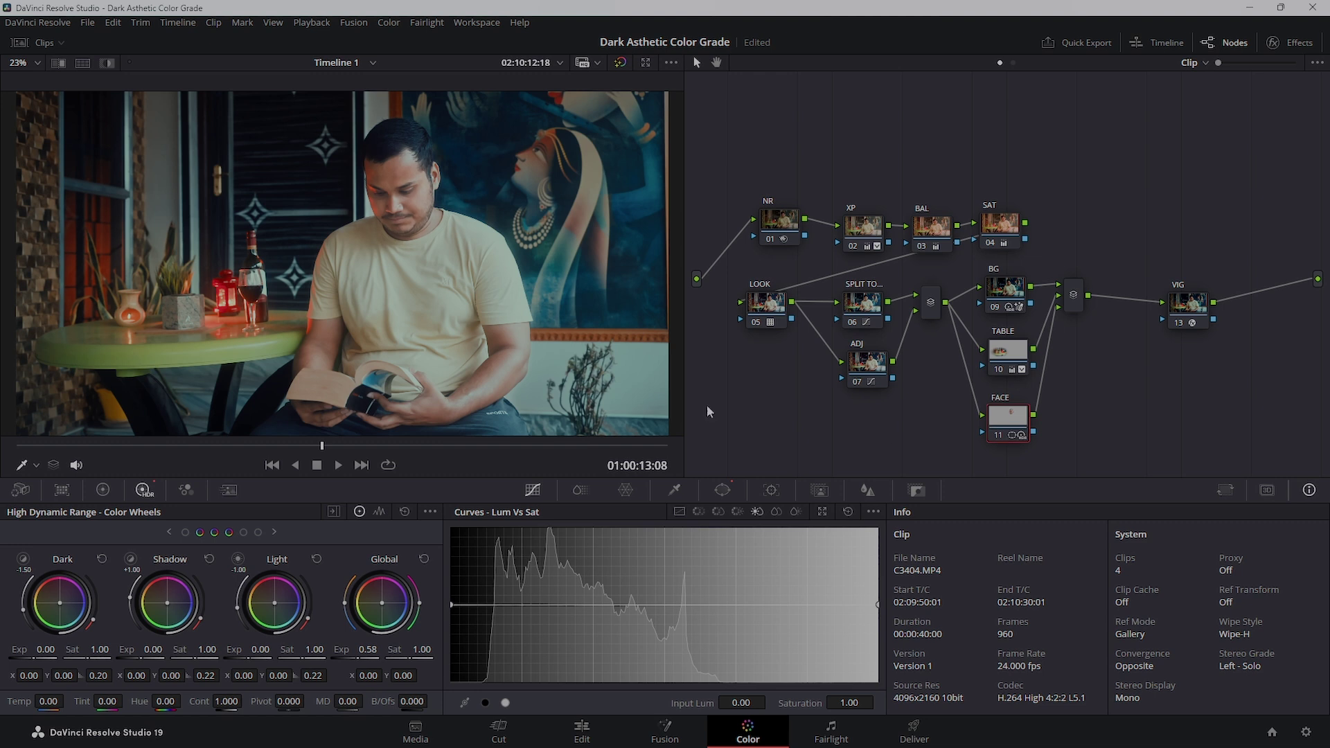
Add a parallel node below FACE, place a gradient window over the wall painting side, and darken it with HDR Global exposure -1.10
key(alt+p)
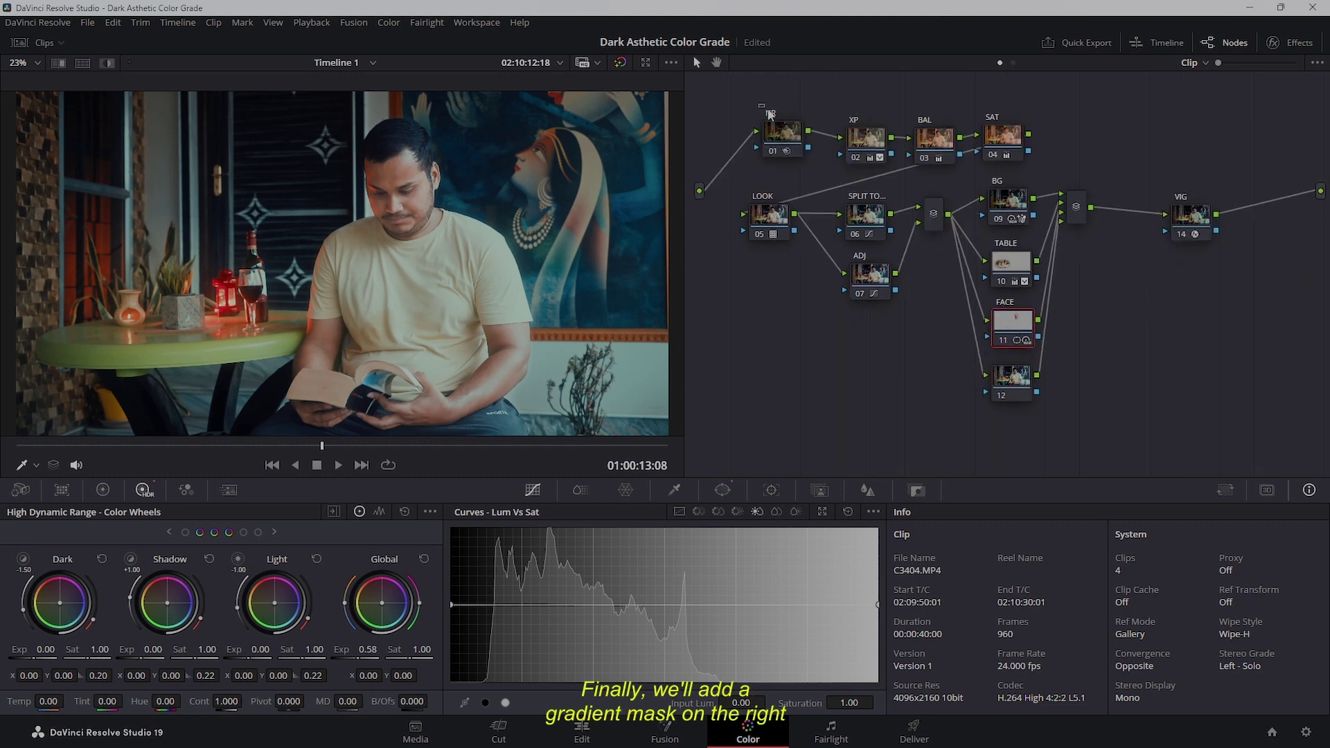
drag(1012, 333, 1012, 344)
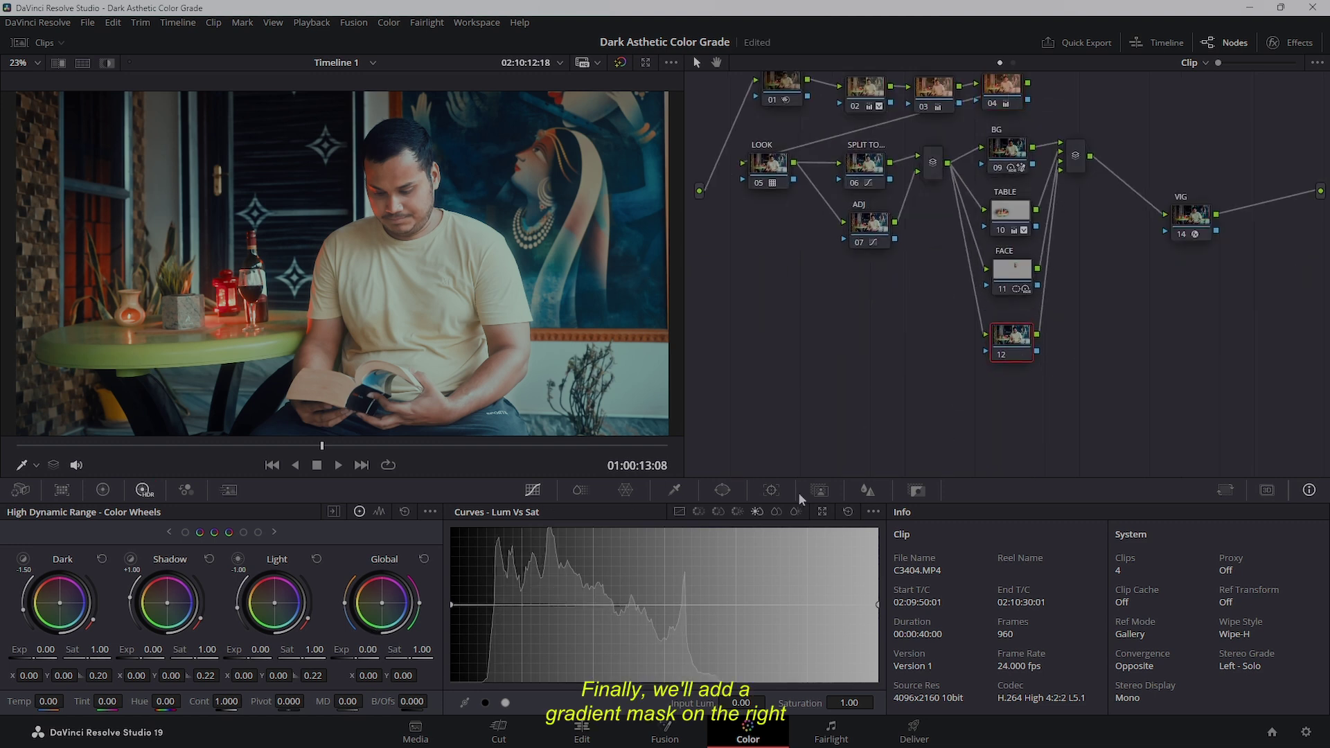
click(722, 489)
click(474, 695)
drag(342, 239, 432, 267)
key(shift+h)
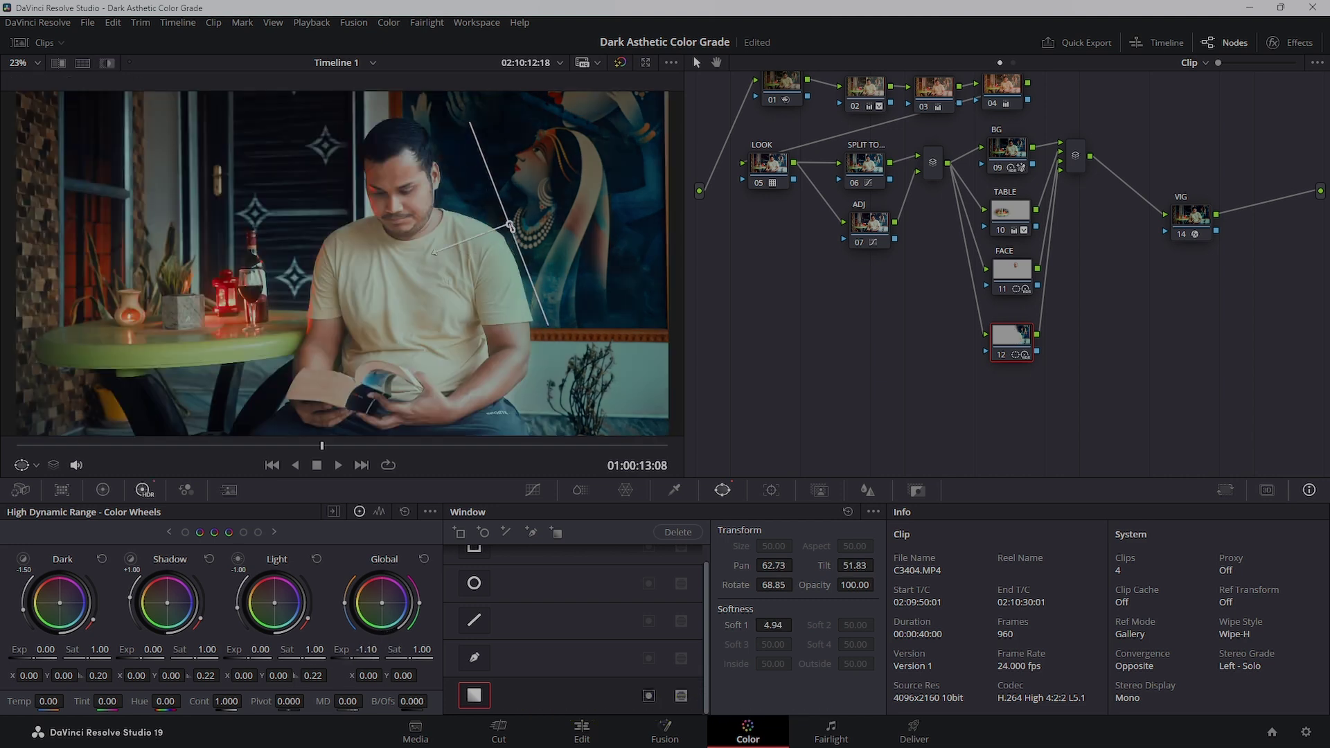
Refine the gradient window to rotation 65.00 and softness 14.91, compare the node off and on, and label it LIGHT SOURCE
scroll(574, 201, down, 3)
drag(569, 167, 532, 223)
key(ctrl+d)
key(ctrl+d)
text(LIGHT SOURCE)
key(Return)
drag(531, 220, 545, 215)
click(533, 489)
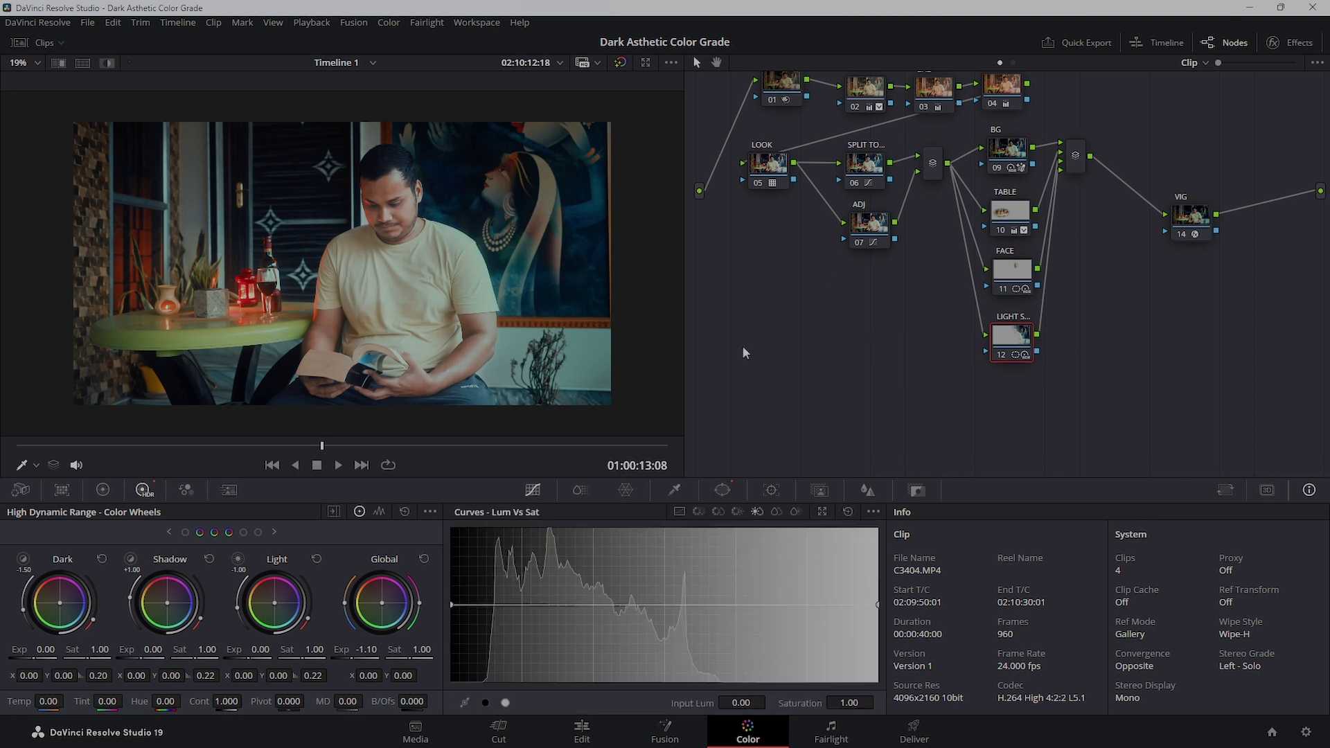
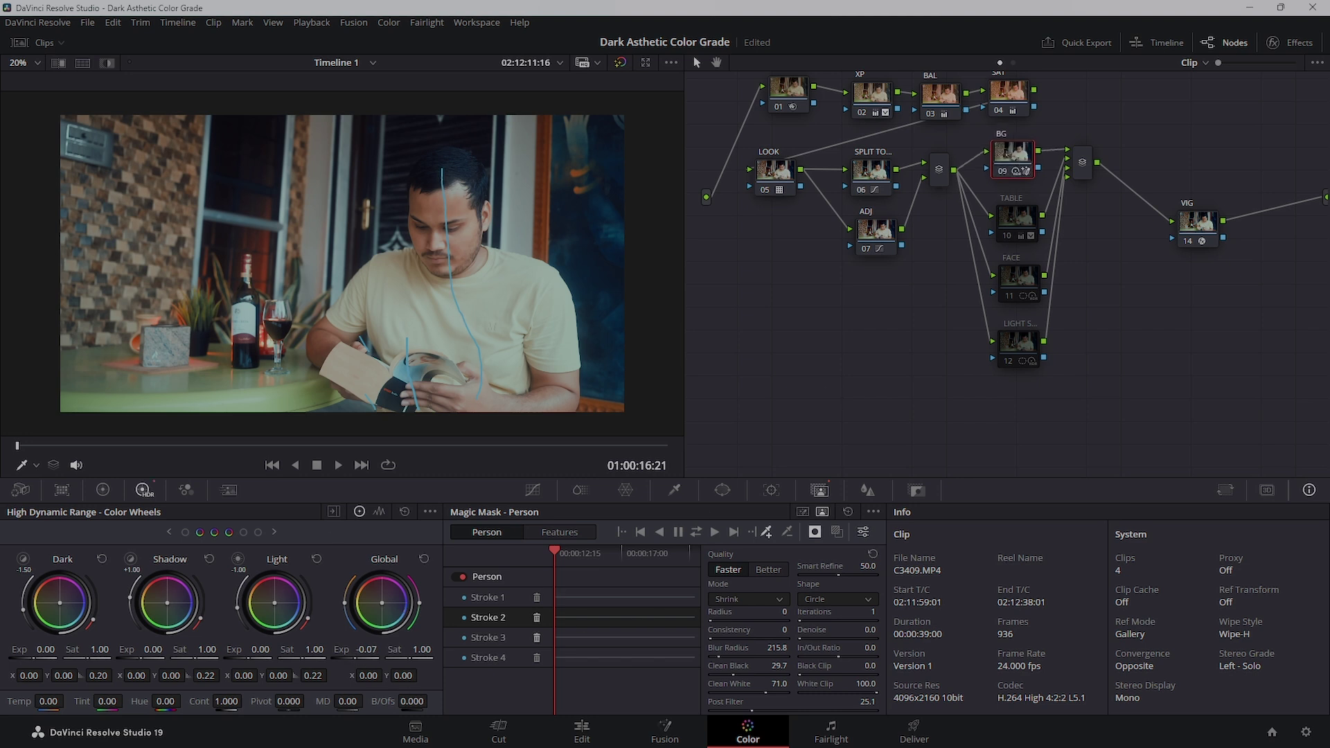
On clip C3409, darken the BG node to HDR Global exposure -0.92, then enable TABLE and reposition its window over the table
drag(367, 649, 339, 649)
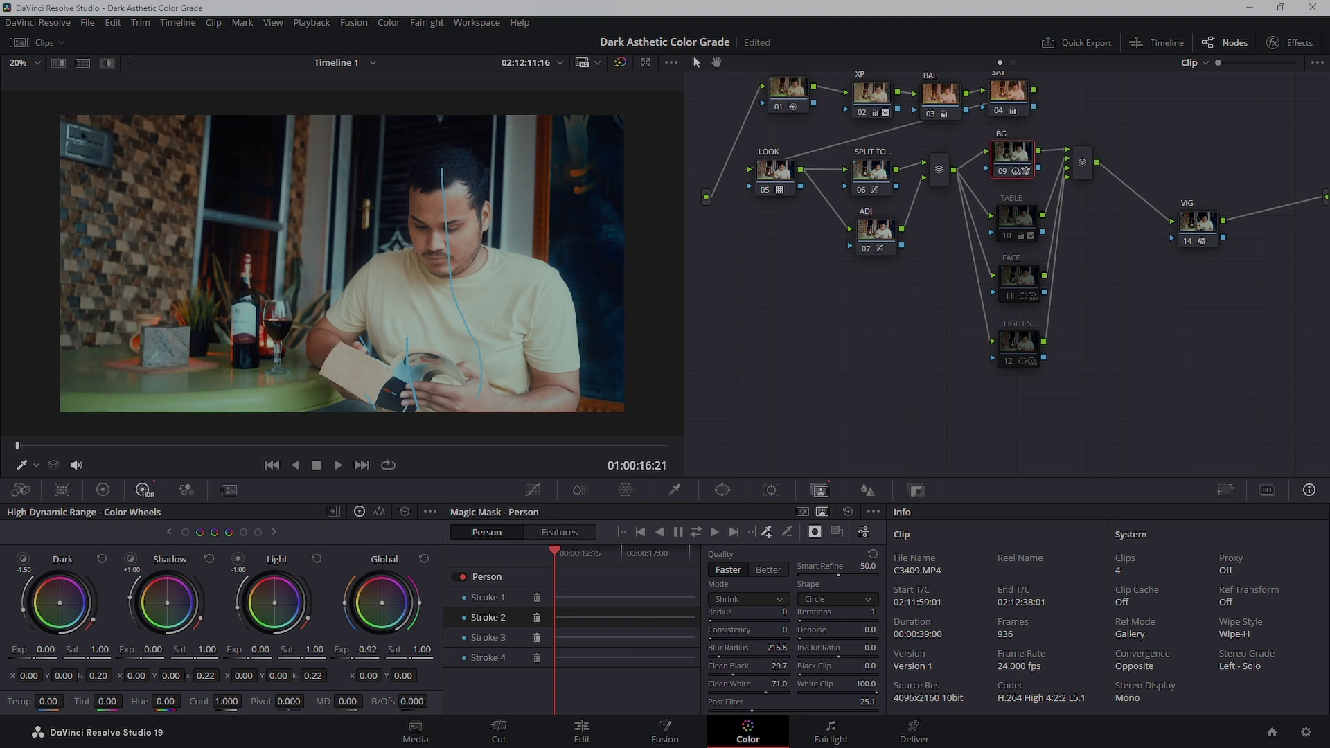
click(1016, 217)
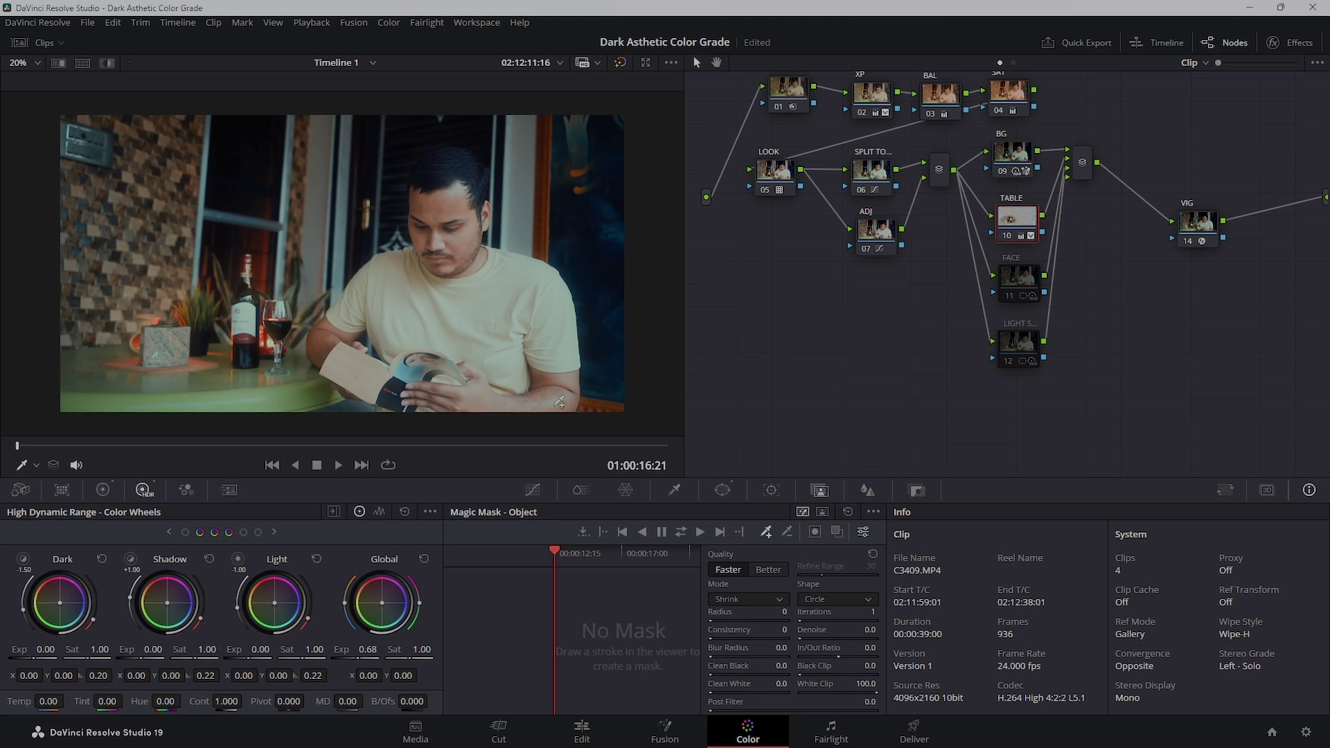
mouse_move(197, 344)
mouse_down()
mouse_move(181, 347)
mouse_move(212, 323)
mouse_up()
drag(212, 270, 205, 303)
Move the FACE window onto the man's face and adjust its Offset, then place the LIGHT SOURCE gradient at pan 68.92, tilt 54.02
click(1018, 280)
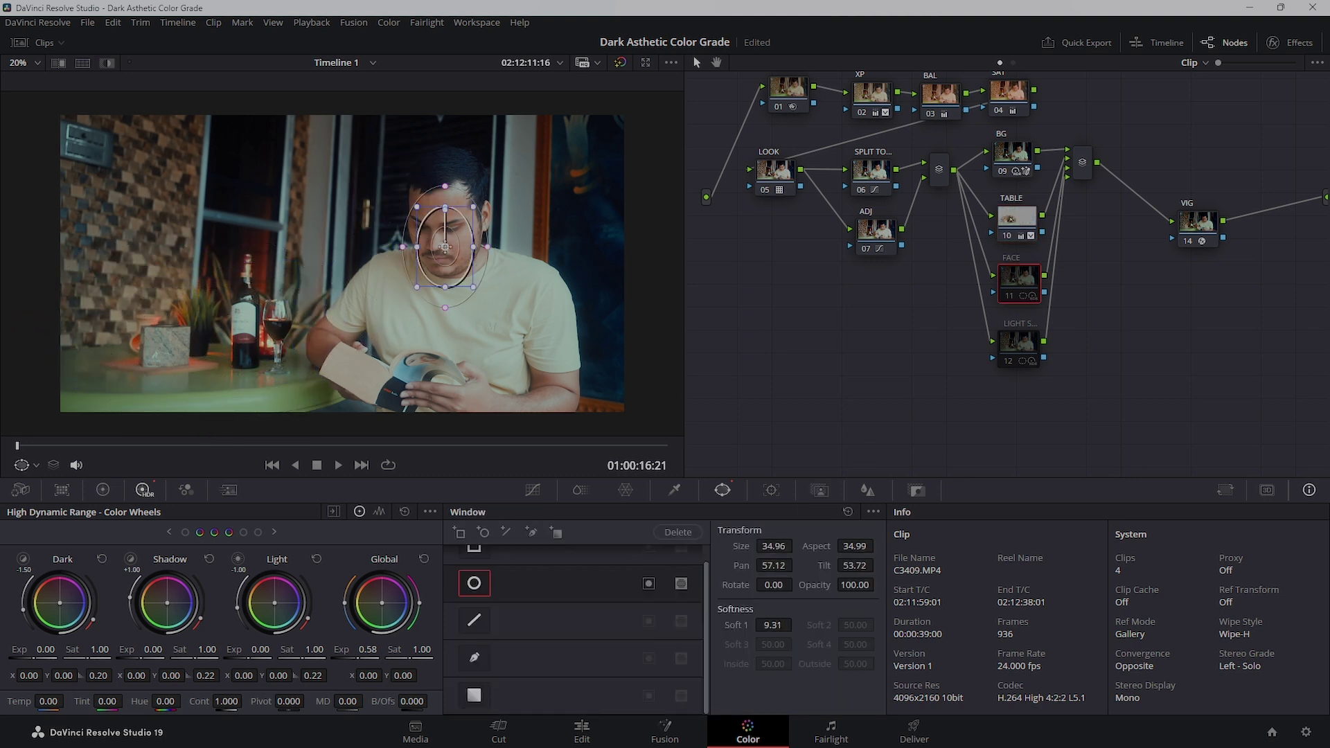
drag(469, 274, 471, 277)
click(103, 490)
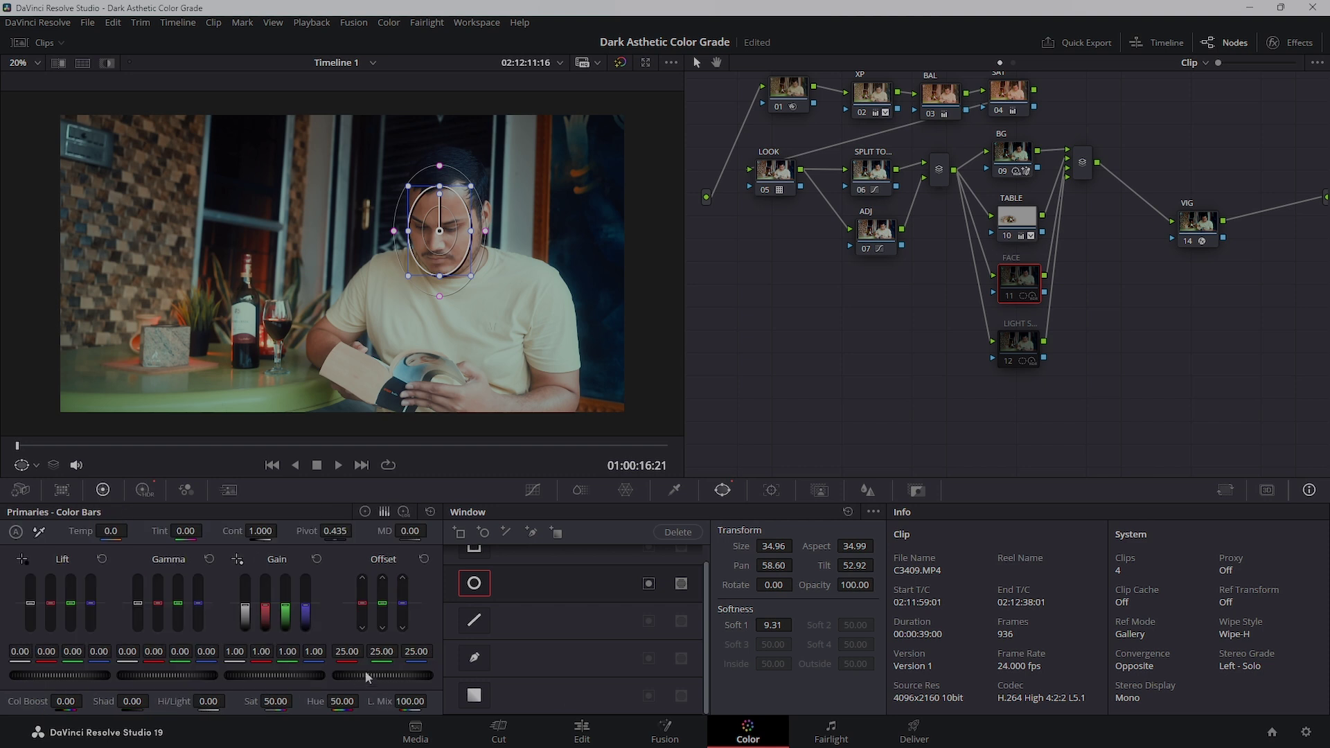
drag(388, 676, 374, 675)
click(1018, 342)
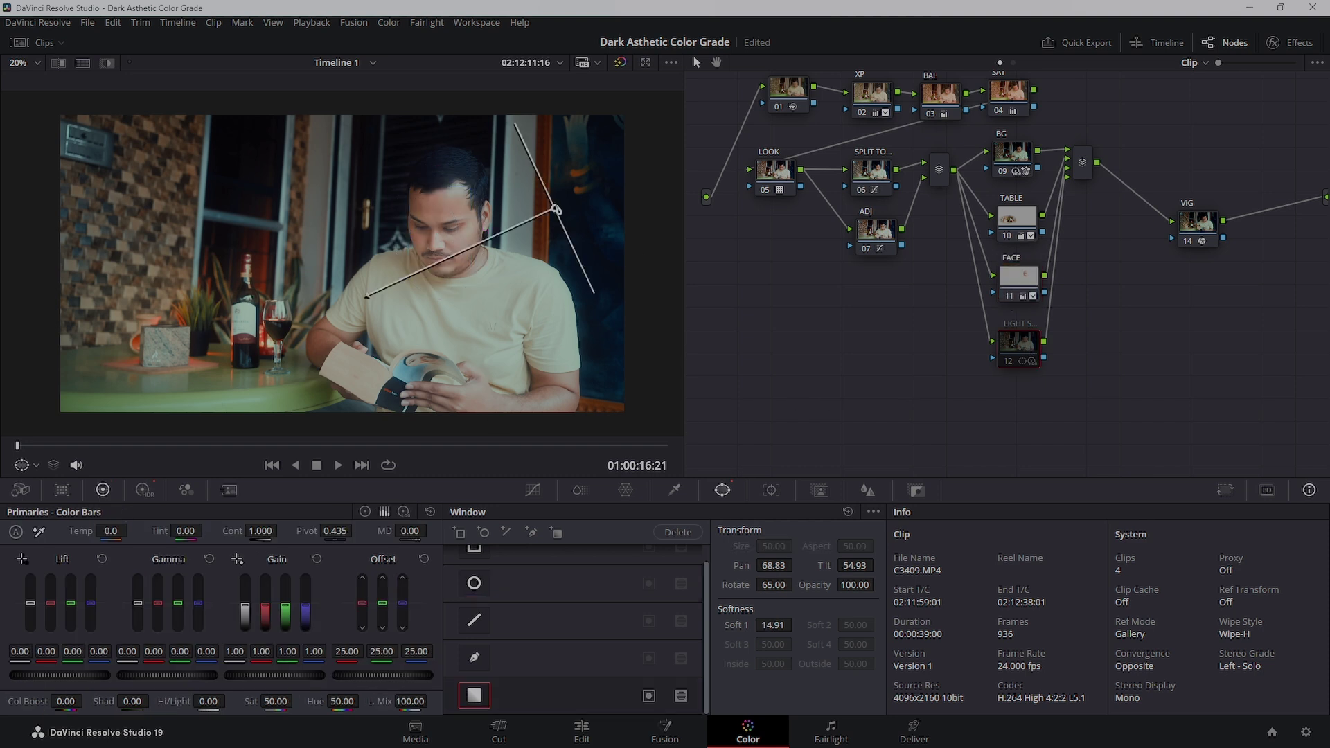
drag(563, 208, 556, 222)
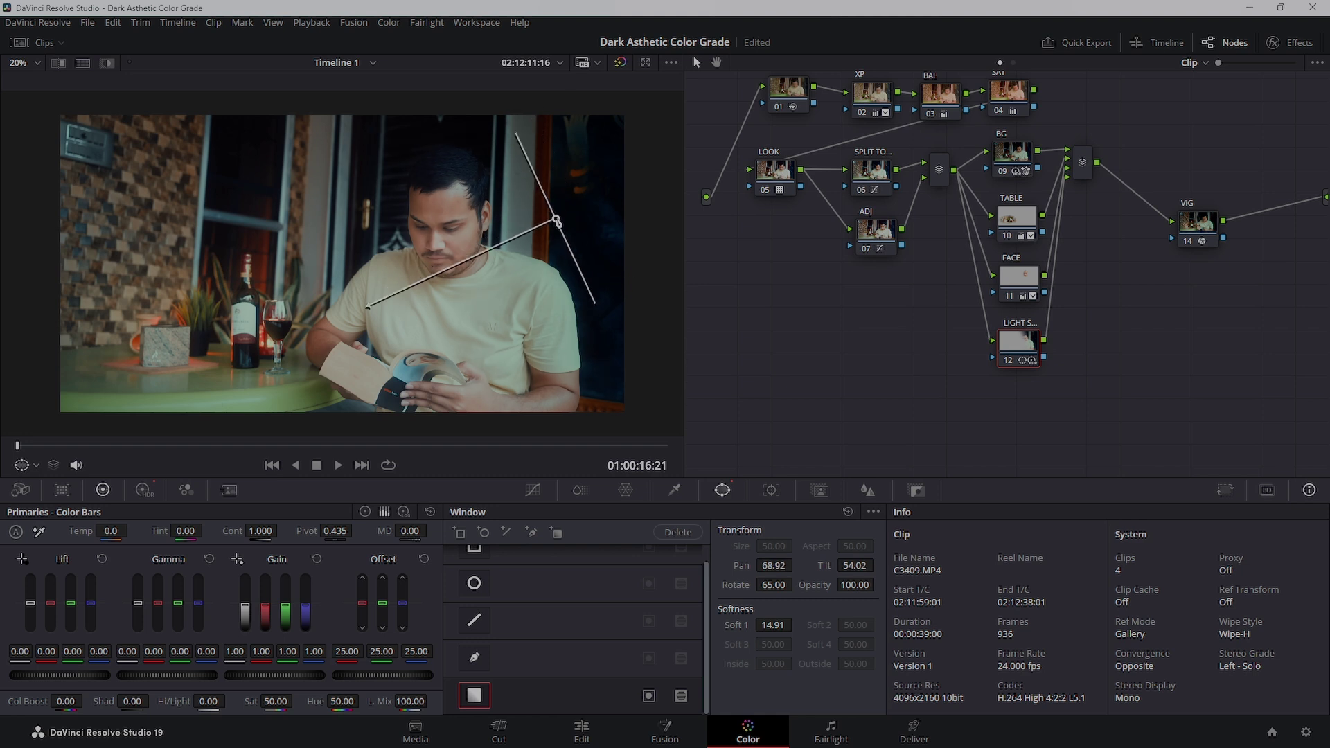
Add a parallel node below LIGHT SOURCE with a gradient window over the lower table corner, and darken it to Offset 15.40
key(alt+s)
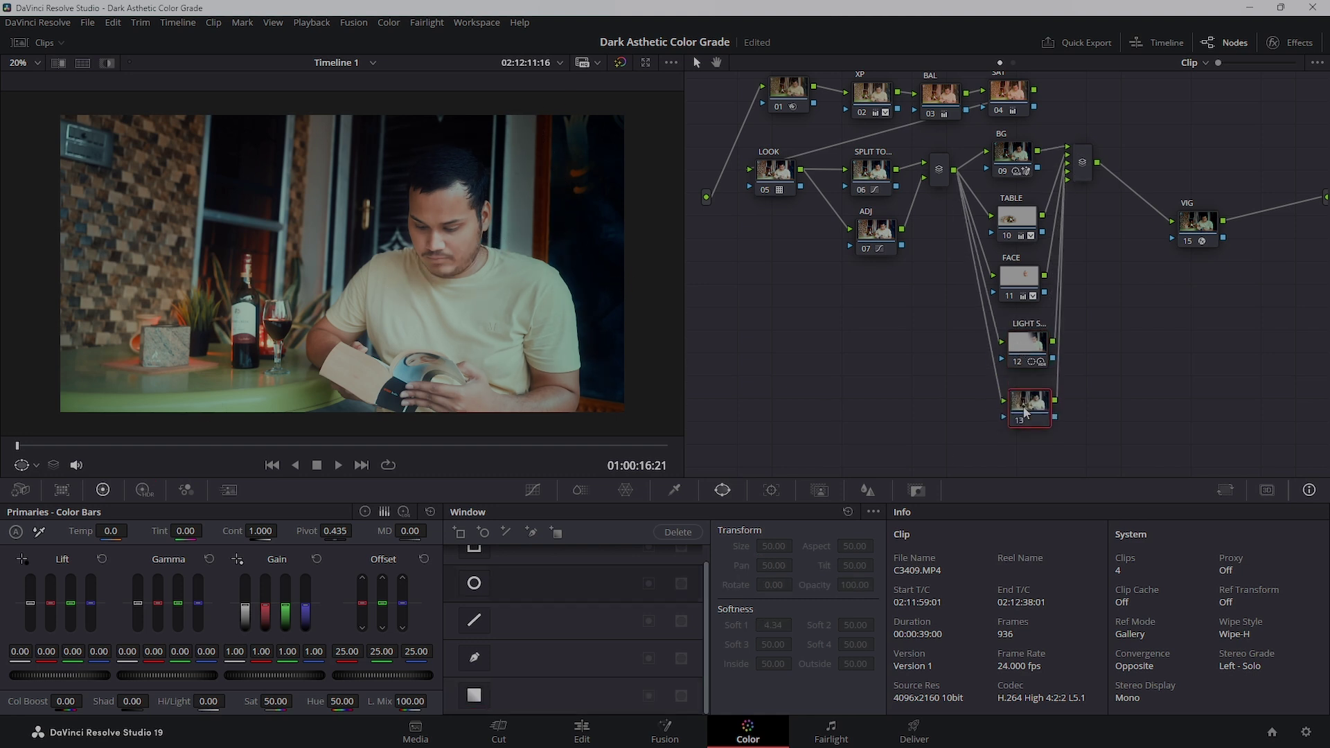
drag(346, 277, 147, 373)
key(shift+h)
key(shift+h)
scroll(266, 211, down, 1)
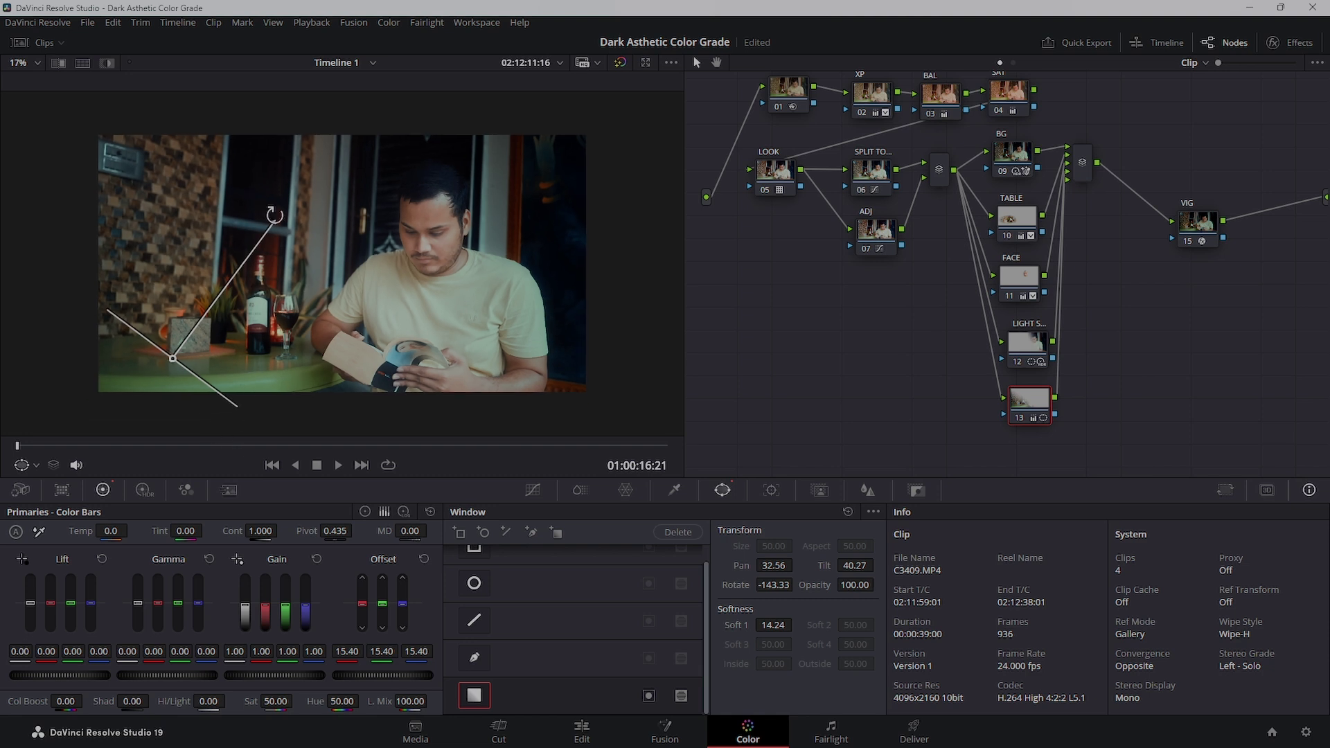
Rotate the new gradient to -175.70, shift it along the bottom of the frame, set softness 10.86, and check its highlighted mask
drag(266, 211, 181, 187)
drag(172, 358, 313, 360)
key(shift+h)
key(shift+h)
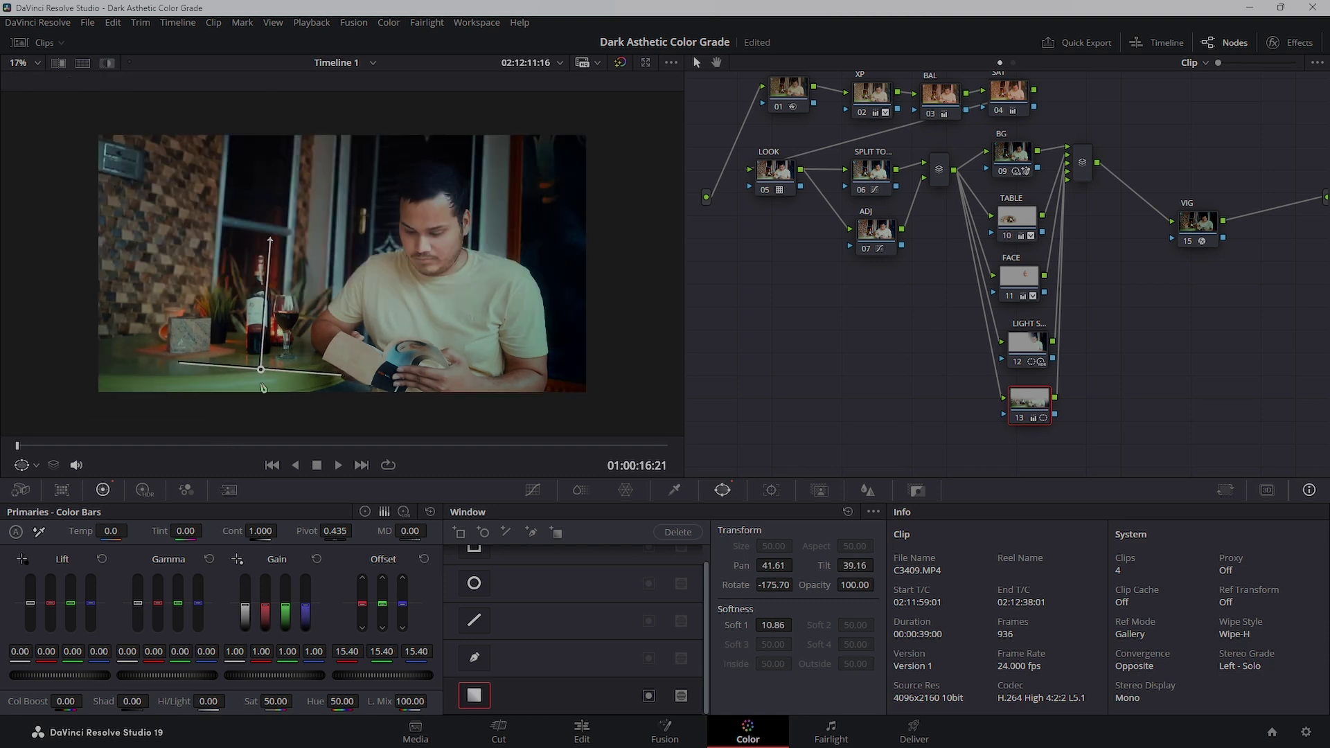
Label the bottom gradient node DOWN and move the LIGHT SOURCE gradient to pan 70.83 and tilt 55.65
click(1016, 217)
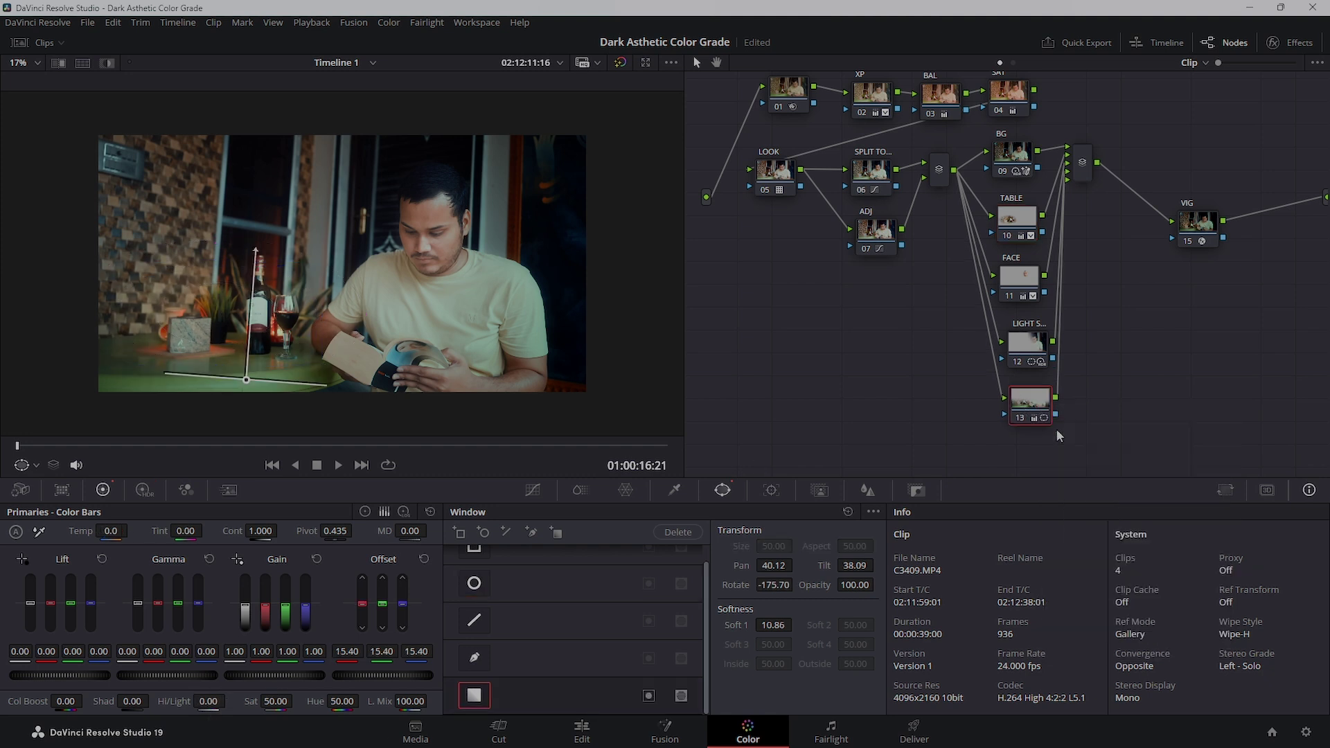
click(1040, 350)
drag(526, 225, 547, 212)
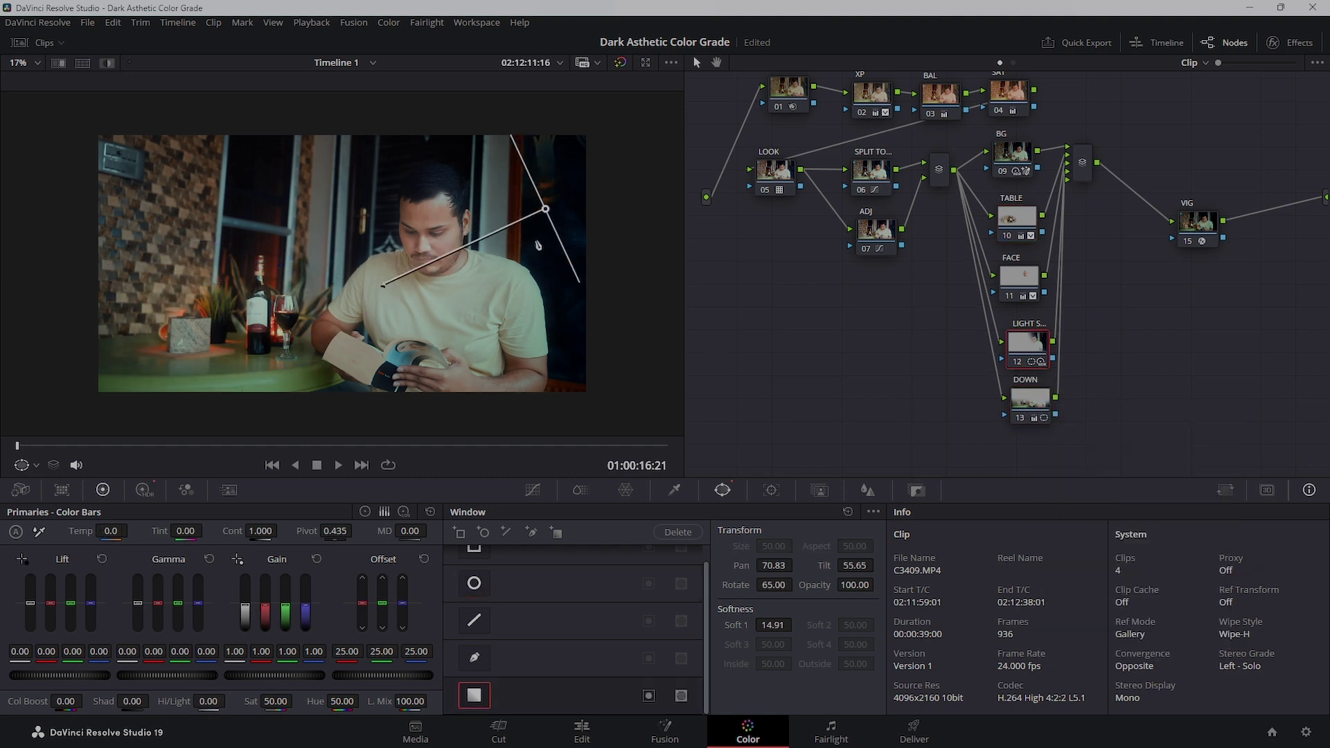
Set the XP node's shadows to 6.00 and reposition the DOWN gradient to pan 36.42 and tilt 39.87
click(885, 103)
drag(133, 701, 153, 701)
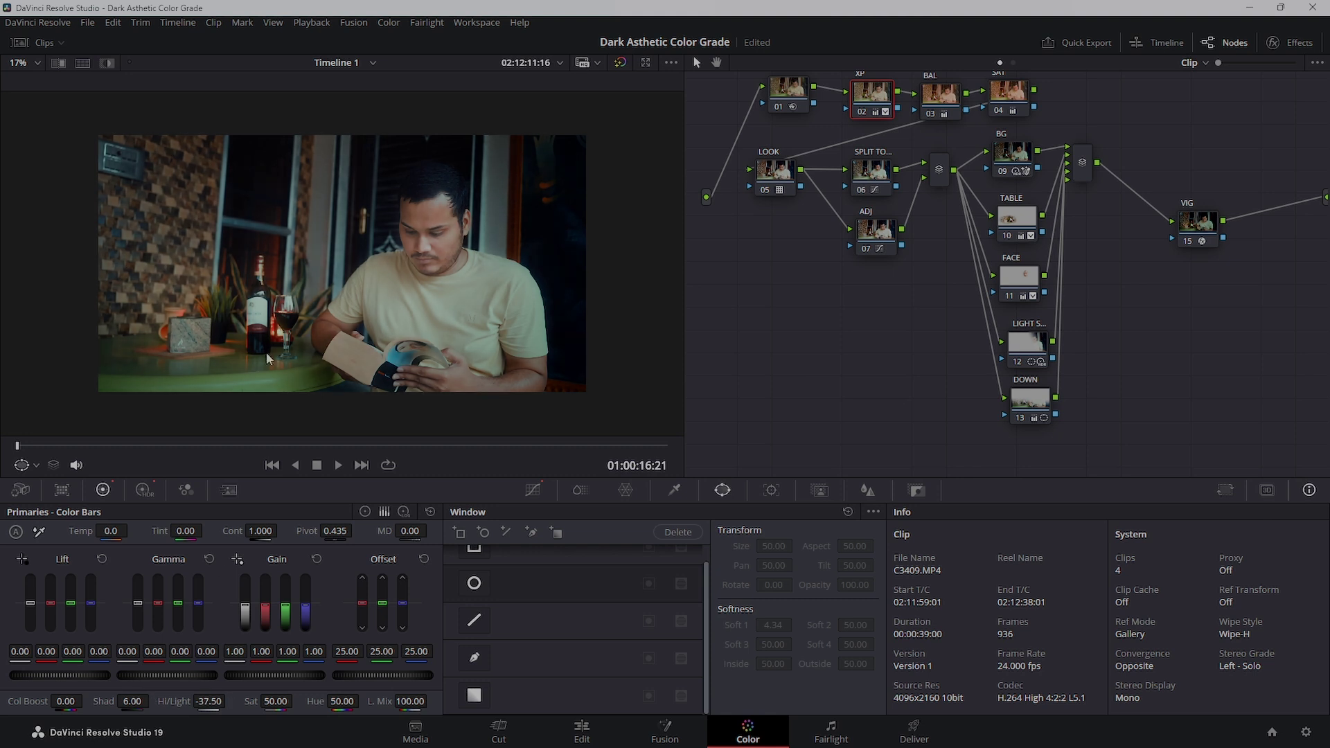
click(1033, 400)
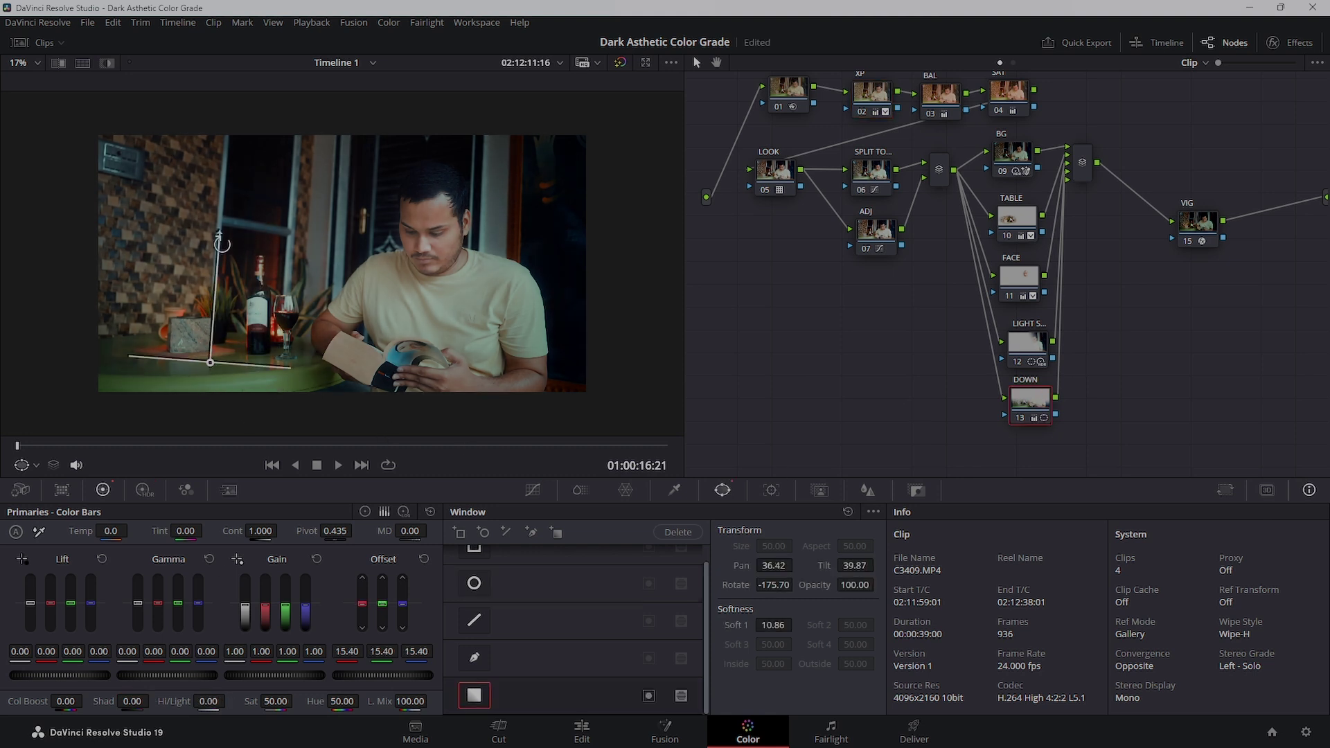
key(alt+shift+semicolon)
key(alt+shift+semicolon)
key(alt+shift+semicolon)
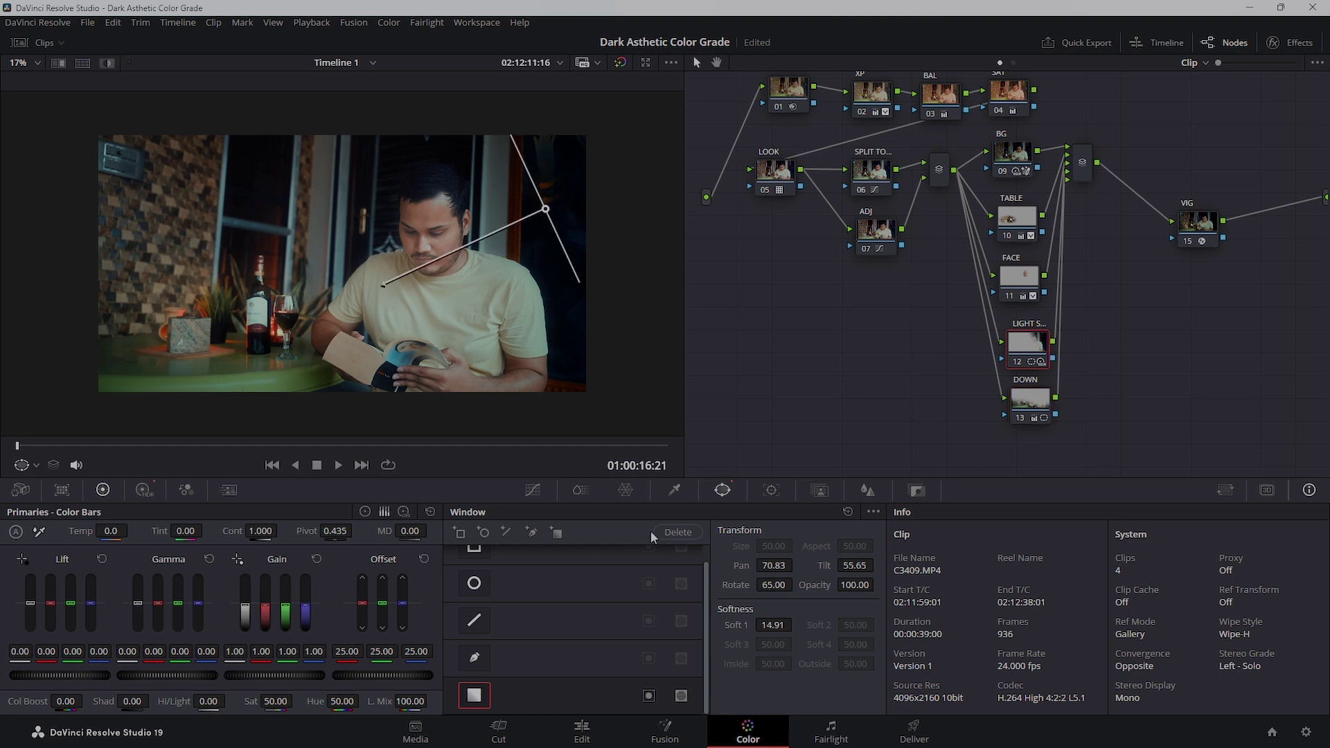
key(alt+shift+c)
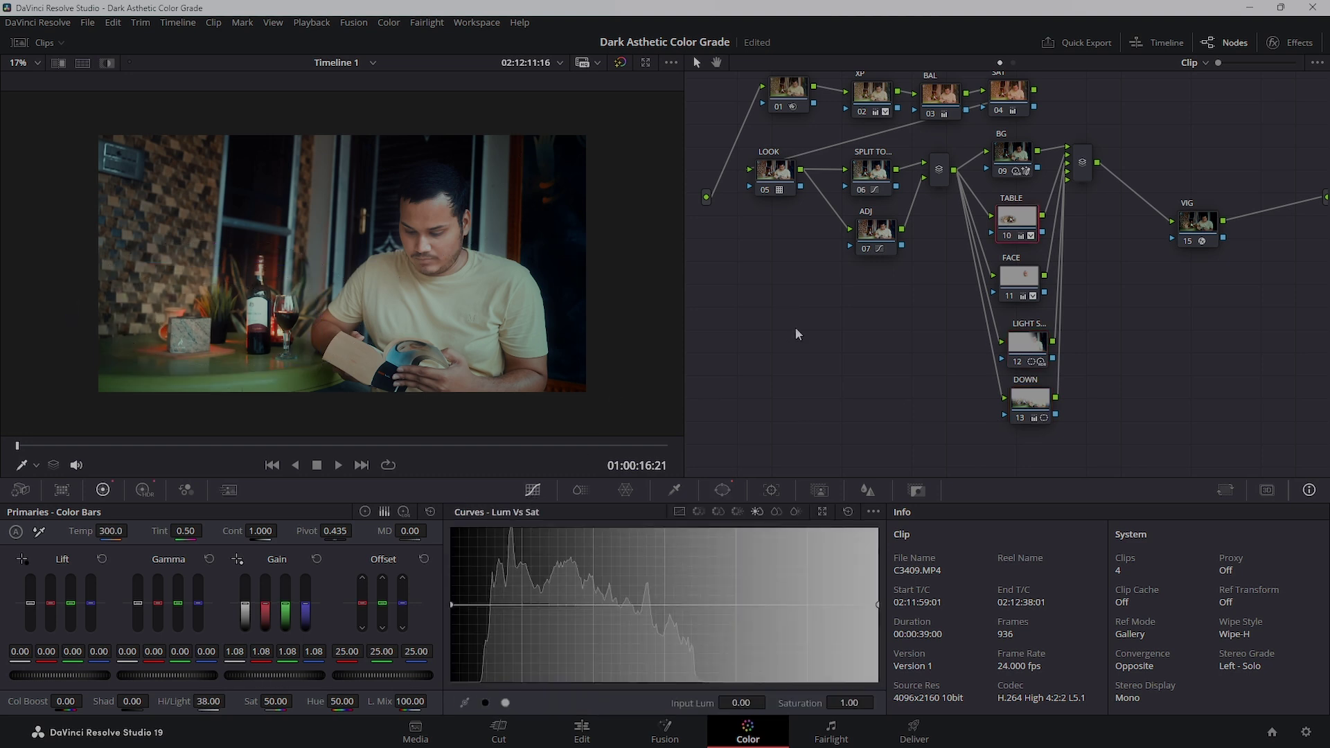
Return to clip C3404 and lower the TABLE node's highlights to -63.50
key(Up)
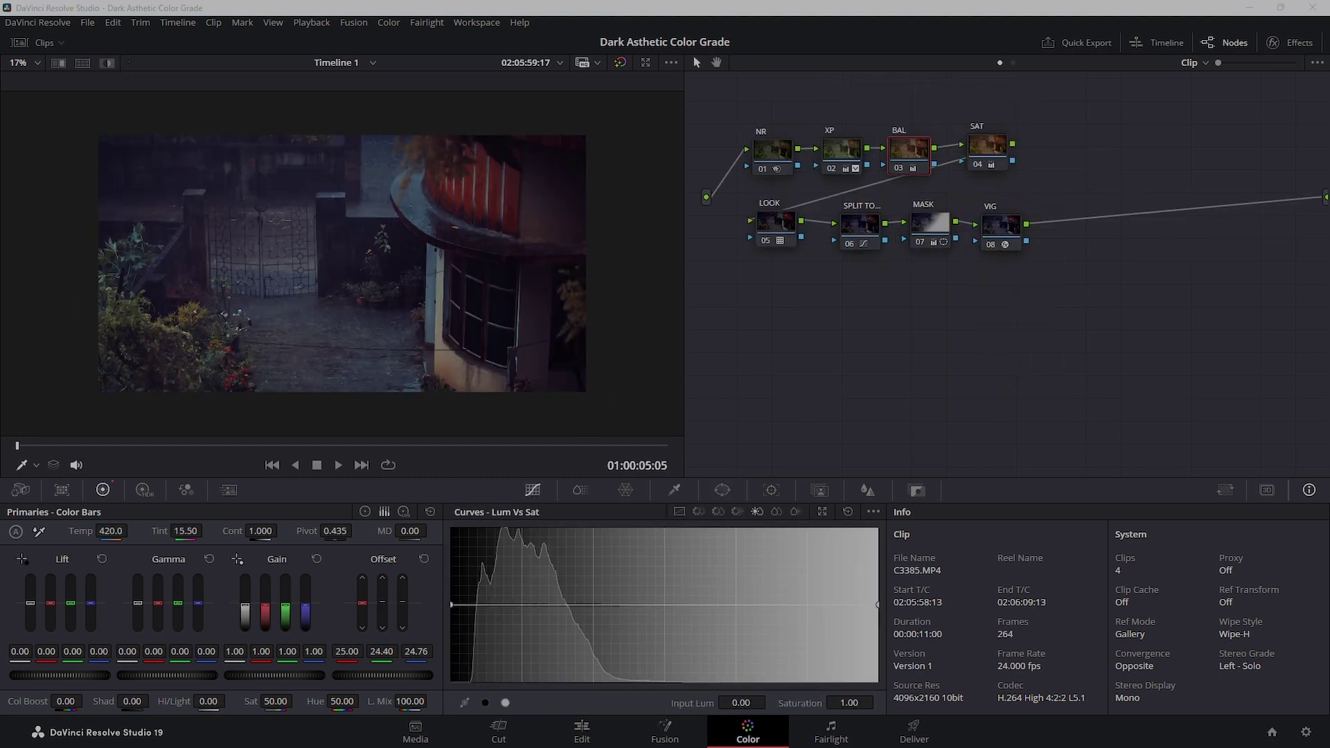
key(alt+shift+w)
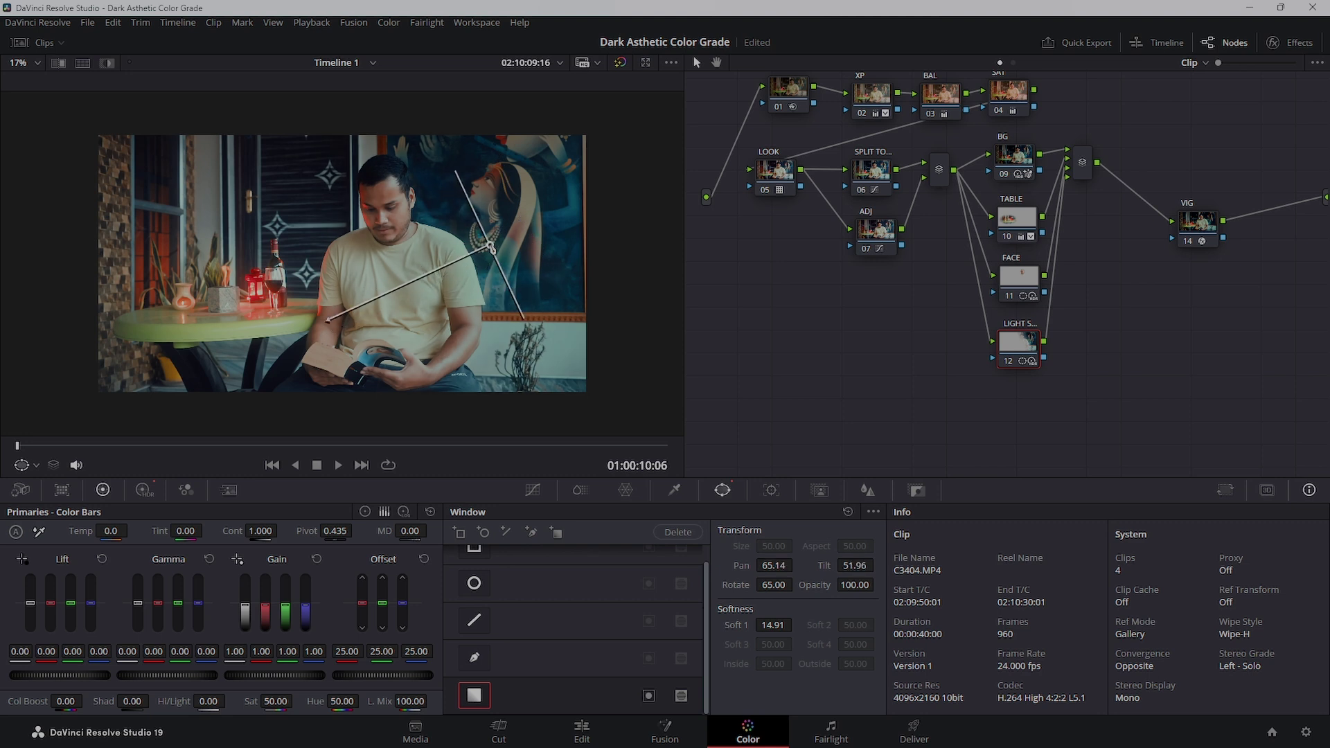
key(shift+semicolon)
key(shift+semicolon)
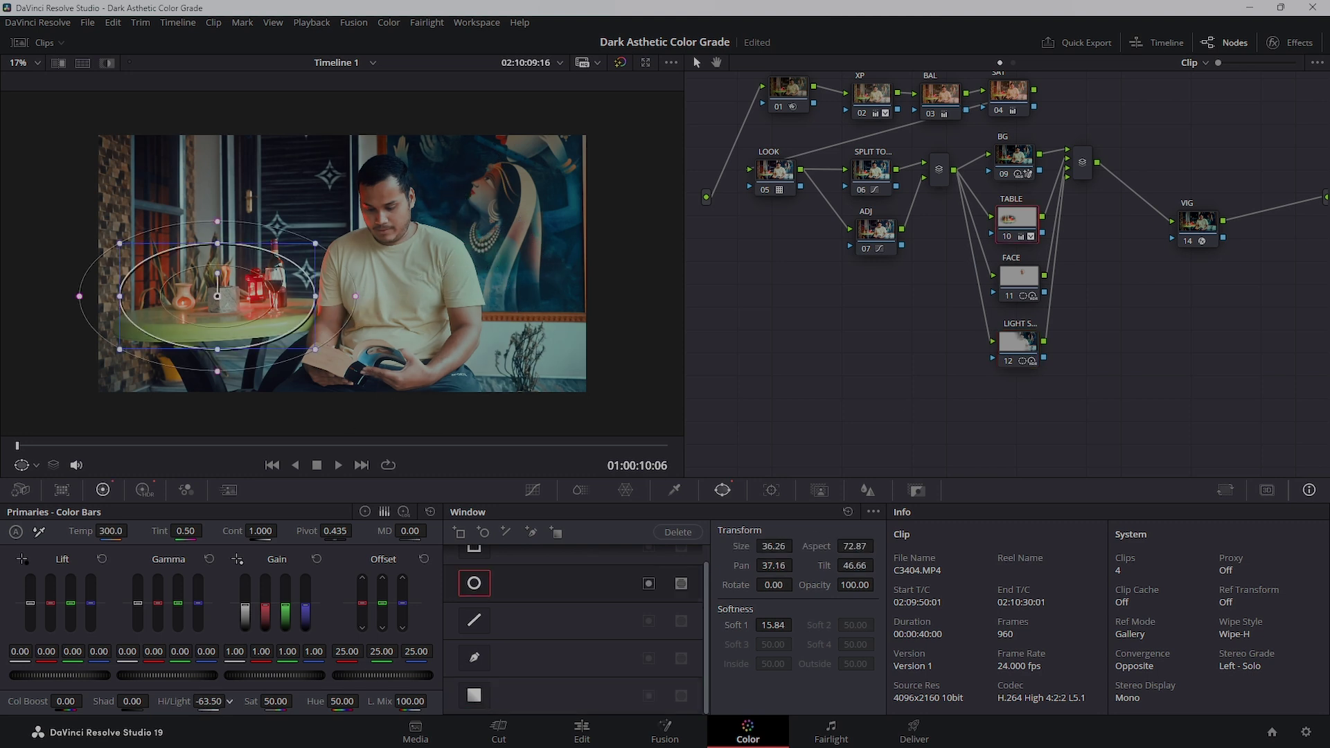
Add a parallel DOWN node after LIGHT SOURCE on clip C3404, with a gradient window at the frame's bottom and Offset 15.40
key(Down)
key(Down)
key(Down)
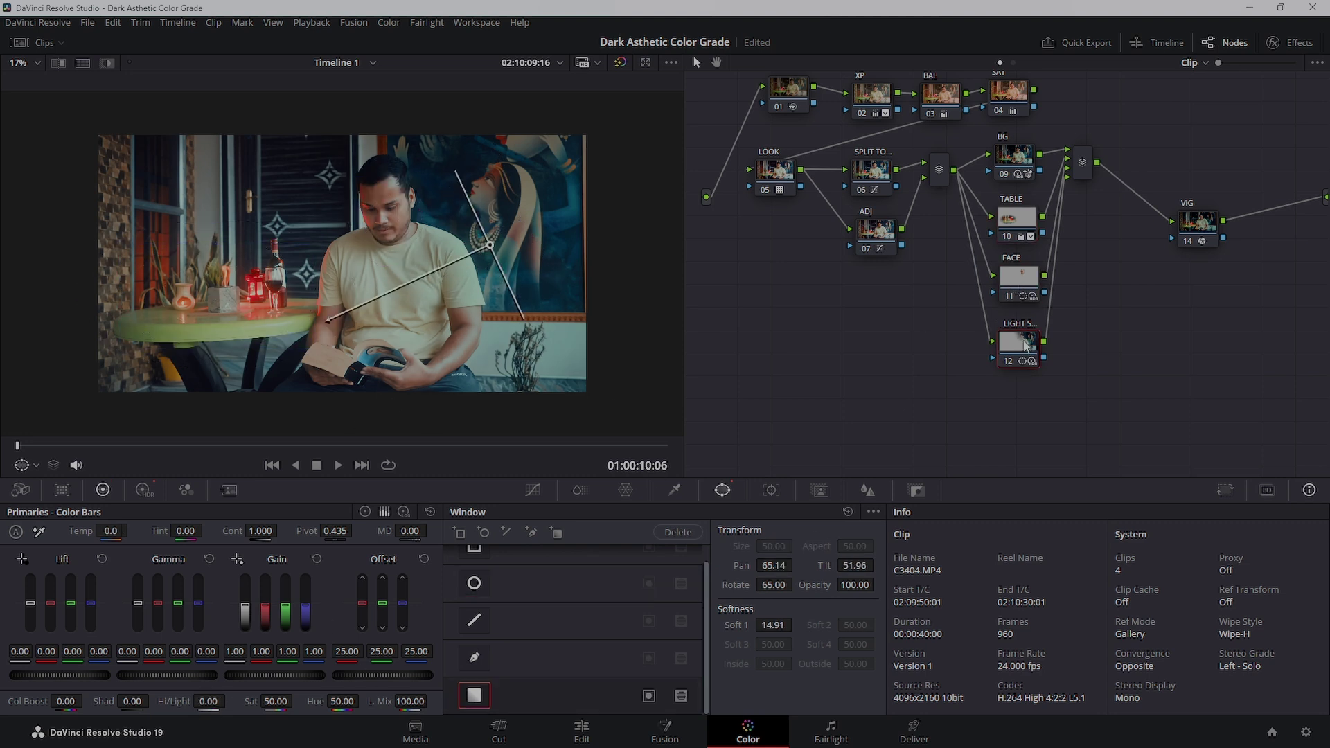
key(shift+apostrophe)
key(shift+apostrophe)
key(shift+apostrophe)
key(Up)
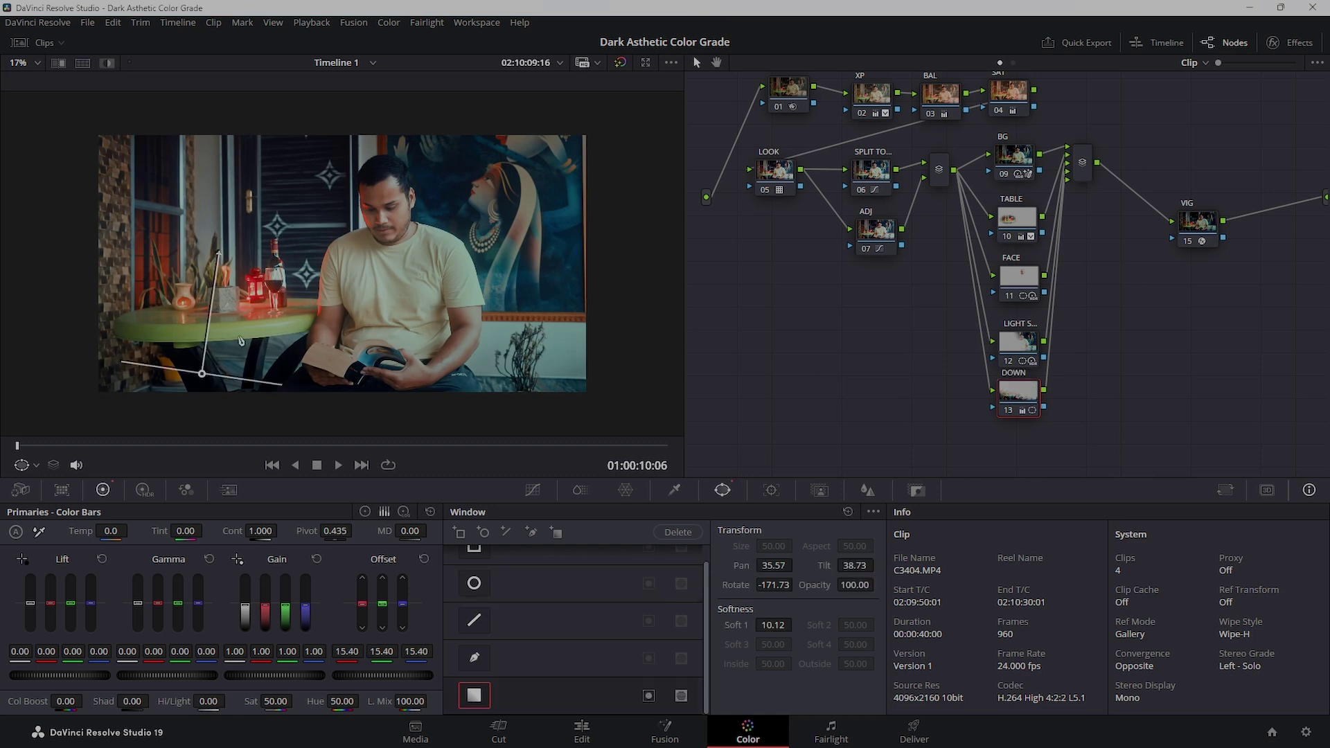
Fine-tune the DOWN gradient to pan 36.85, tilt 40.30, rotation -169.75 and softness 10.48
key(shift+semicolon)
key(shift+semicolon)
key(shift+semicolon)
key(shift+semicolon)
key(shift+semicolon)
key(shift+semicolon)
key(shift+semicolon)
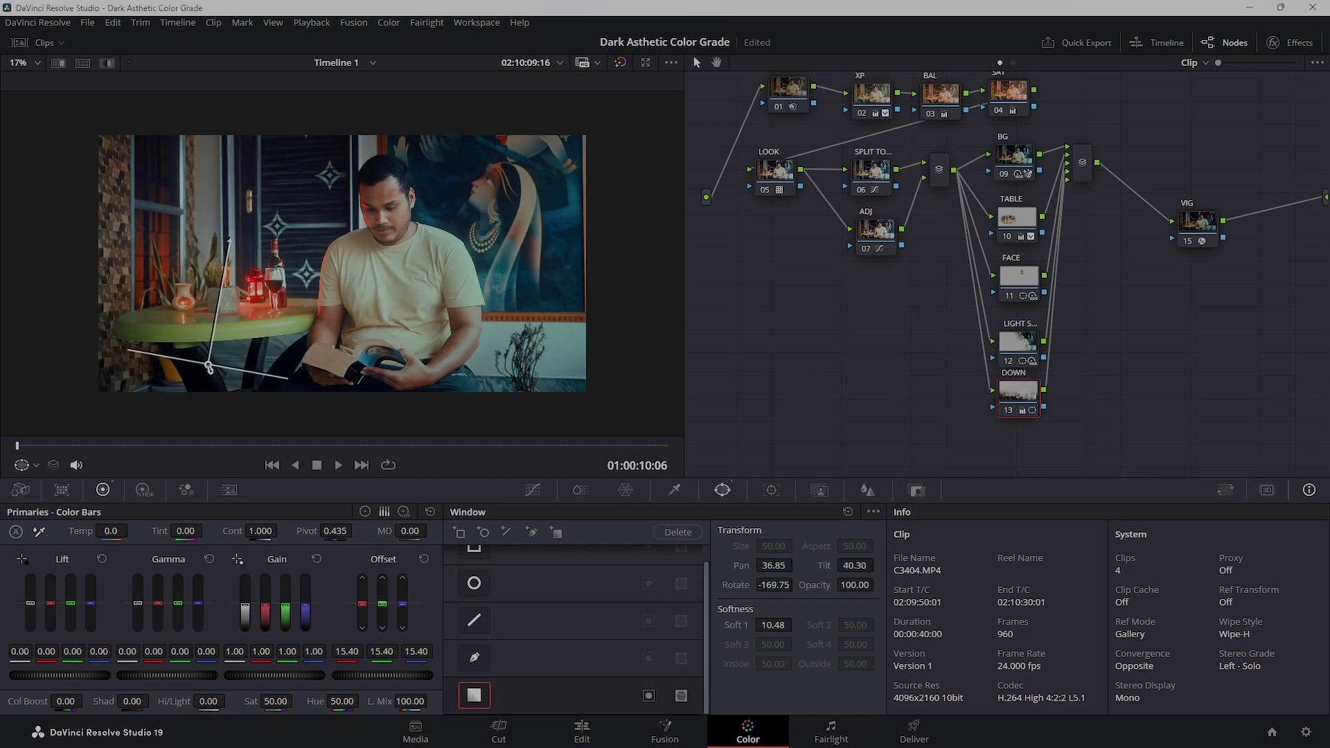
On clip C3409, refine the split-toning node's red, green and blue custom curves and align the ADJ node beneath it
key(g)
key(b)
key(r)
key(g)
key(r)
key(g)
key(b)
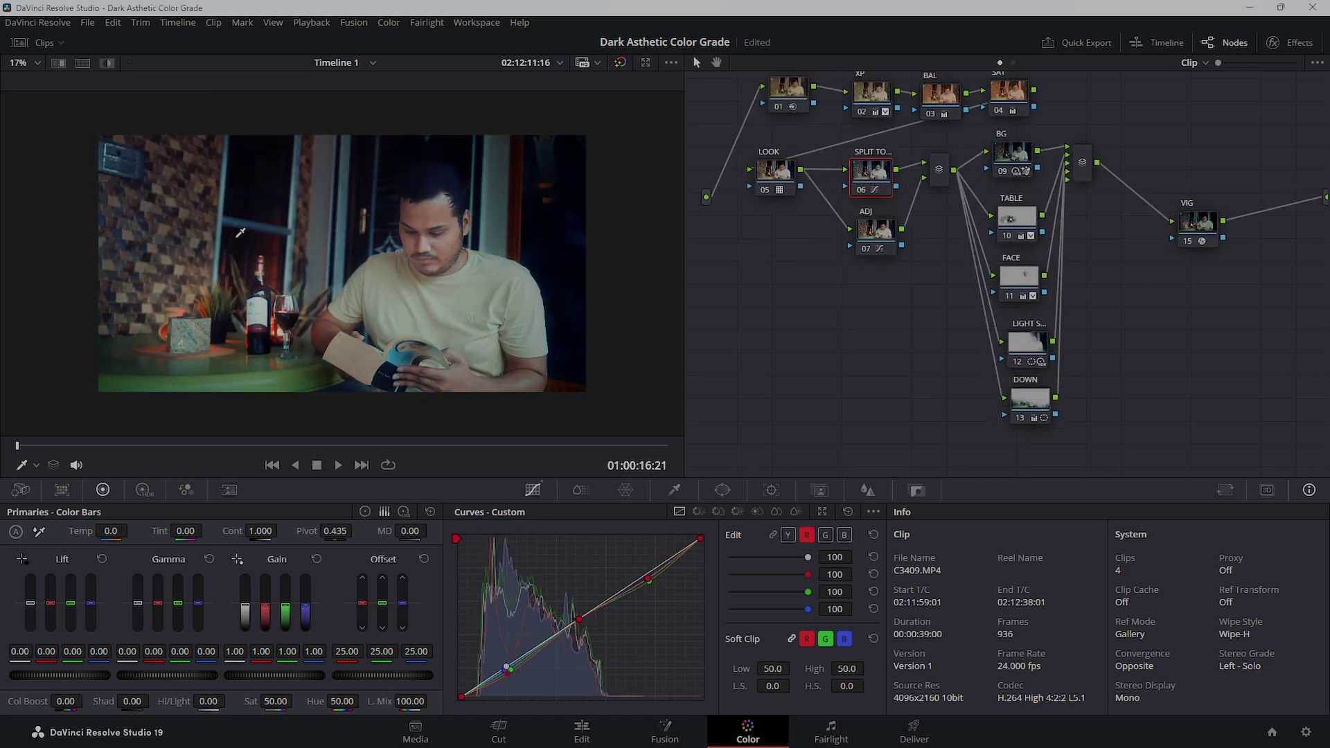
drag(857, 250, 852, 252)
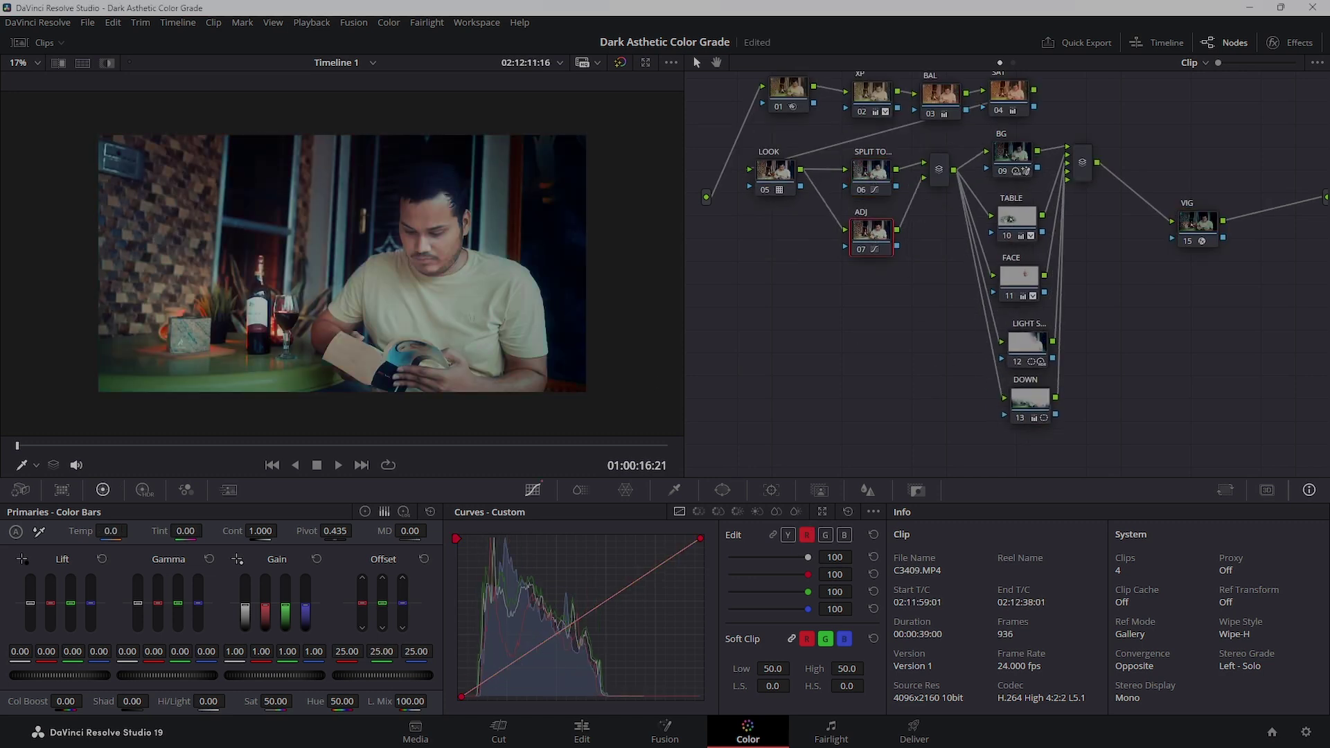